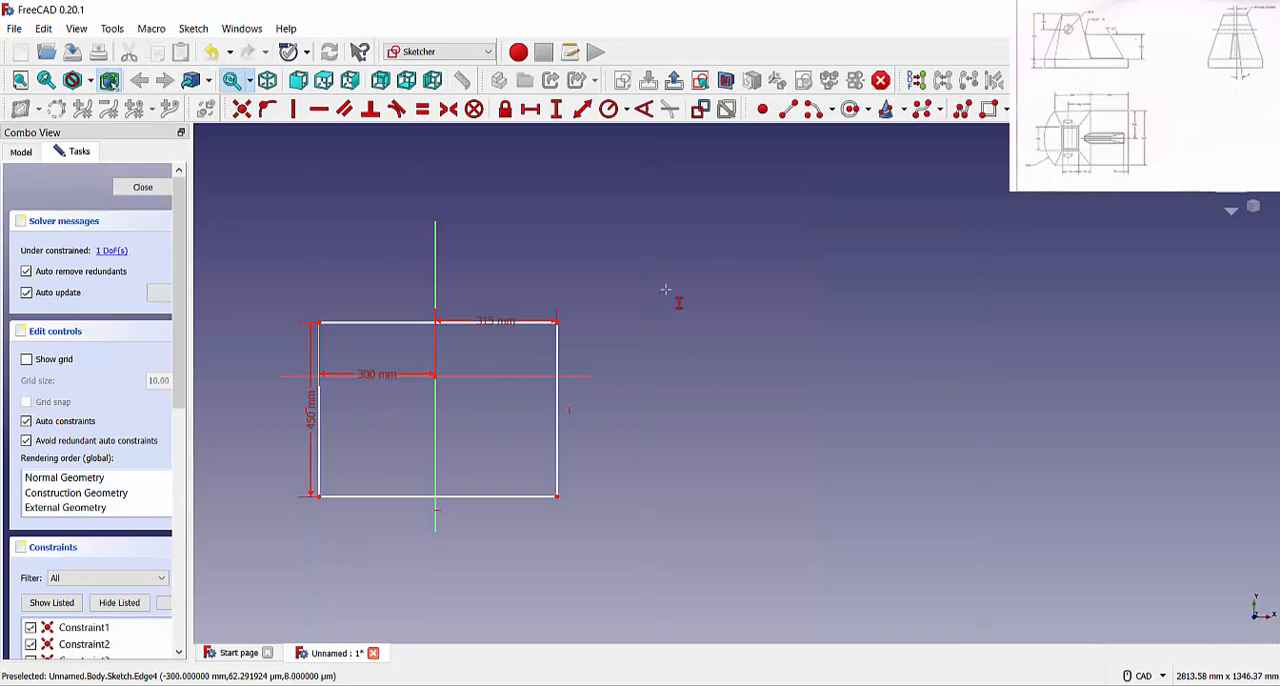
Constrain the vertical distance from the origin to the rectangle's upper-right corner to 225 mm
left_click(435, 375)
left_click(557, 322)
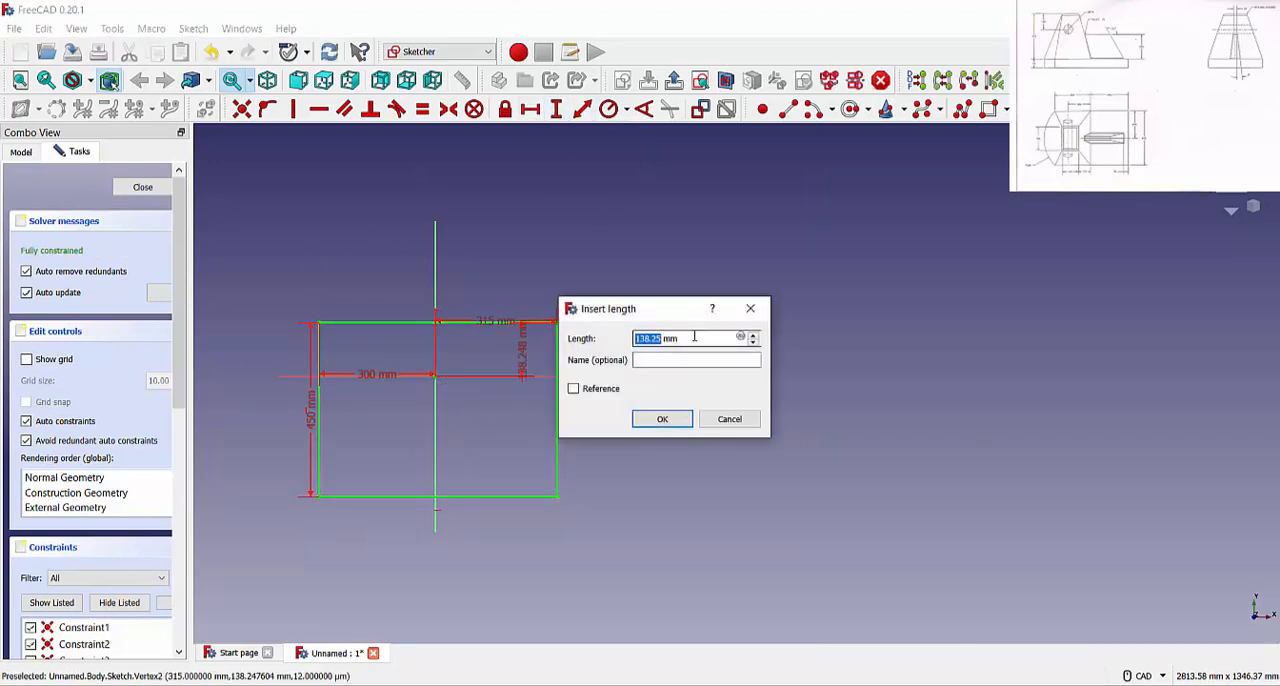
type("225")
key("Return")
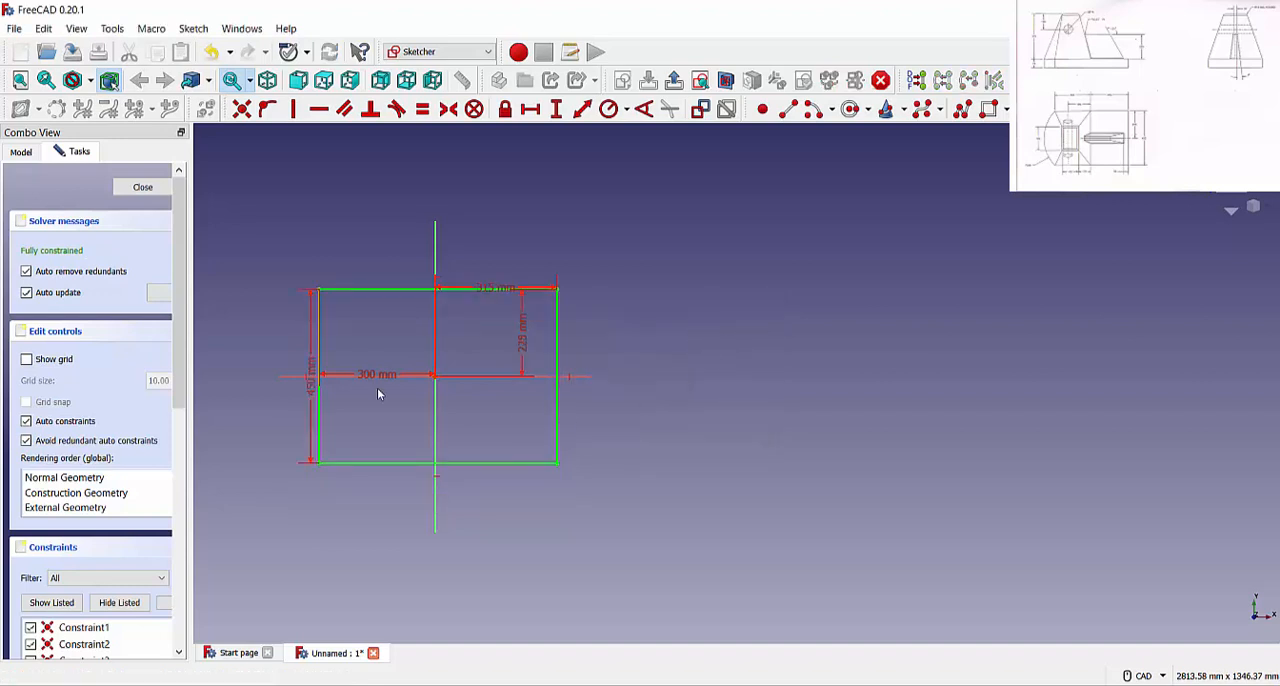
Draw an endpoint-defined arc between the rectangle's two left corners, bulging outward with a radius of about 256 mm
scroll(531, 345, "down", 2)
scroll(414, 403, "up", 4)
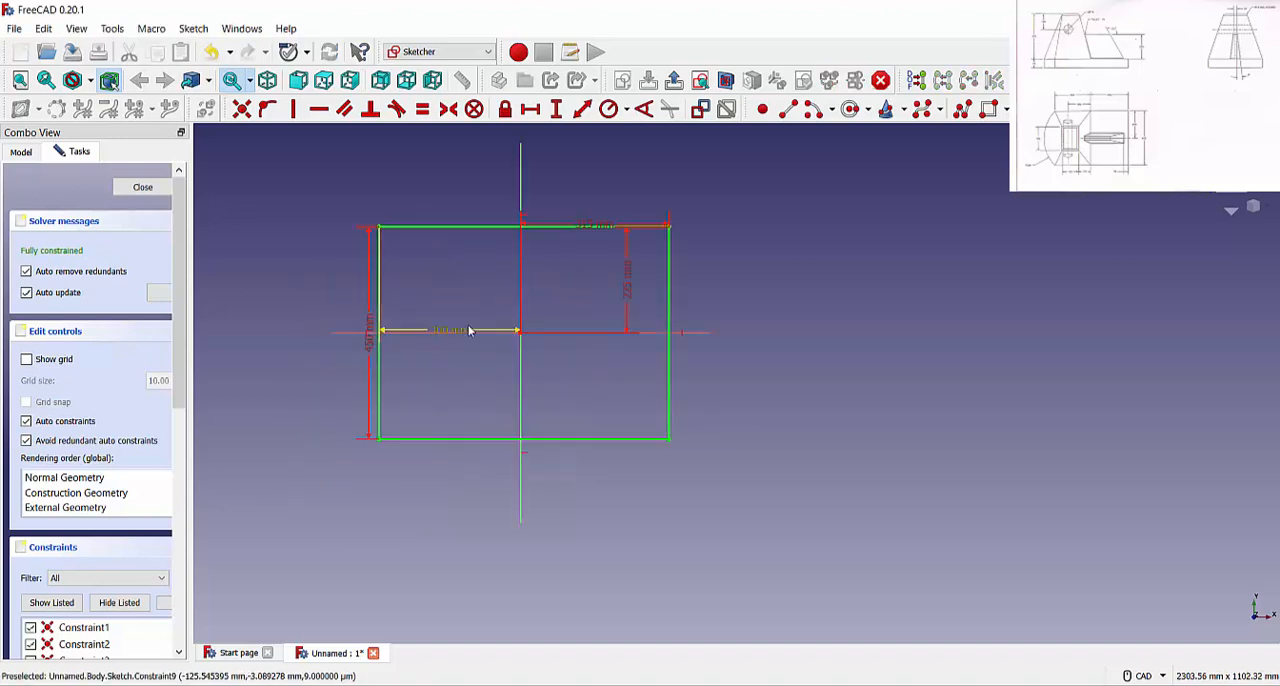
left_click(833, 113)
left_click(860, 157)
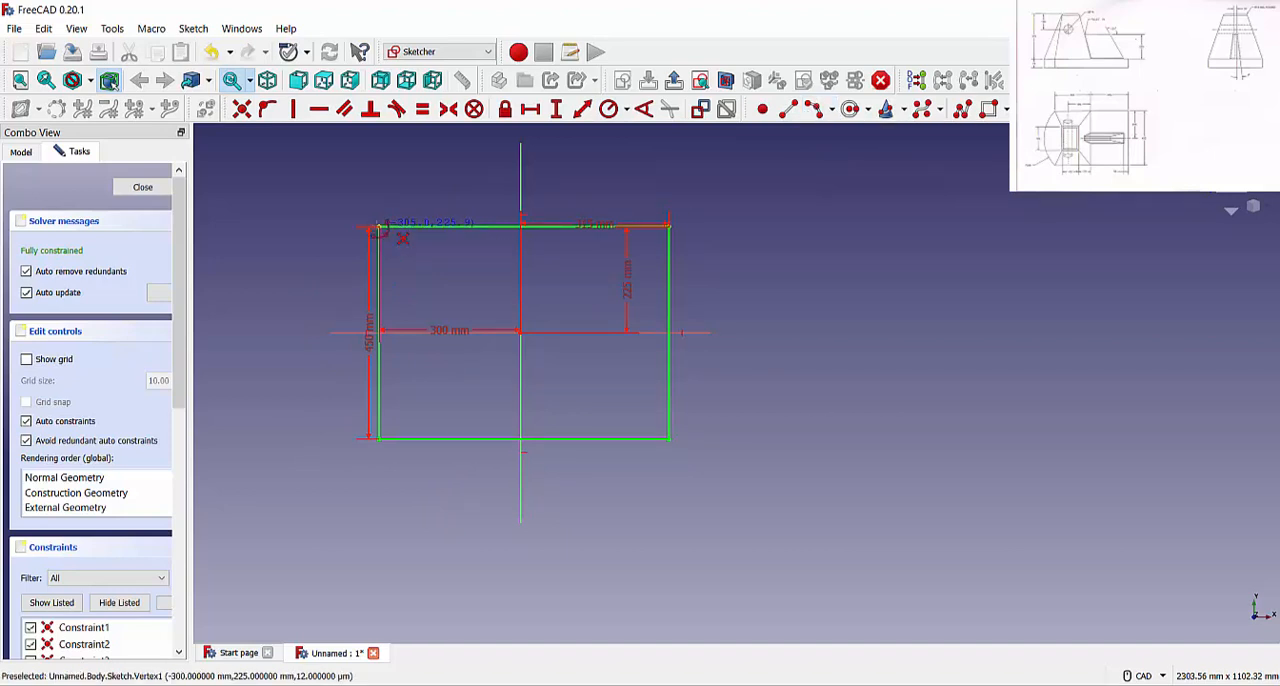
left_click(378, 228)
scroll(392, 440, "up", 5)
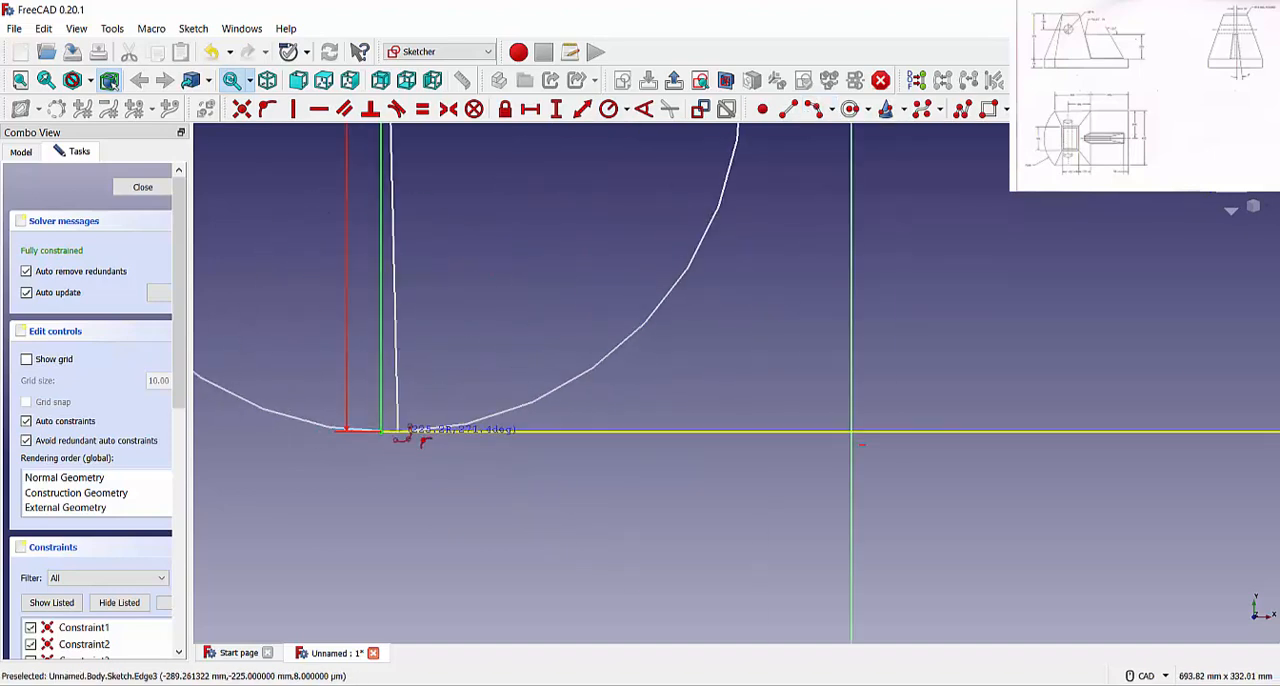
scroll(400, 425, "down", 5)
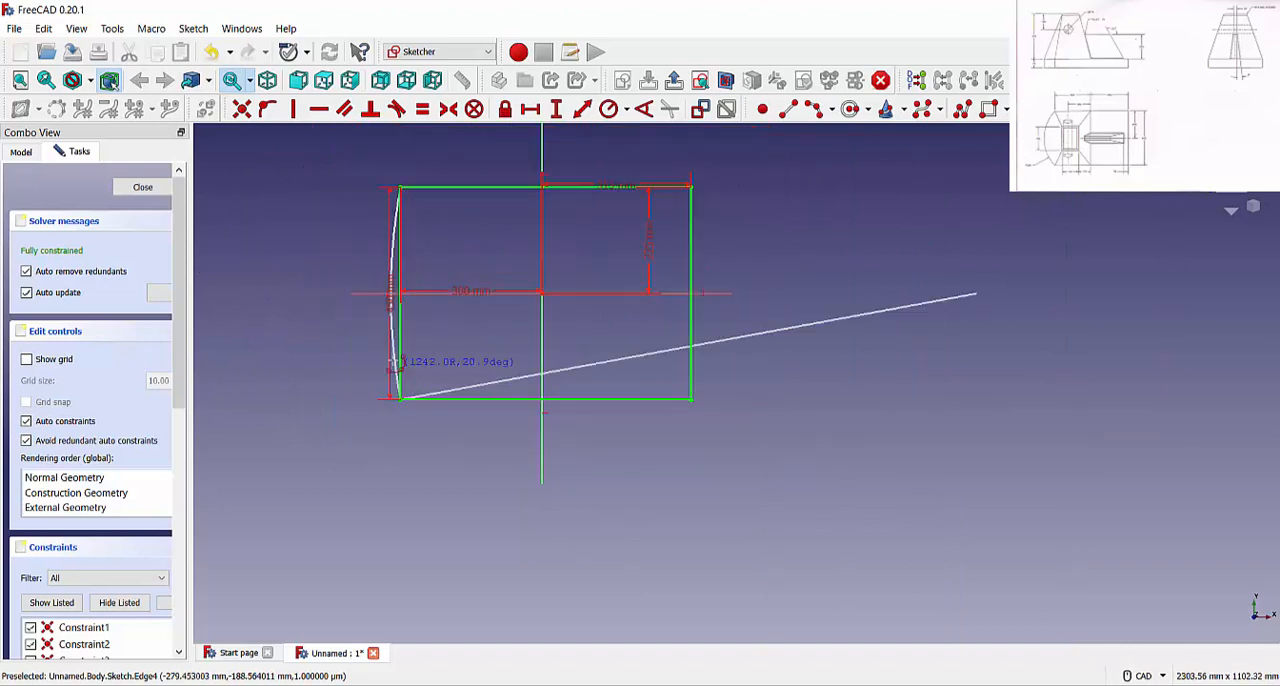
left_click(347, 333)
scroll(434, 293, "up", 3)
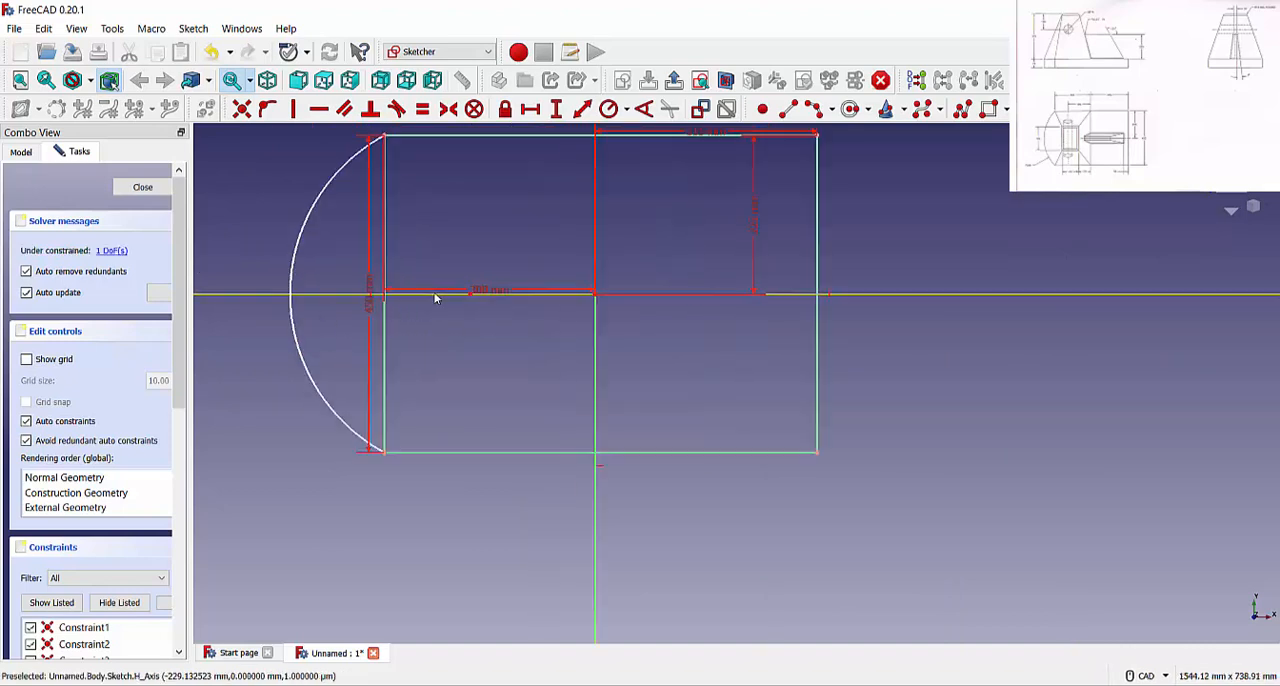
Delete the rectangle's left vertical edge so the arc closes the profile
left_click(376, 236)
key("Delete")
scroll(458, 373, "down", 4)
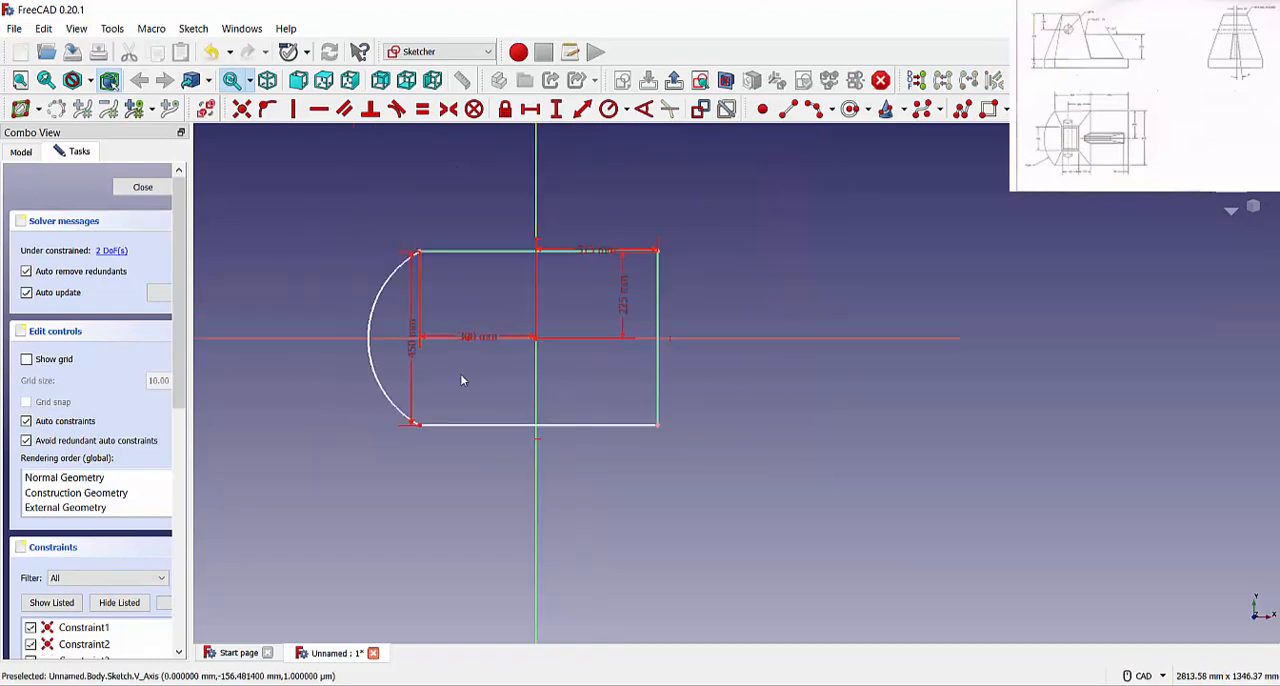
right_click(461, 375)
left_click(438, 376)
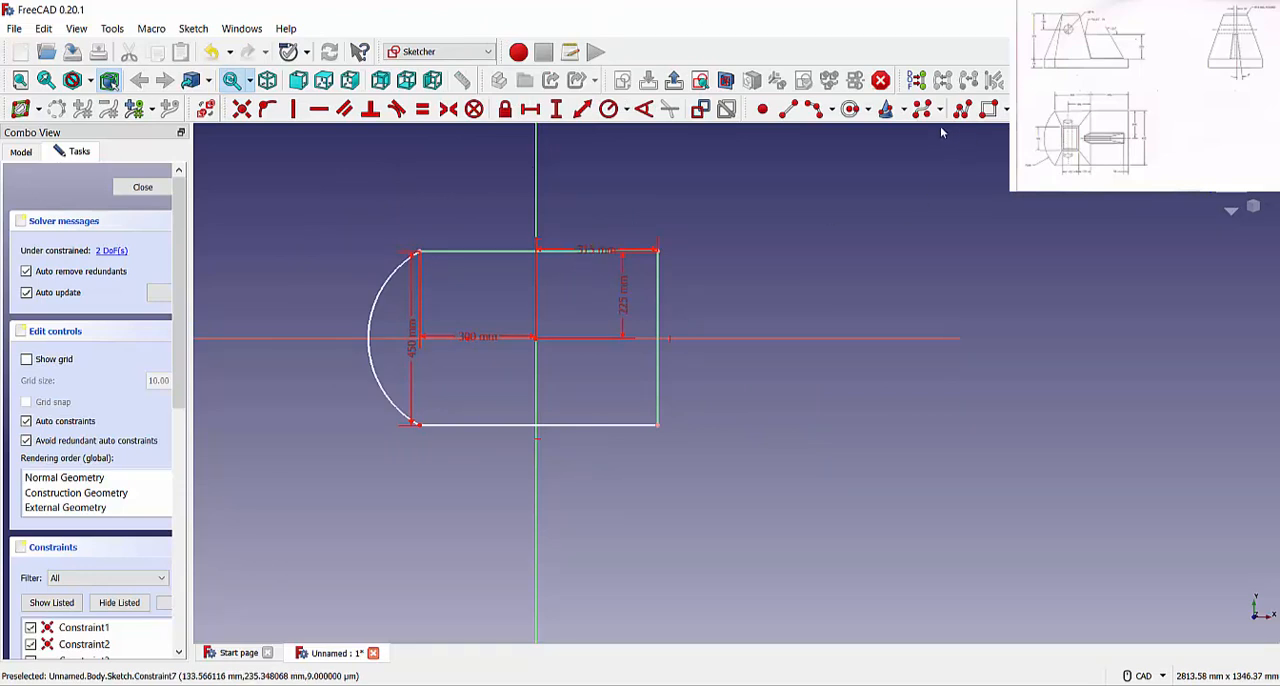
Constrain the radius of the arc on the profile's left side to 325 mm
left_click(609, 110)
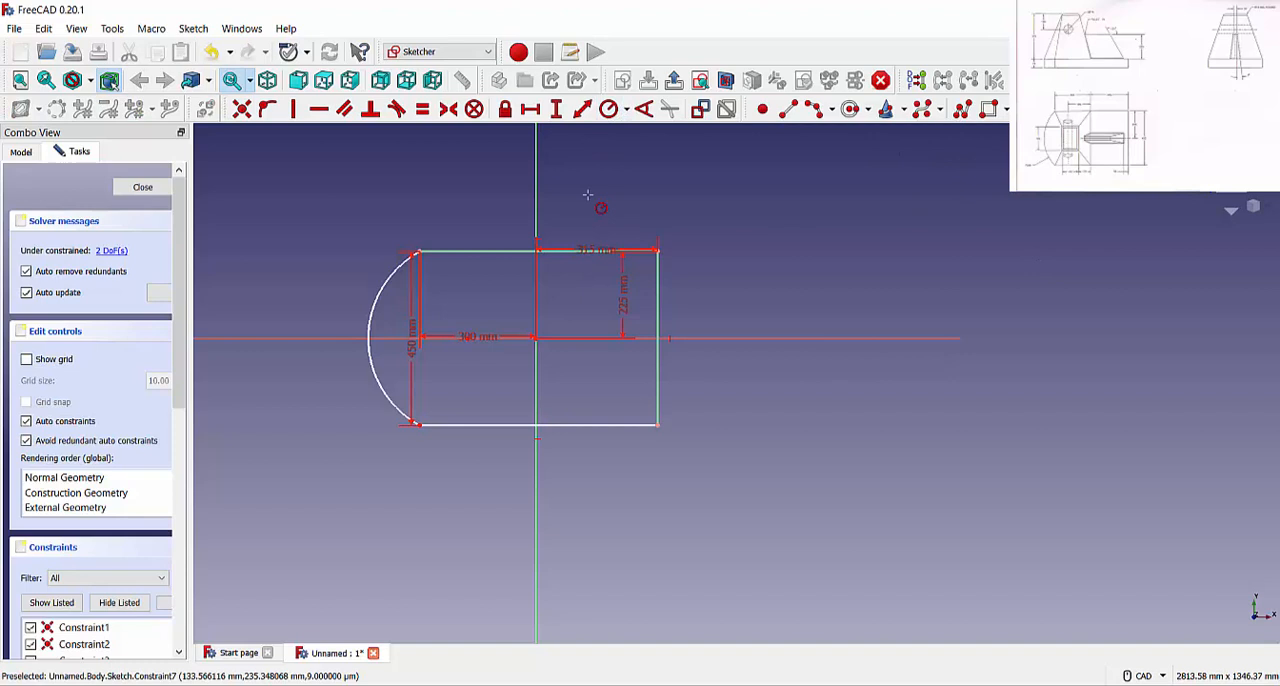
left_click(383, 285)
type("325")
key("Return")
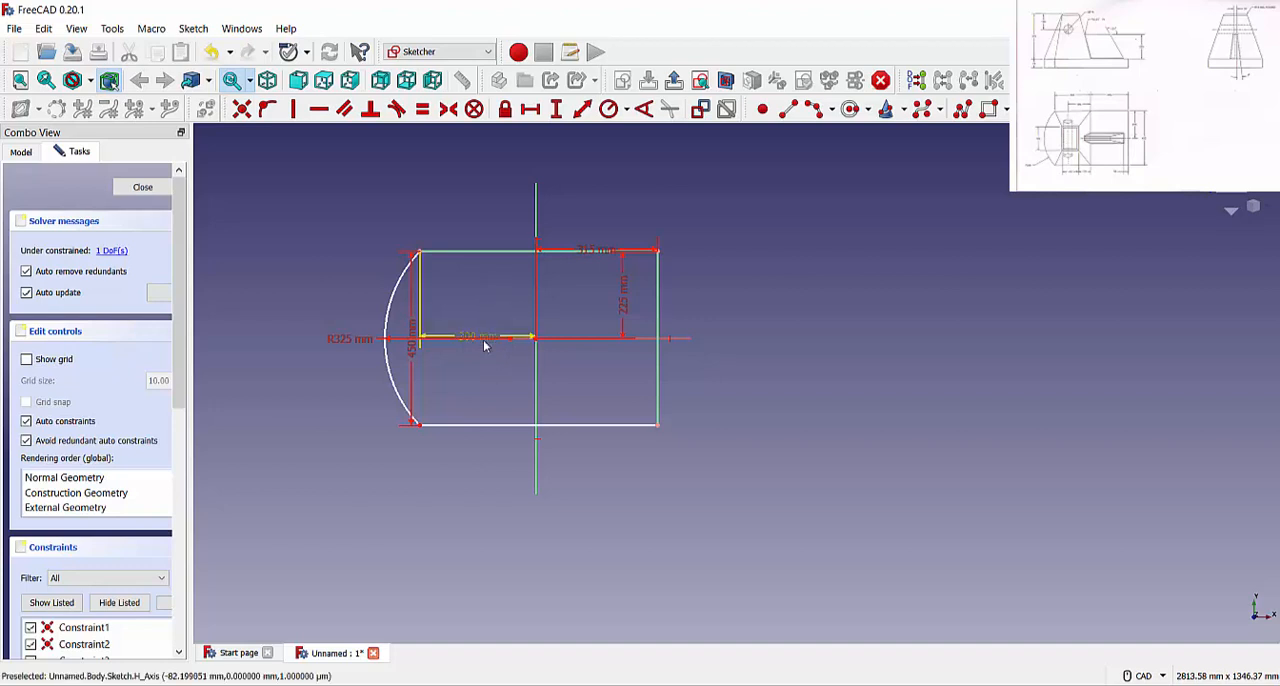
Move the two horizontal dimensions above the profile and the two vertical dimensions out to its sides
left_click_drag(484, 345, 486, 214)
left_click_drag(560, 245, 596, 212)
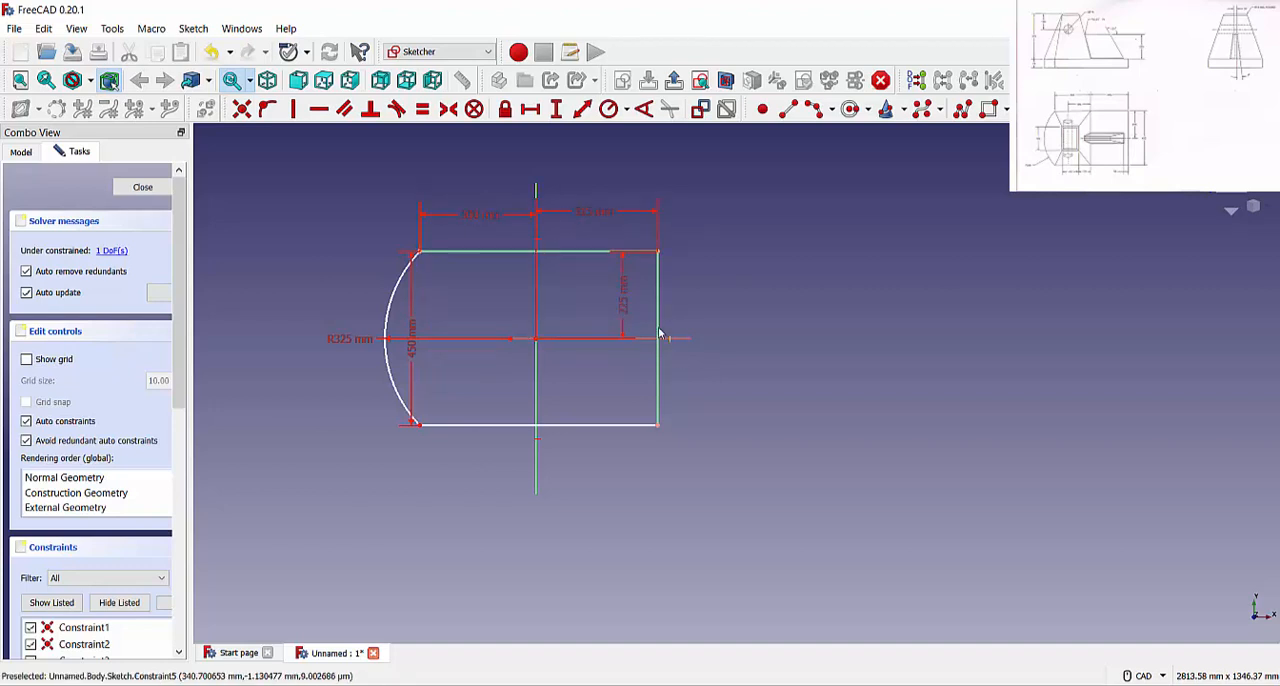
left_click_drag(660, 333, 770, 325)
left_click_drag(408, 337, 305, 325)
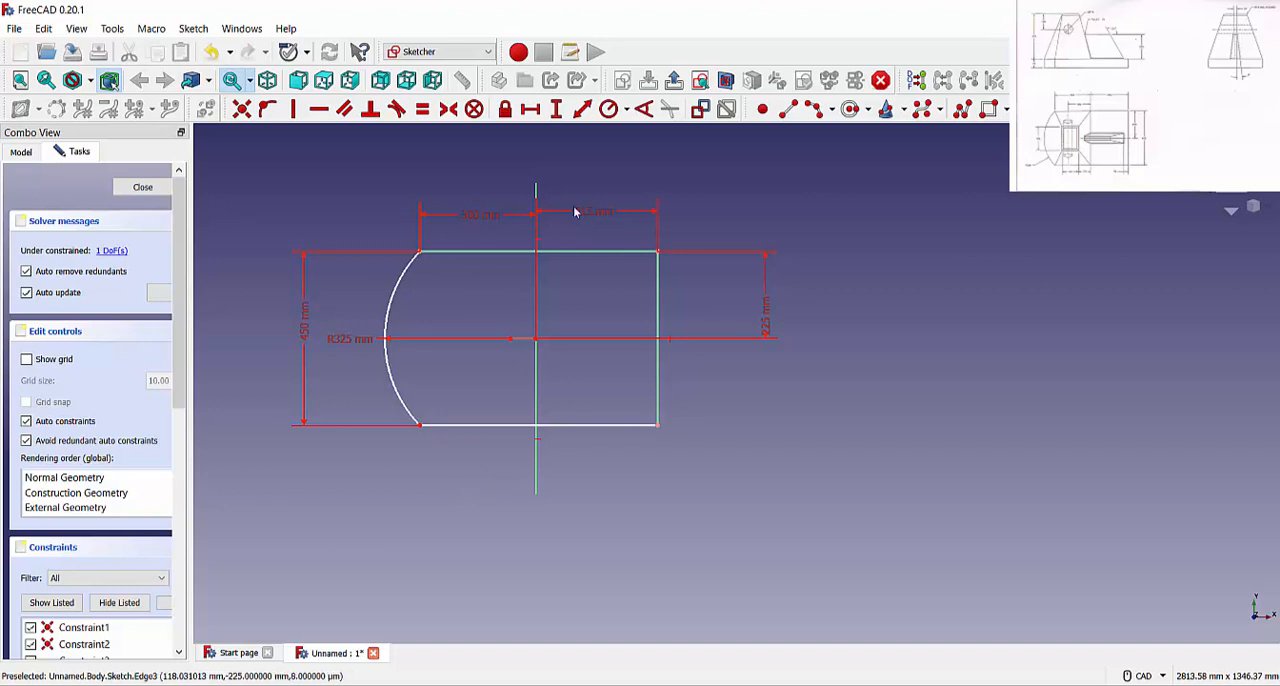
Make the profile's upper and lower horizontal edges equal in length and close the sketch
left_click(423, 110)
left_click(478, 251)
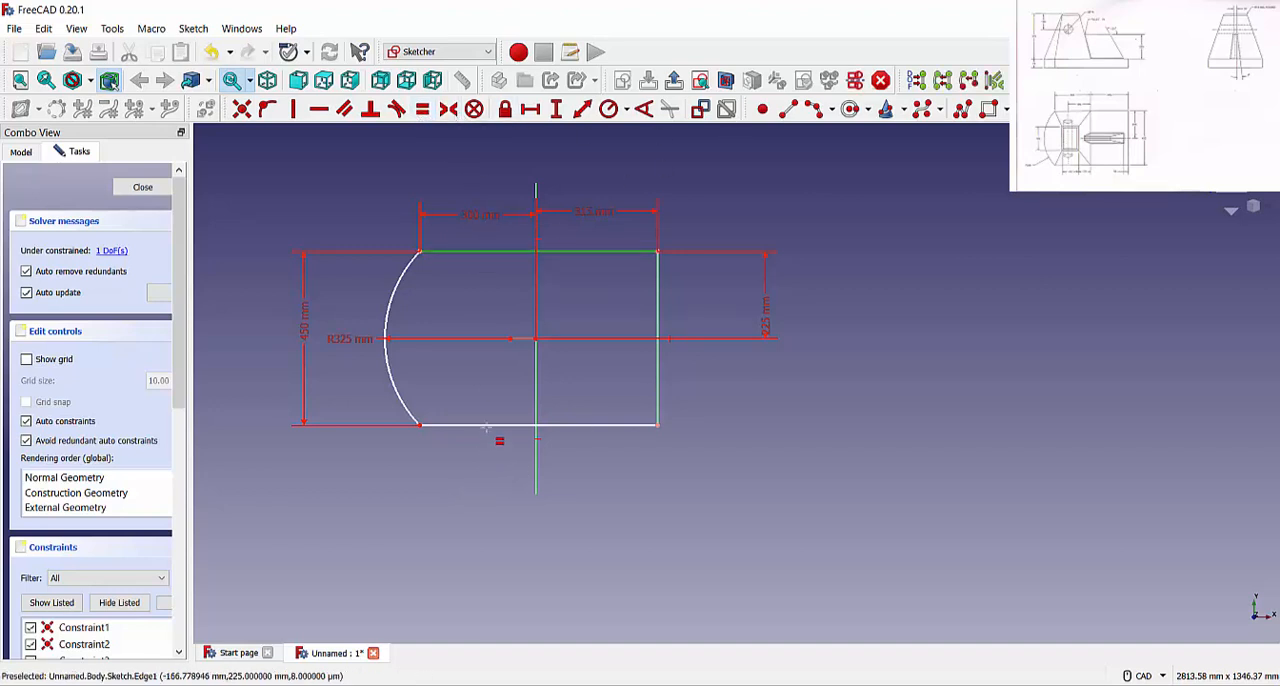
left_click(497, 425)
left_click(137, 187)
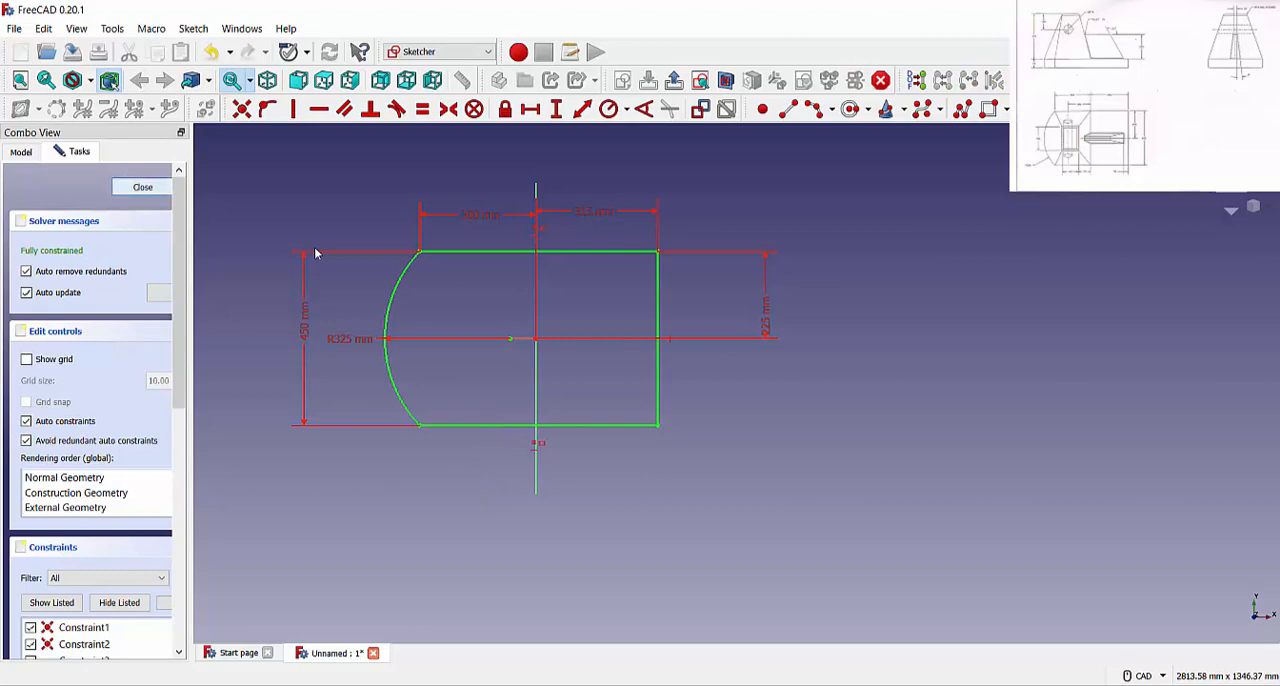
Pad the base profile to a length of 72 mm
left_click(320, 110)
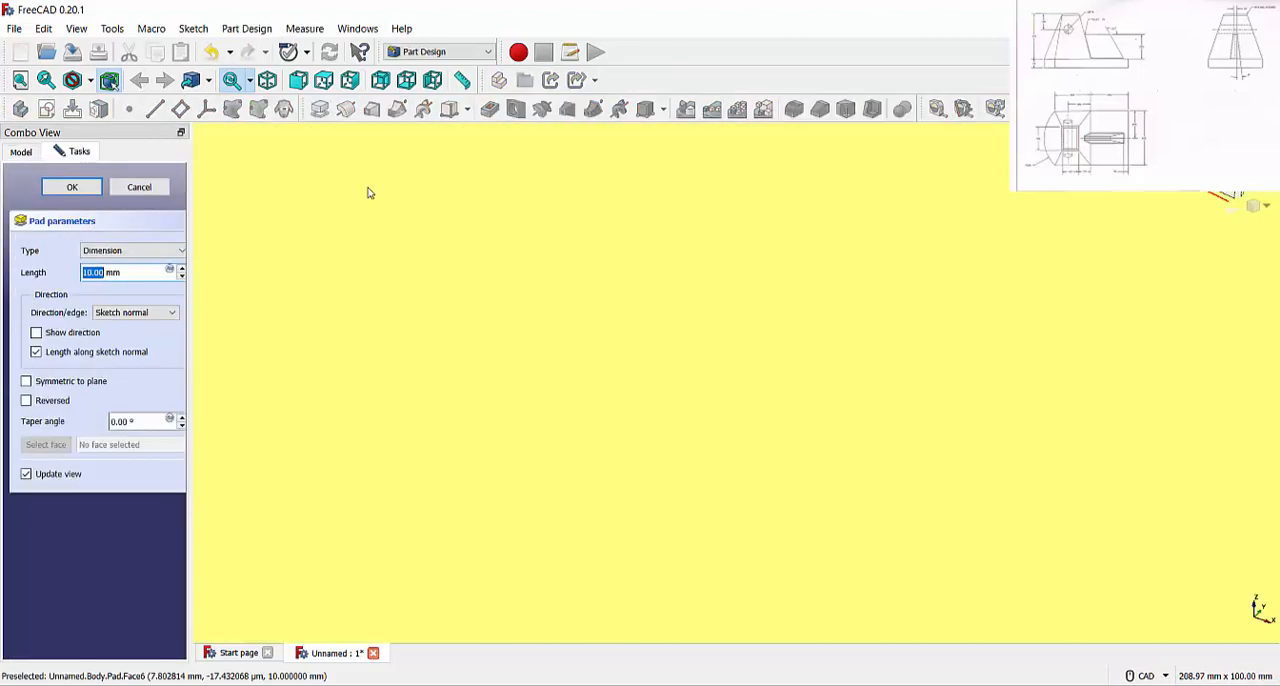
key("0")
scroll(297, 266, "up", 2)
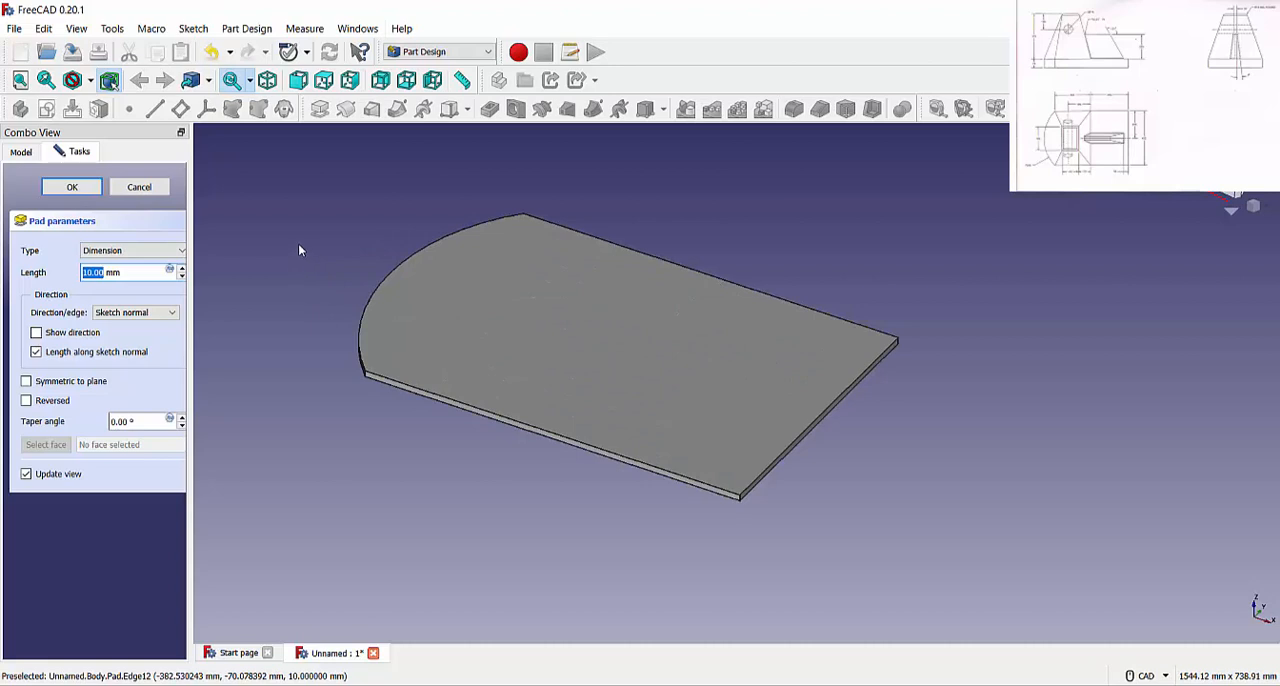
type("72")
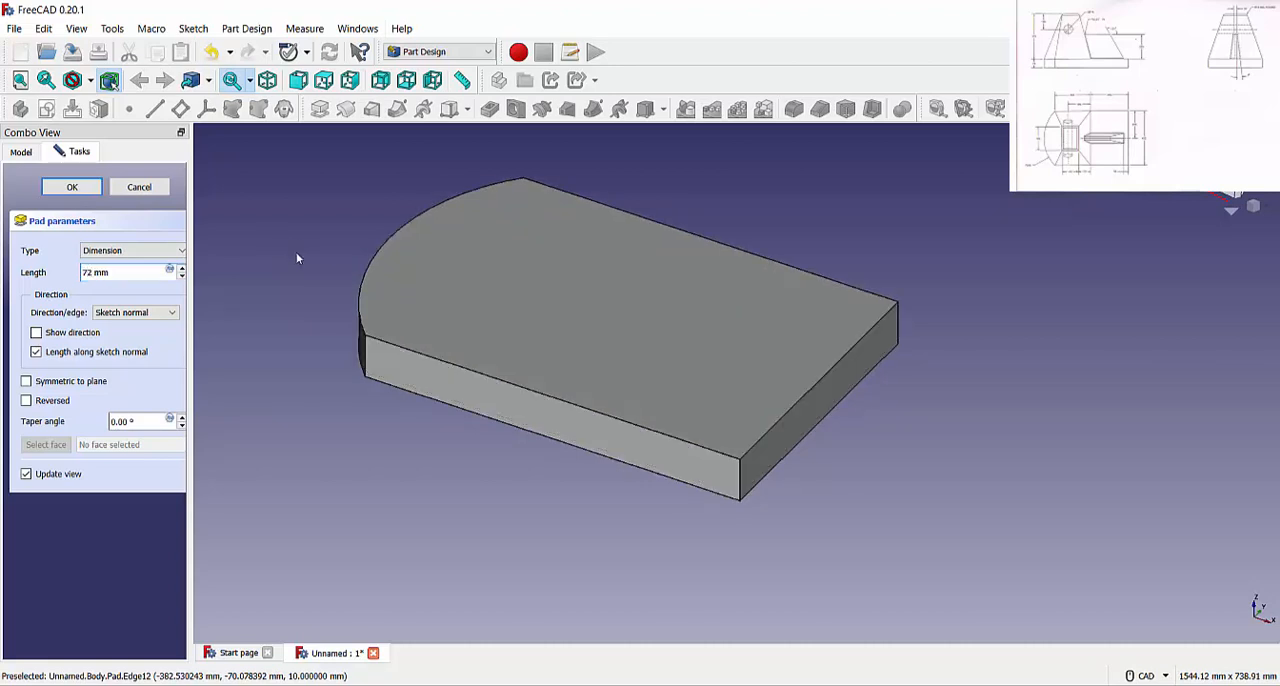
key("Return")
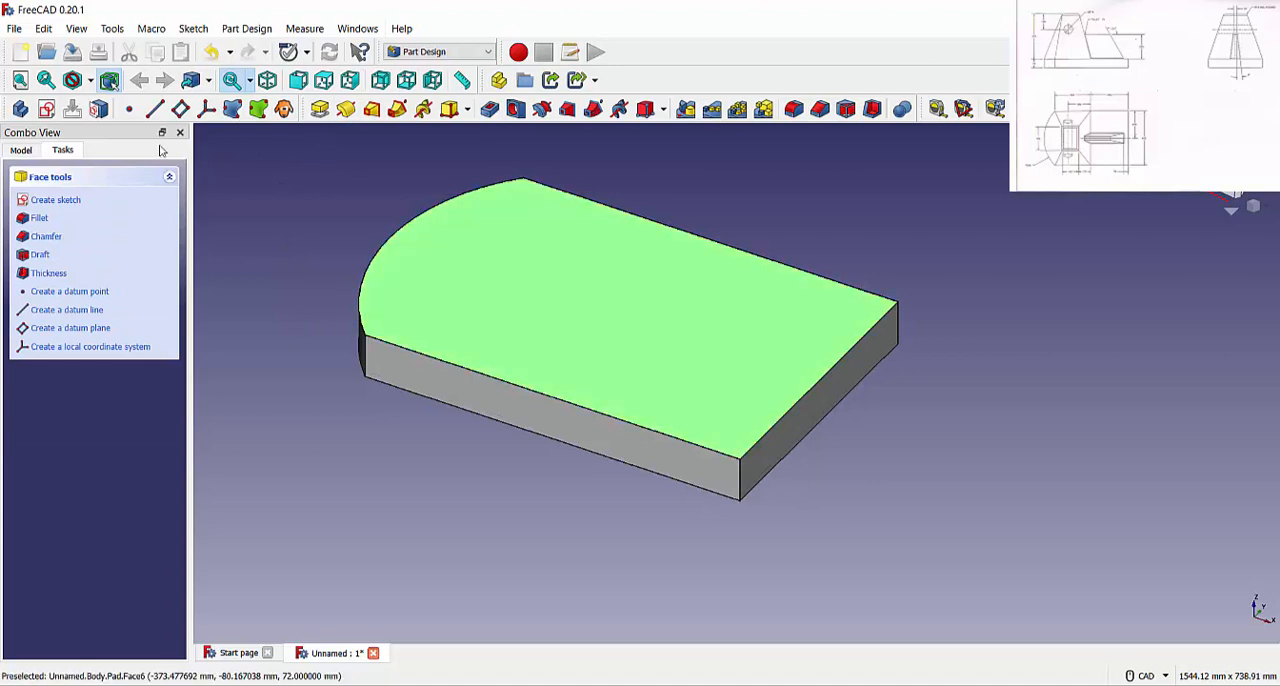
Start a sketch on the base's top face and draw a rectangle about 296 by 443 mm between the vertical axis and the arc's ends
left_click(56, 200)
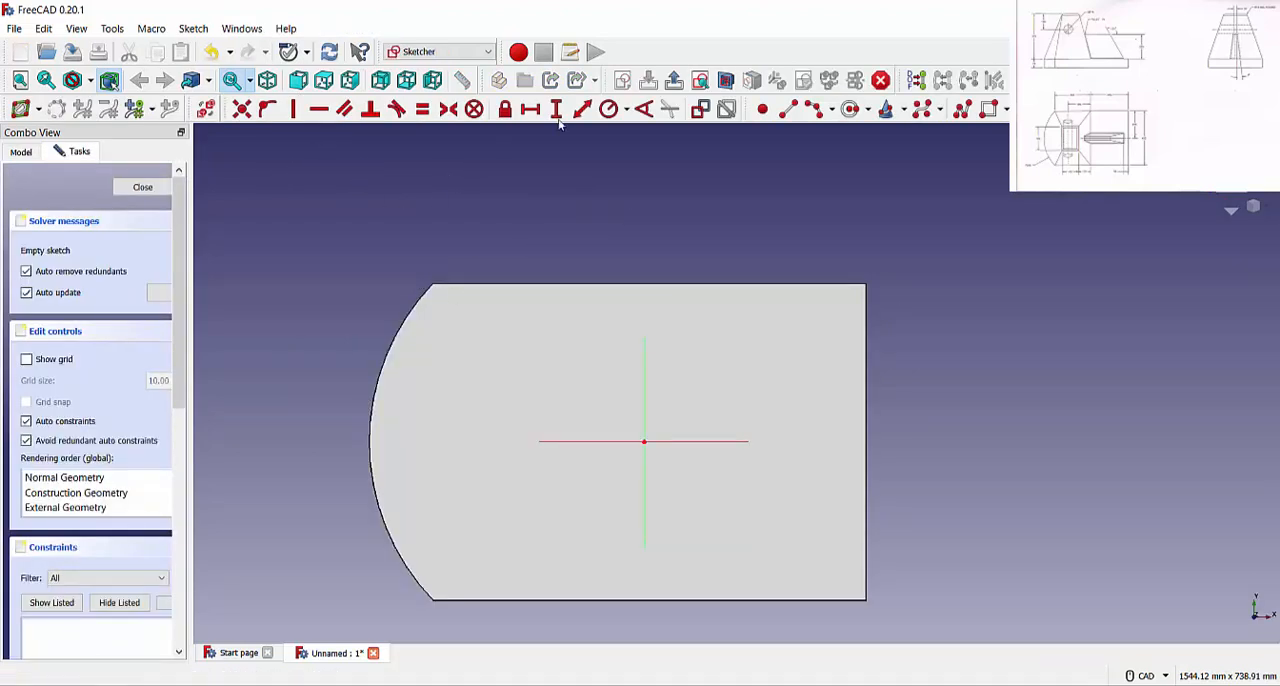
left_click(850, 109)
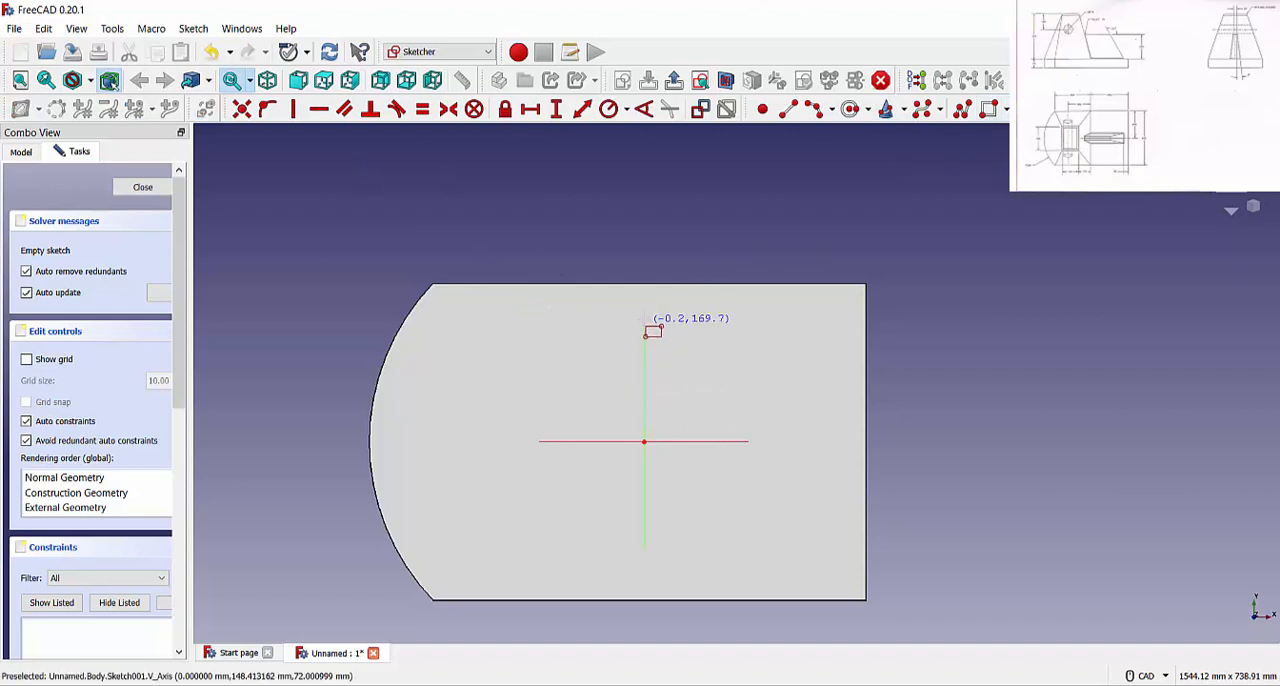
left_click(644, 290)
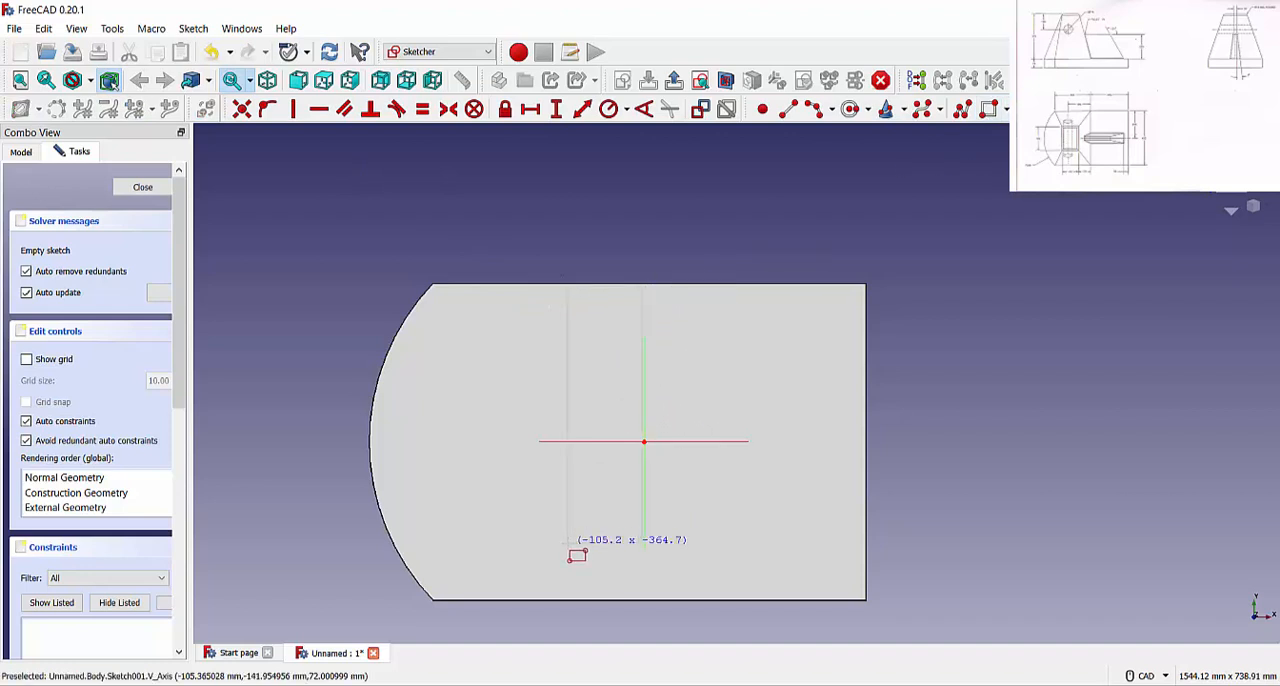
left_click(434, 599)
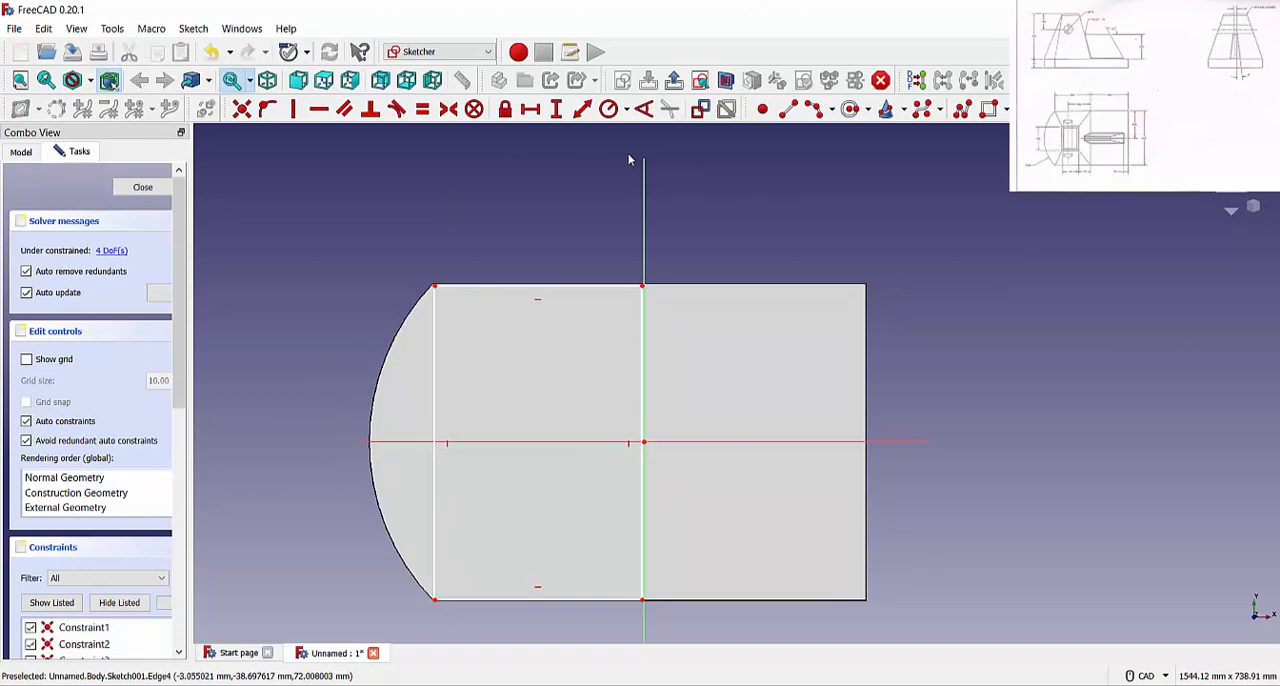
Dimension the new rectangle 300 mm wide and 450 mm high
left_click(530, 109)
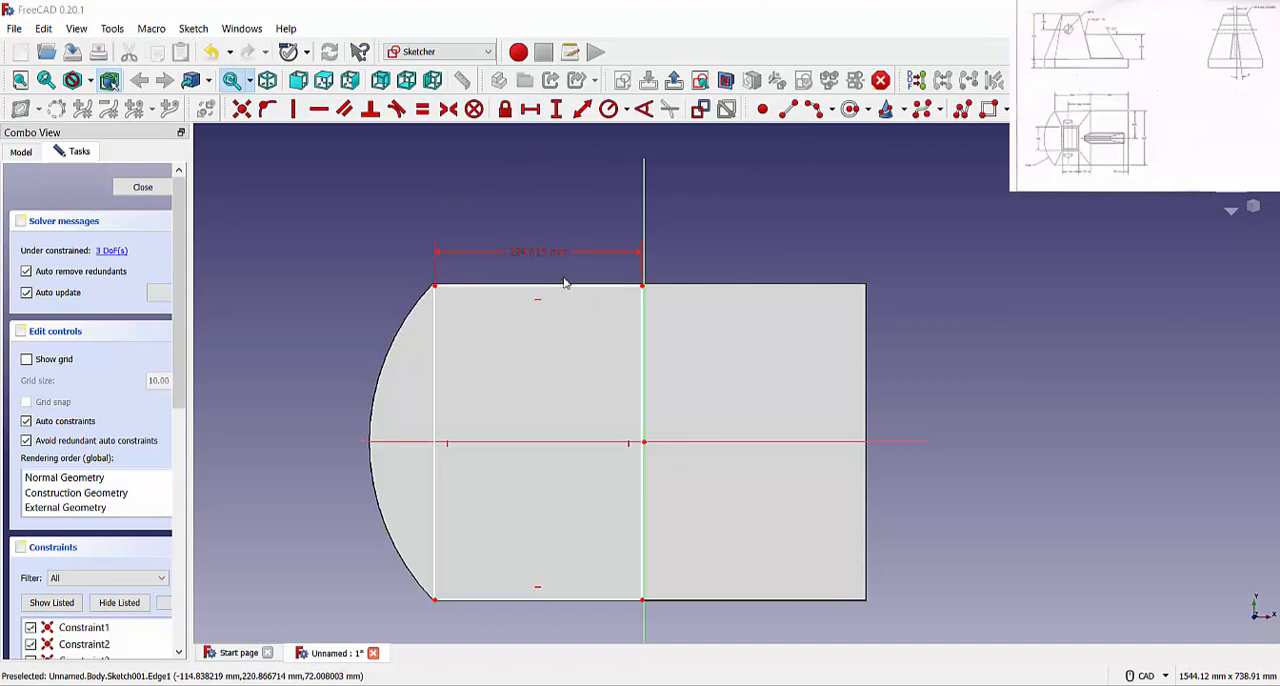
left_click(563, 286)
key("Return")
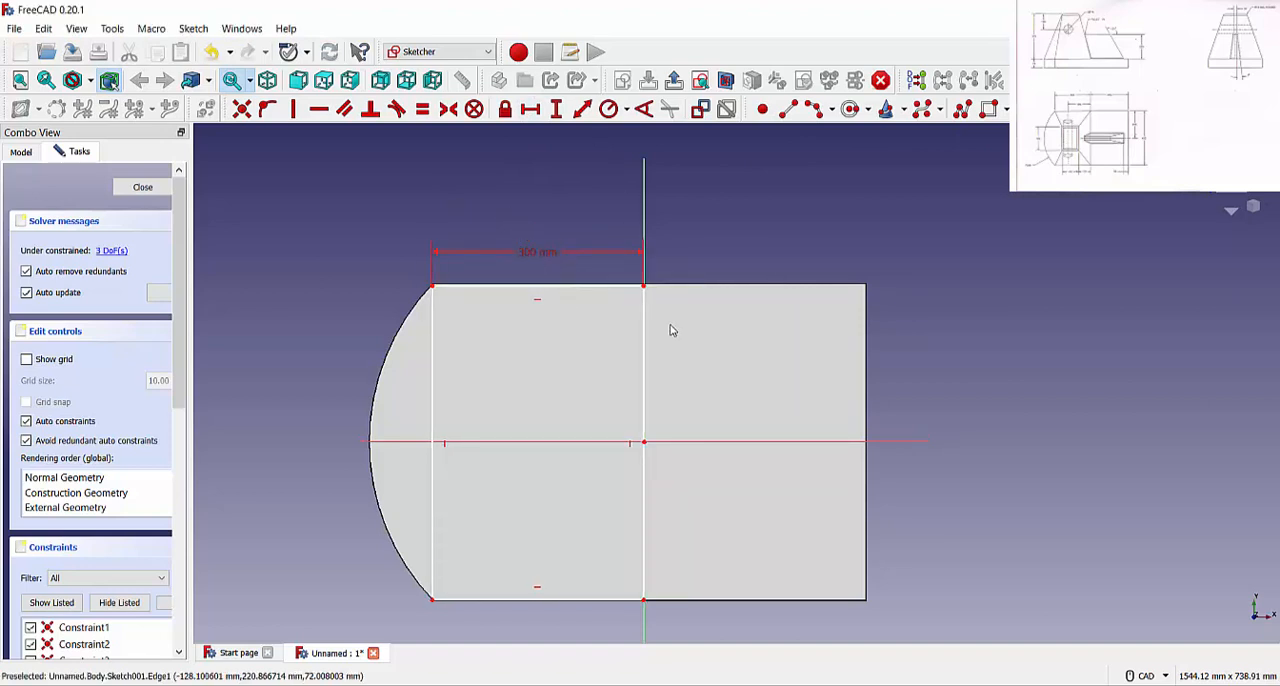
left_click(557, 109)
left_click(644, 323)
type("450")
key("Return")
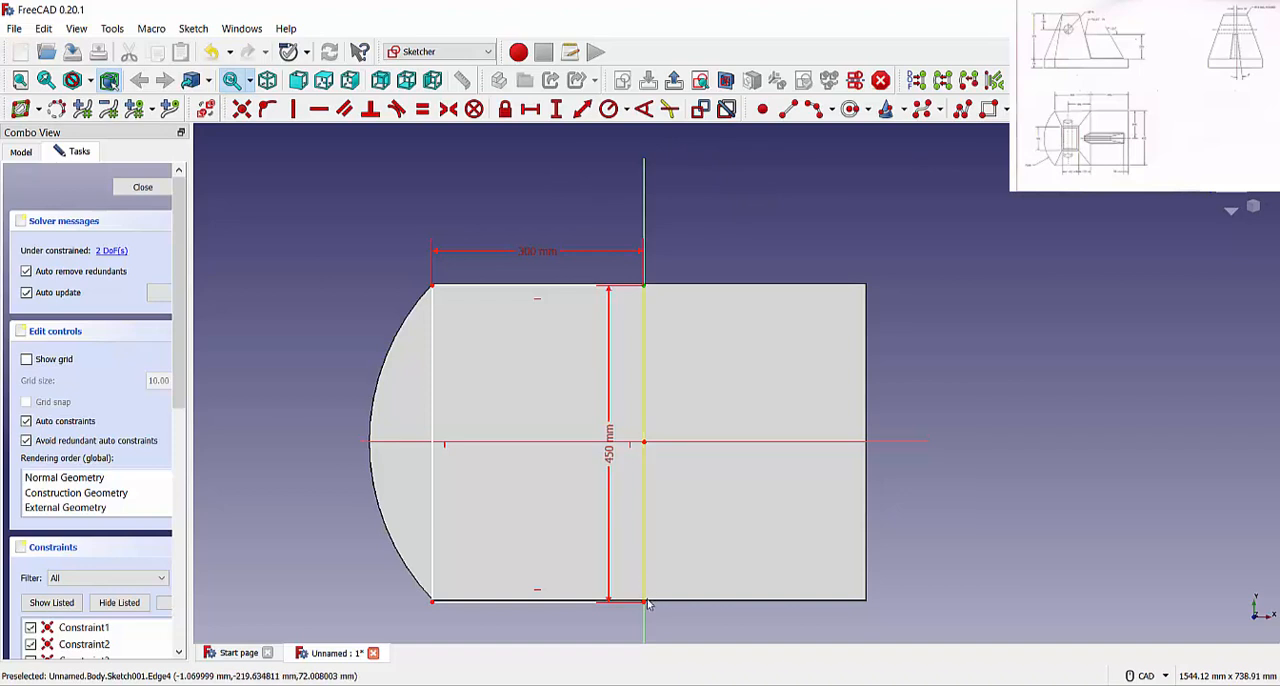
Make the endpoints of the rectangle's right edge symmetric about the horizontal axis
left_click(717, 442)
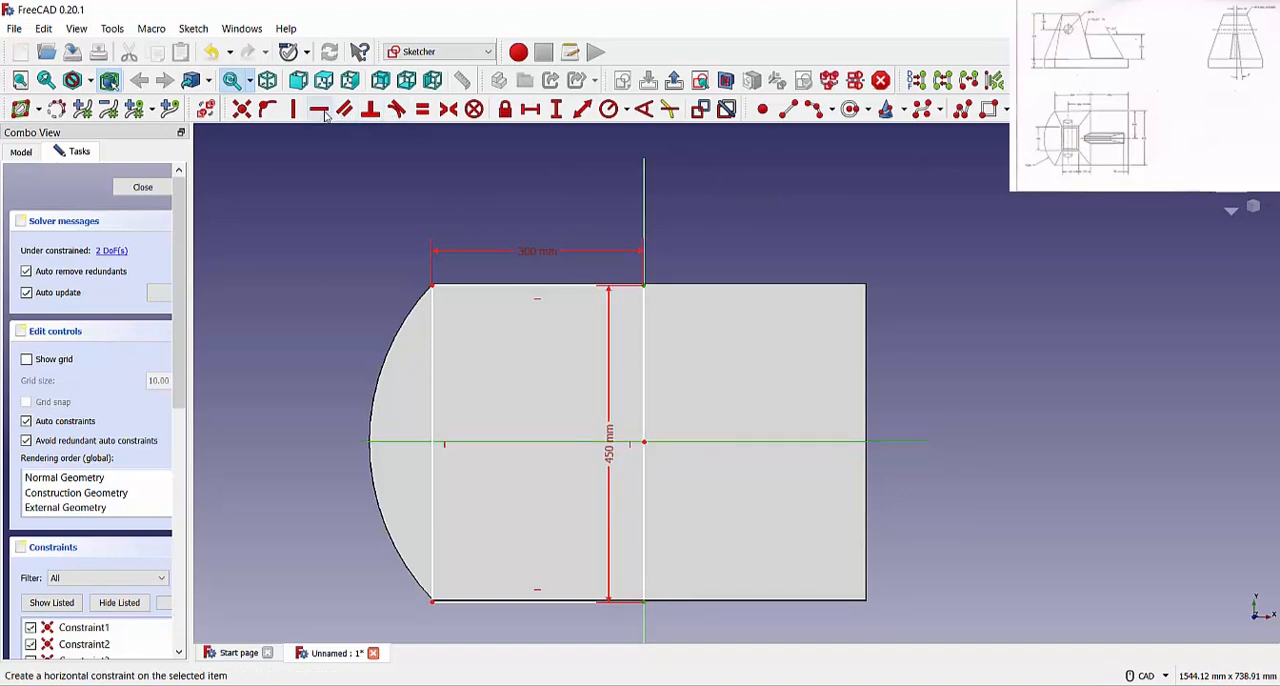
left_click(448, 109)
right_click(838, 232)
left_click(762, 255)
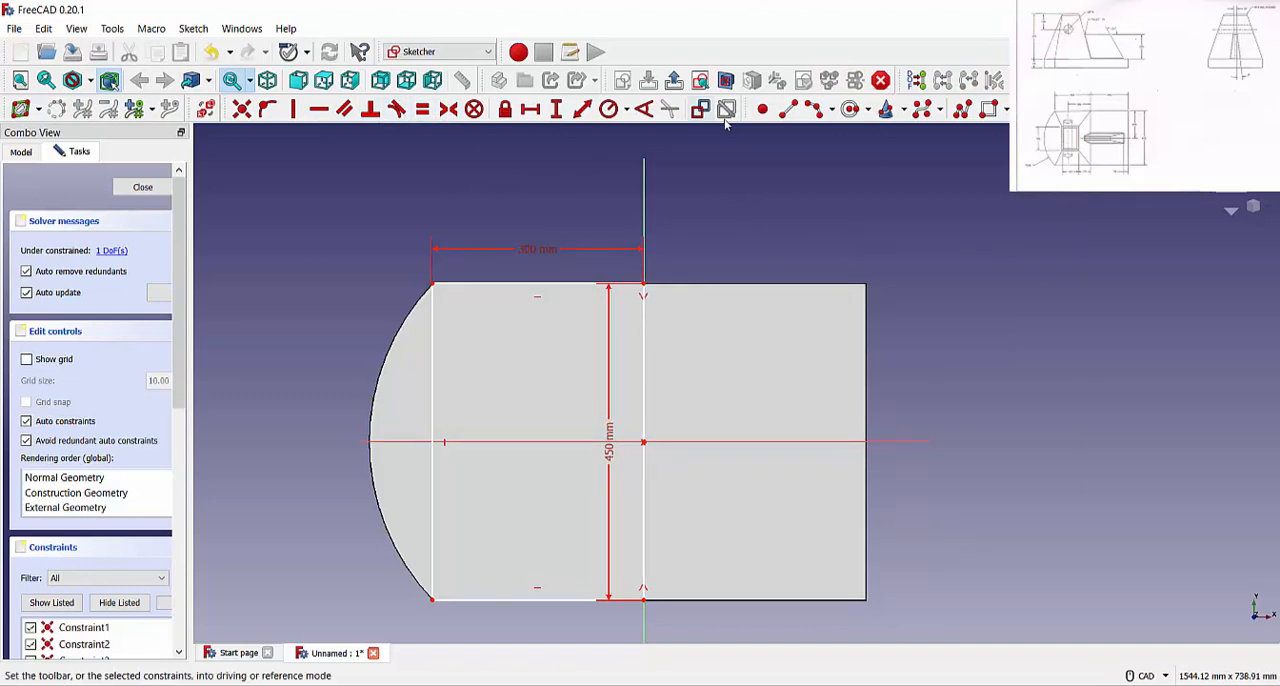
Draw an arc between the new rectangle's two left corners, following the base's curved edge, with a radius of about 342.5 mm
left_click(813, 109)
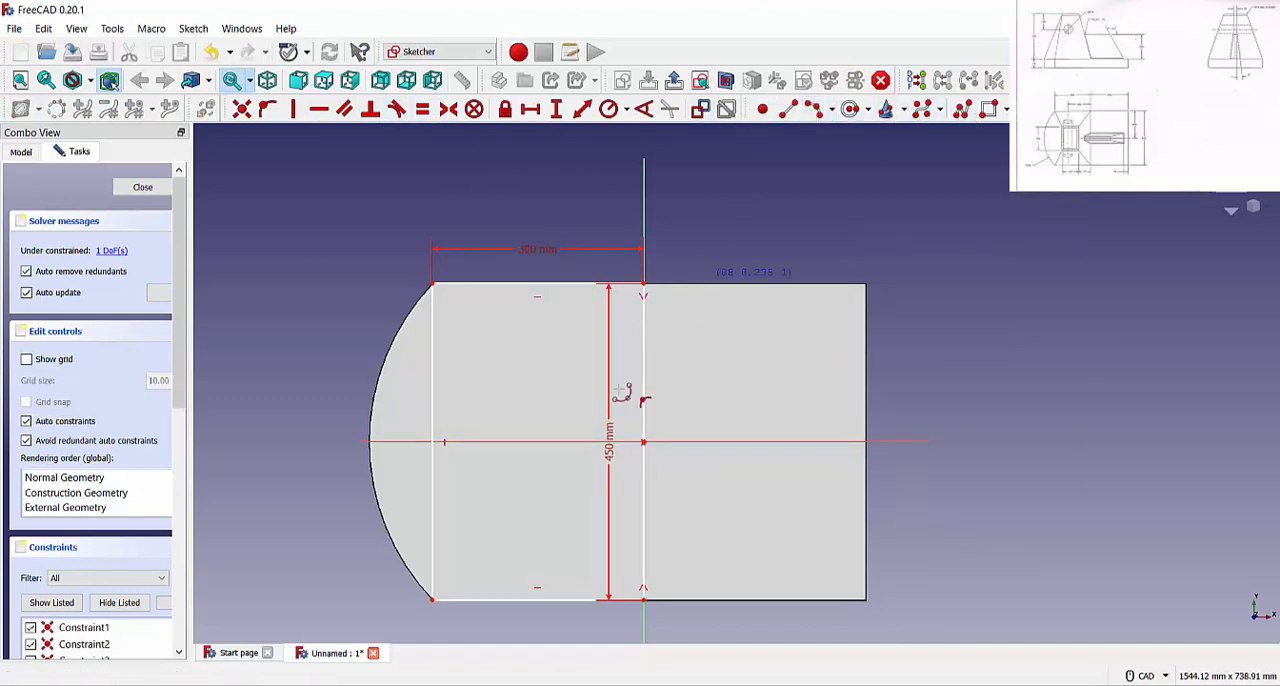
left_click(432, 598)
scroll(436, 286, "up", 5)
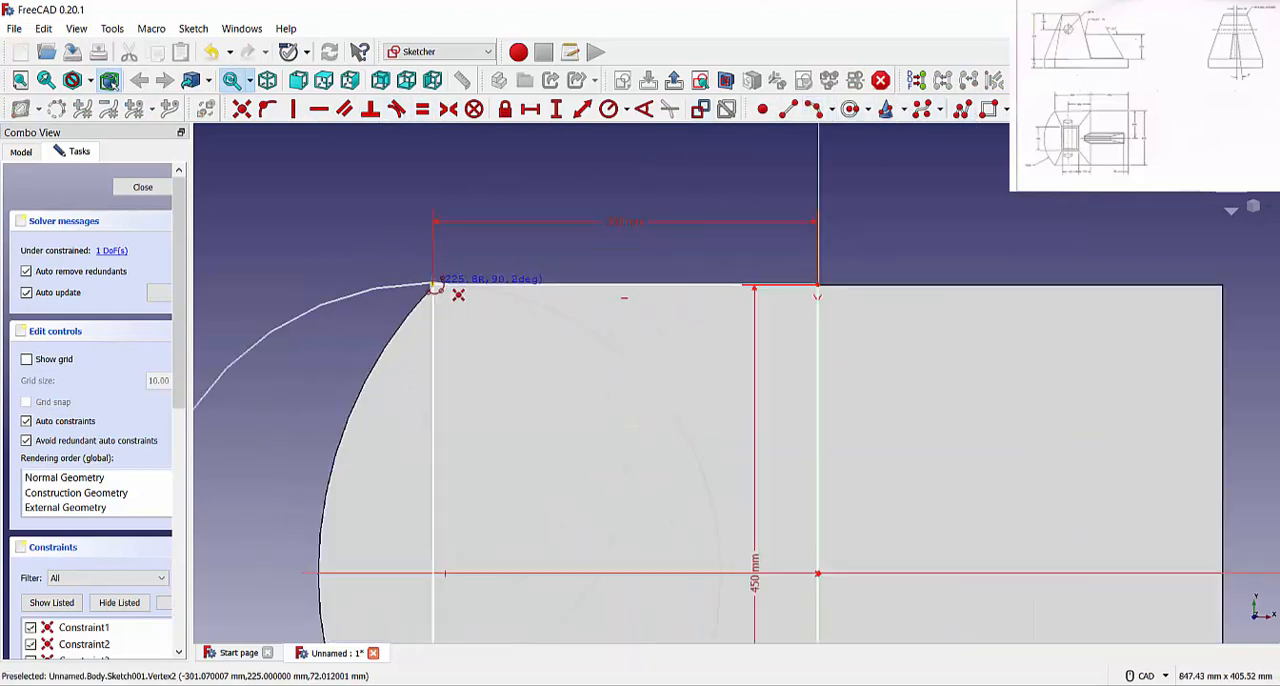
scroll(436, 283, "down", 6)
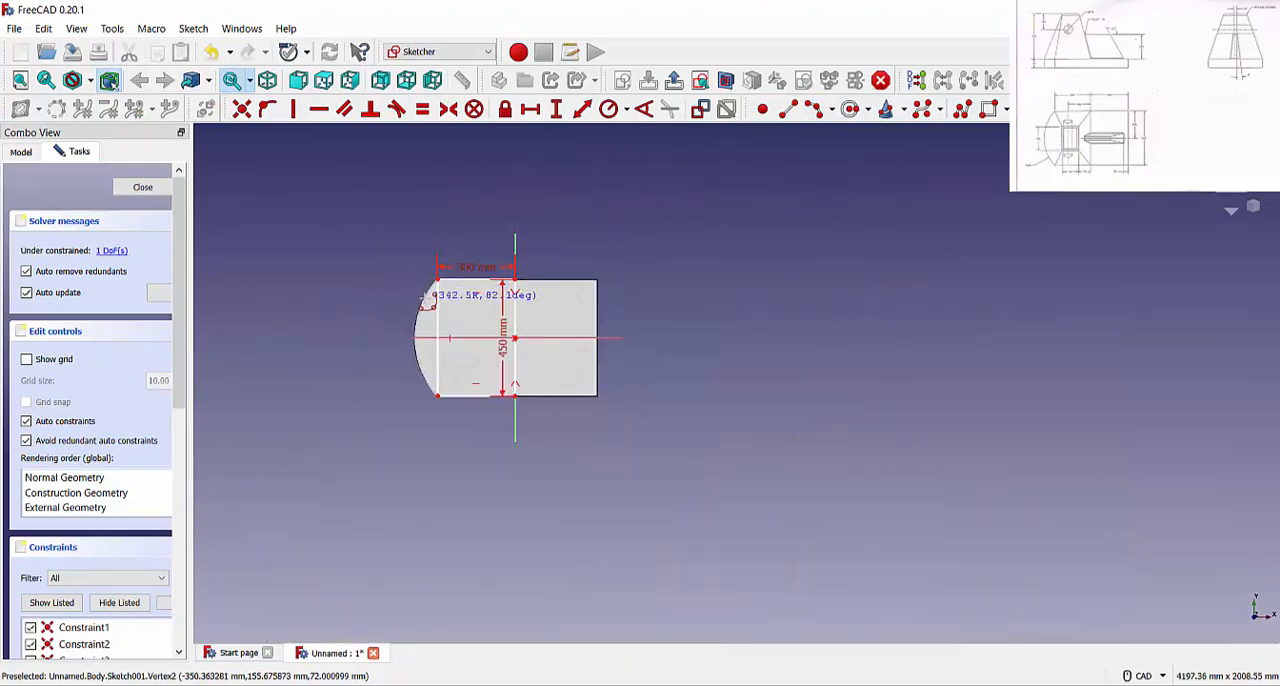
left_click(422, 303)
right_click(397, 338)
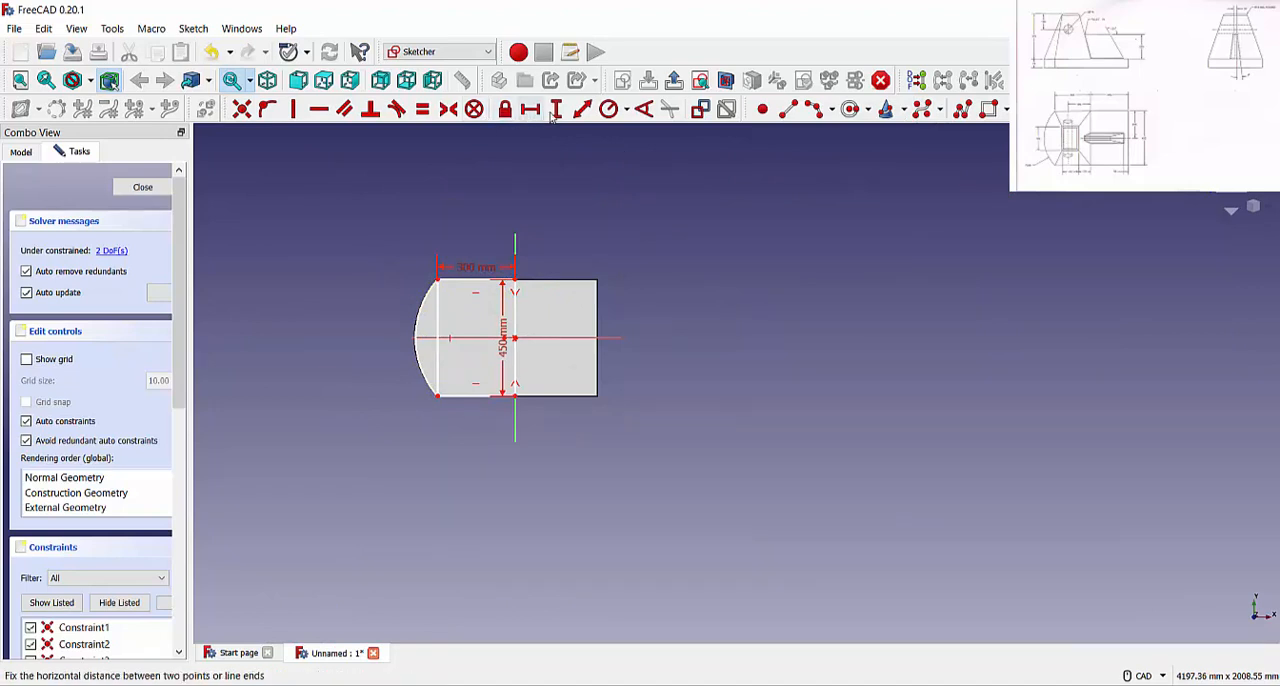
Constrain the radius of the arc in the top-face sketch to 325 mm
left_click(608, 109)
left_click(425, 302)
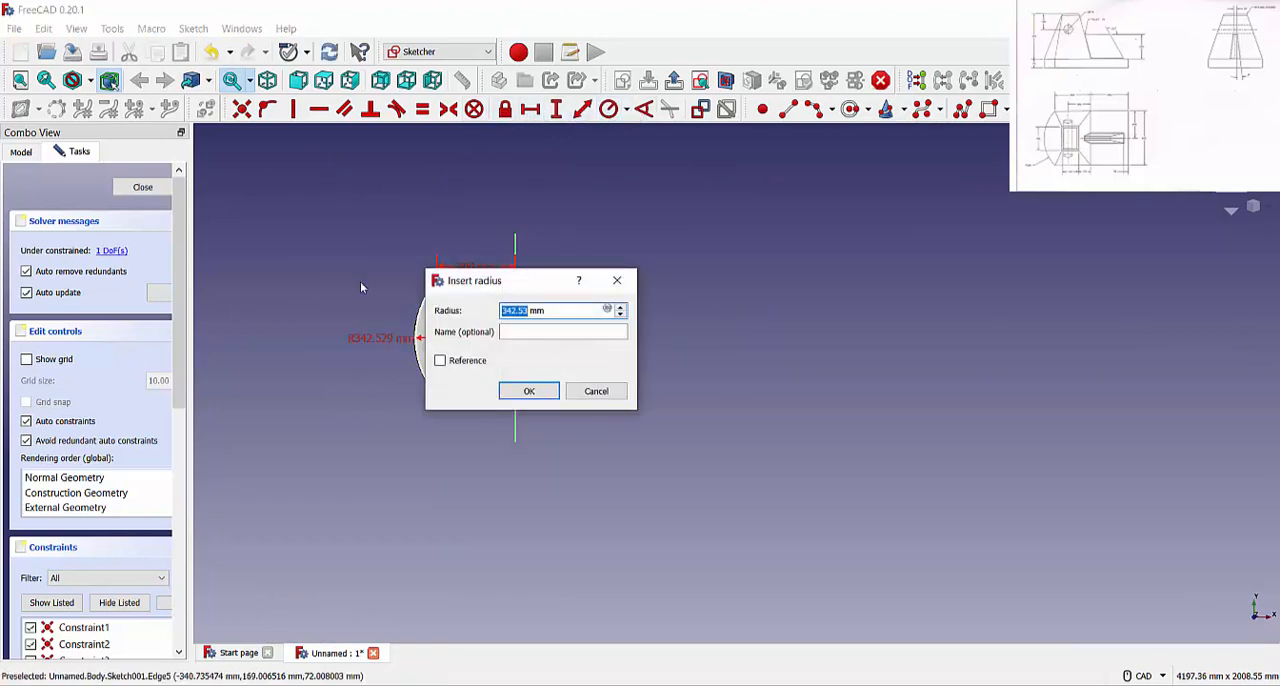
type("325")
key("Return")
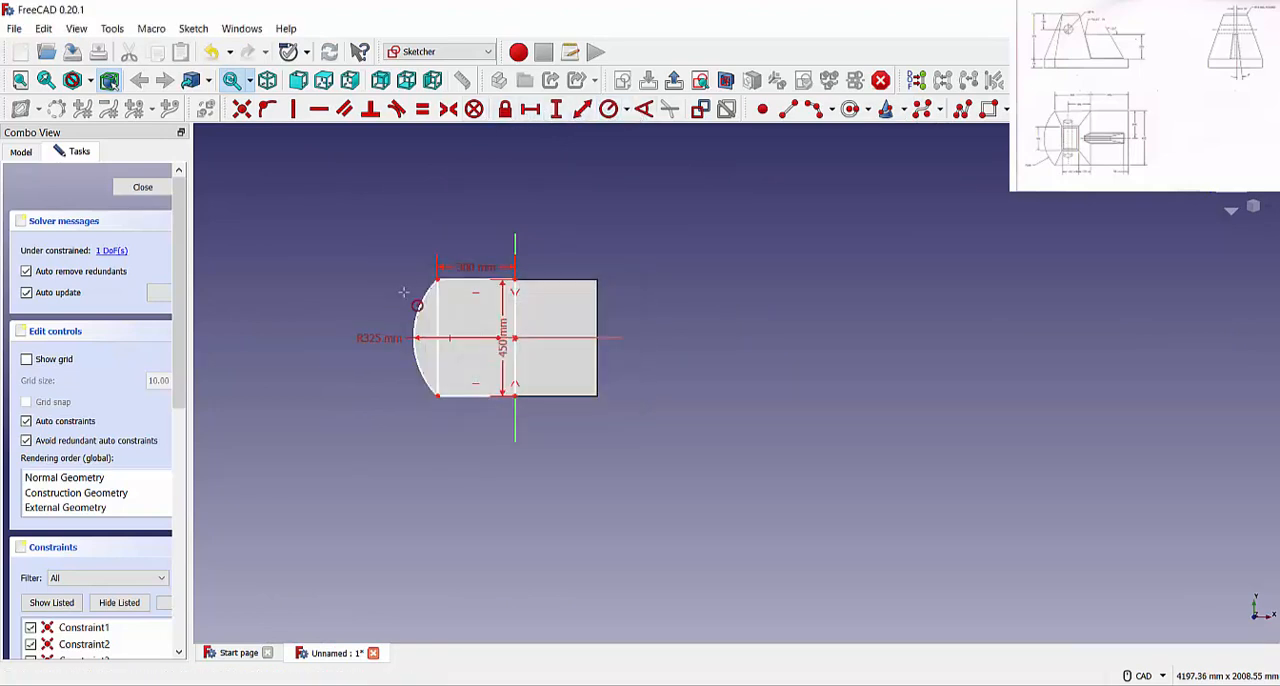
scroll(401, 362, "up", 4)
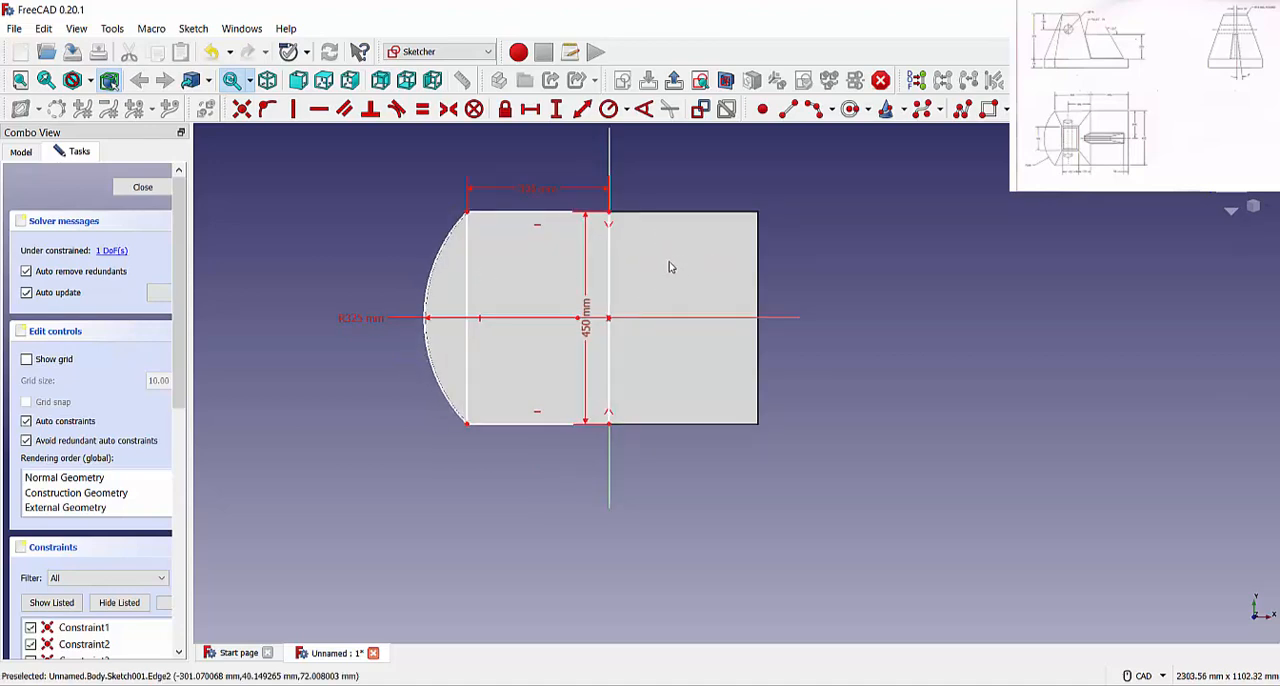
Delete the rectangle's left edge and constrain its upper and lower horizontal edges to equal length
left_click(467, 308)
key("Delete")
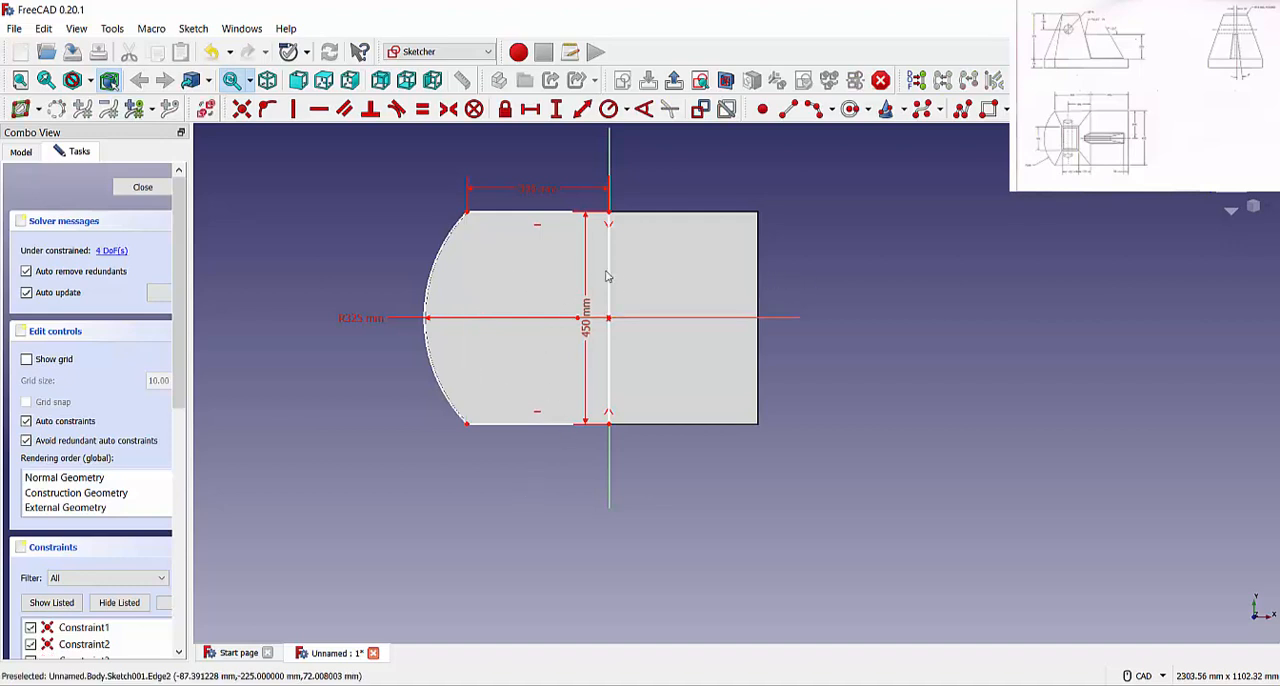
left_click(422, 109)
left_click(529, 212)
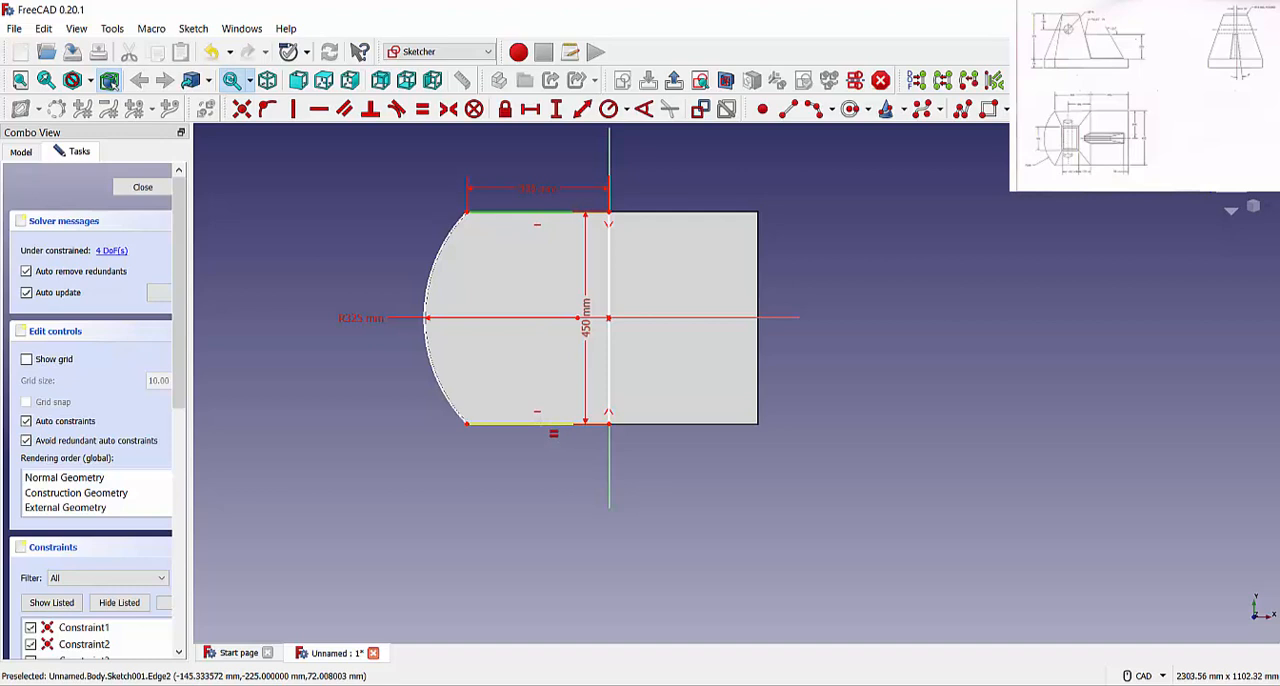
left_click(540, 422)
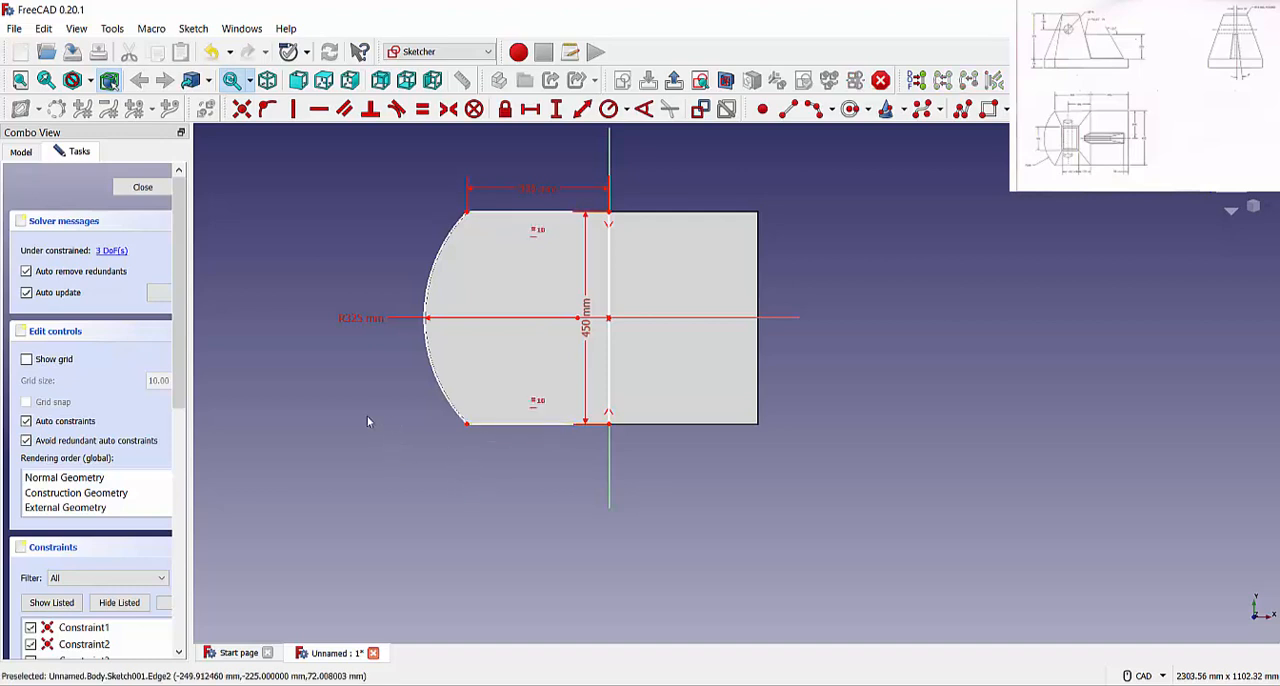
Pull the right edge off the vertical axis and make the arc's lower end coincident with the lower edge's left endpoint
mouse_move(608, 251)
left_mouse_down()
mouse_move(634, 260)
mouse_move(634, 294)
left_mouse_up()
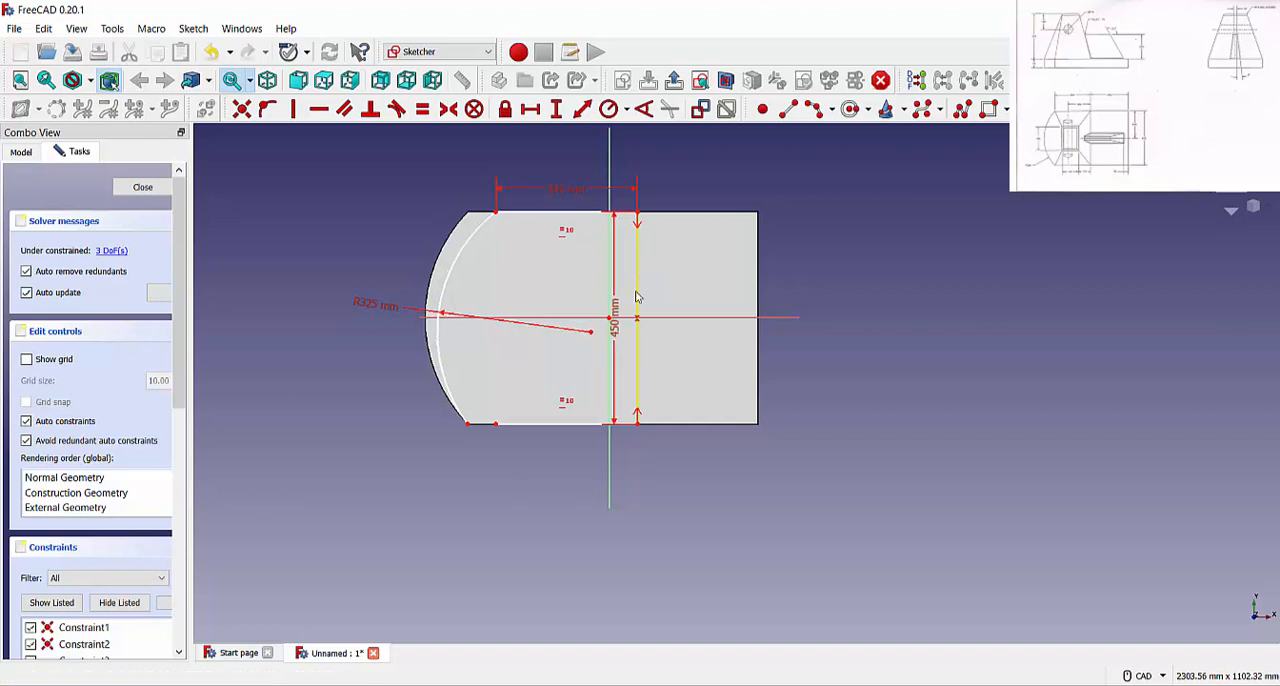
left_click(494, 424)
left_click(467, 423)
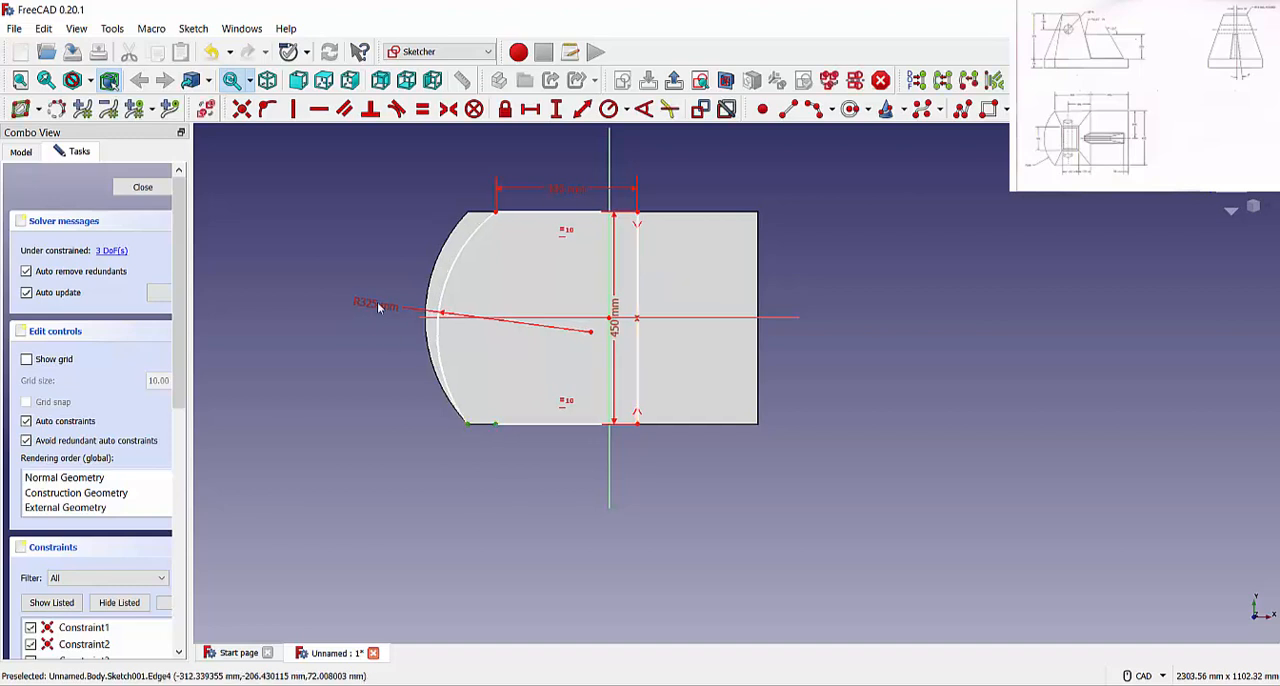
left_click(265, 113)
left_click(808, 374)
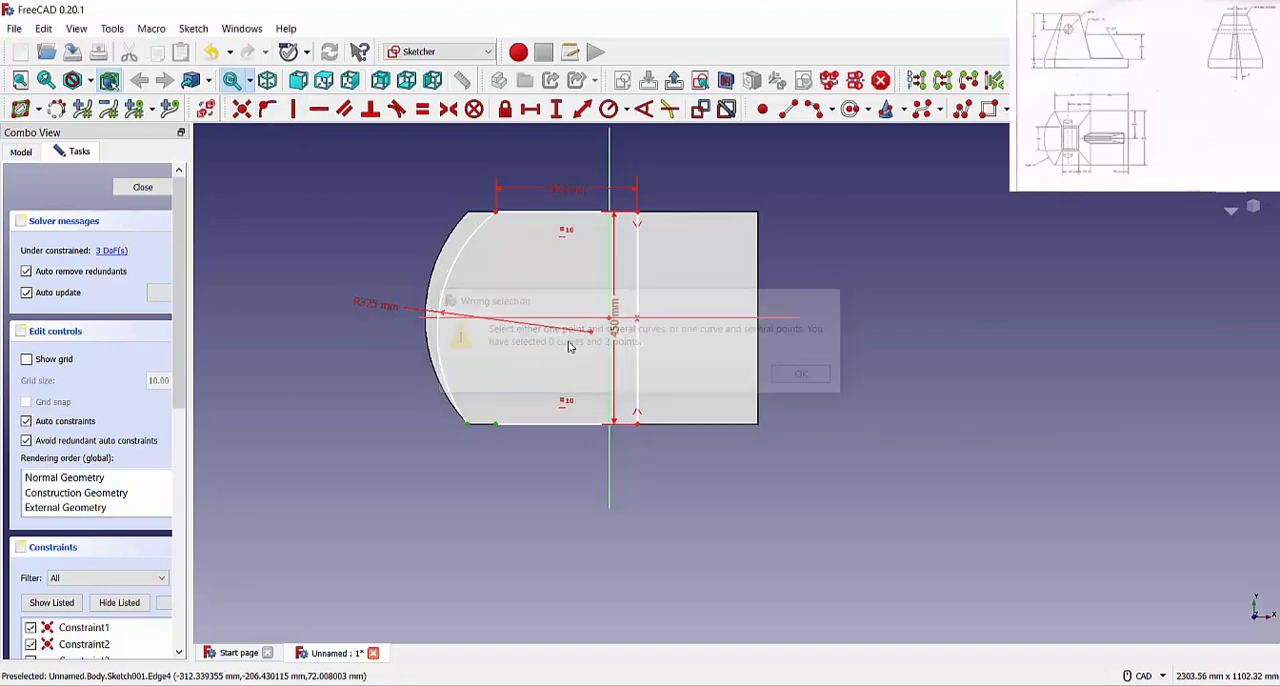
left_click(241, 109)
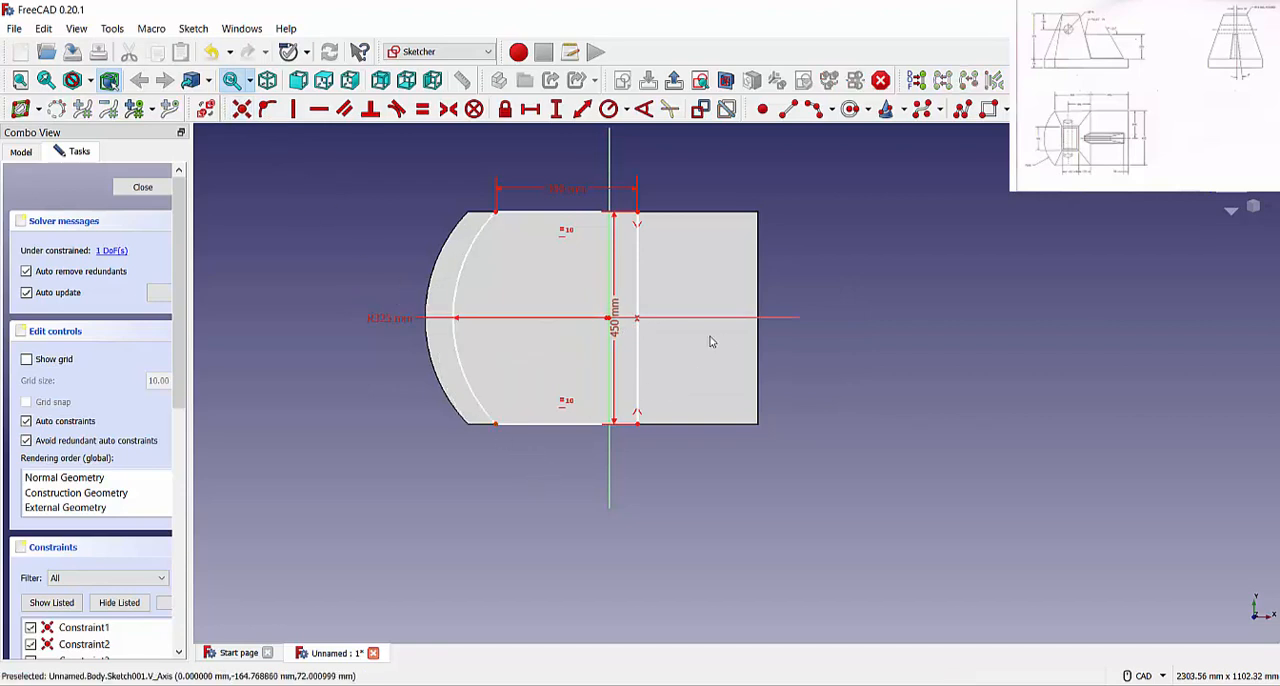
Try to constrain the profile's right edge onto the vertical axis
scroll(695, 363, "down", 1)
right_click(682, 369)
left_click(671, 371)
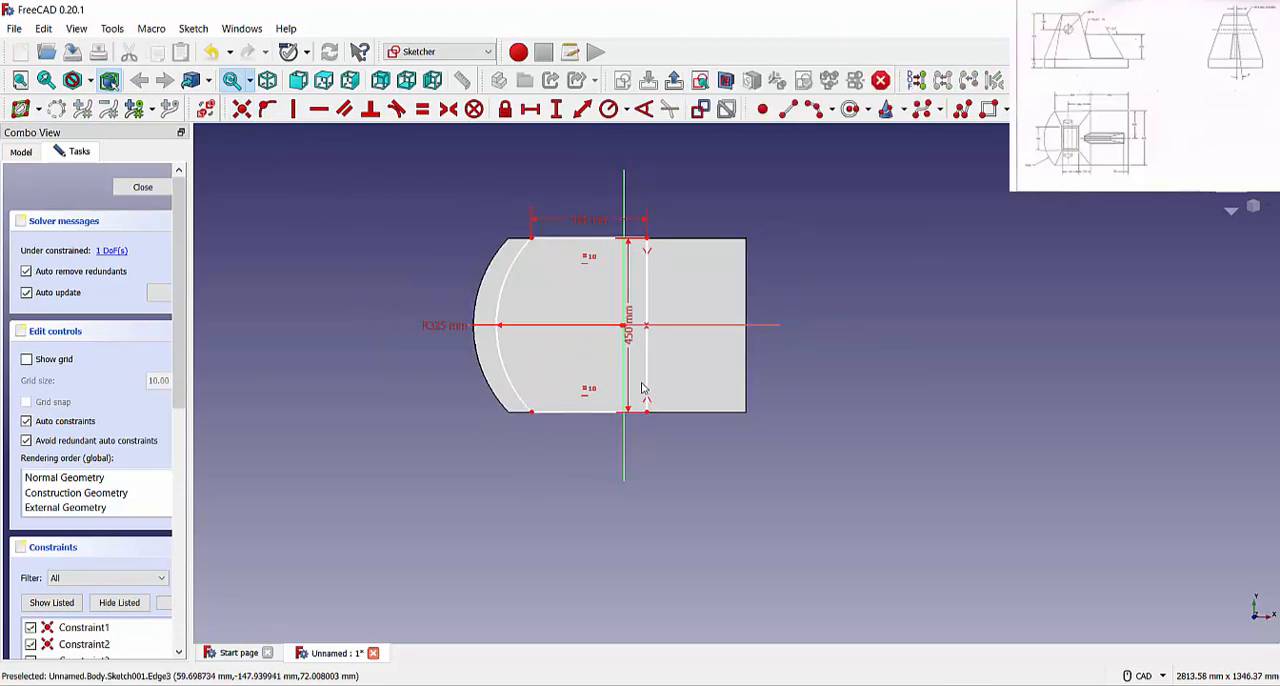
left_click(647, 380)
left_click(625, 375)
left_click(267, 109)
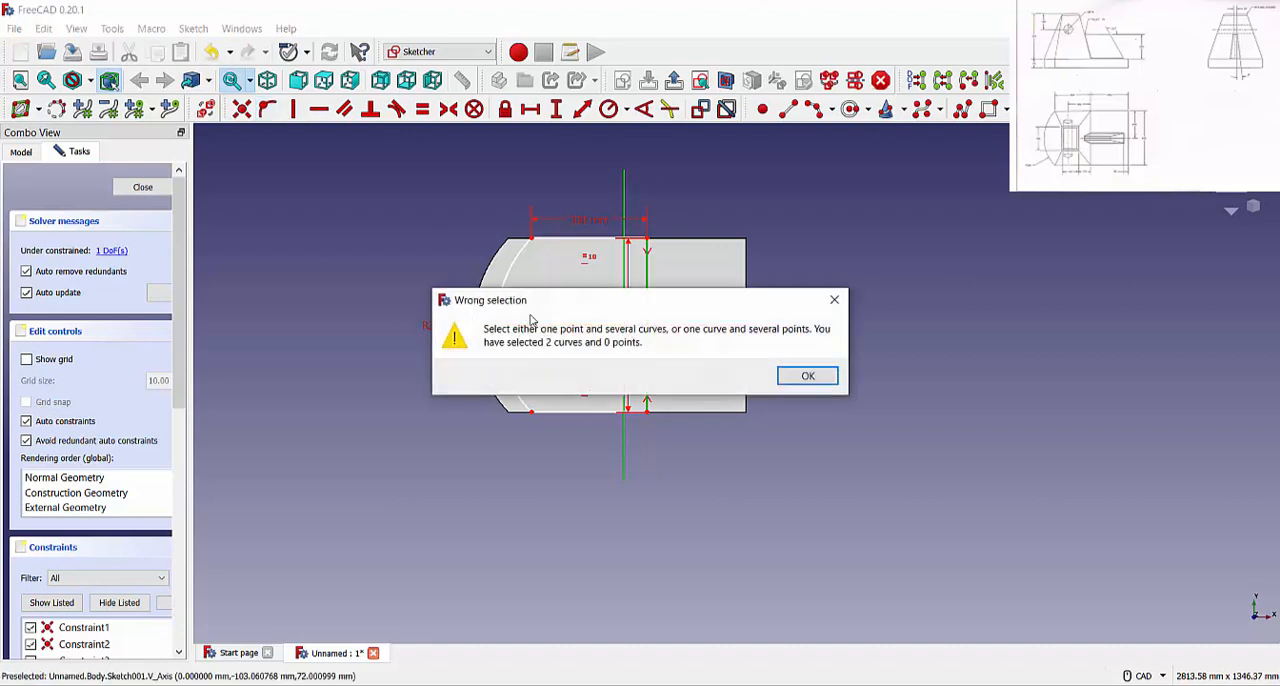
left_click(808, 376)
left_click(241, 108)
left_click(726, 374)
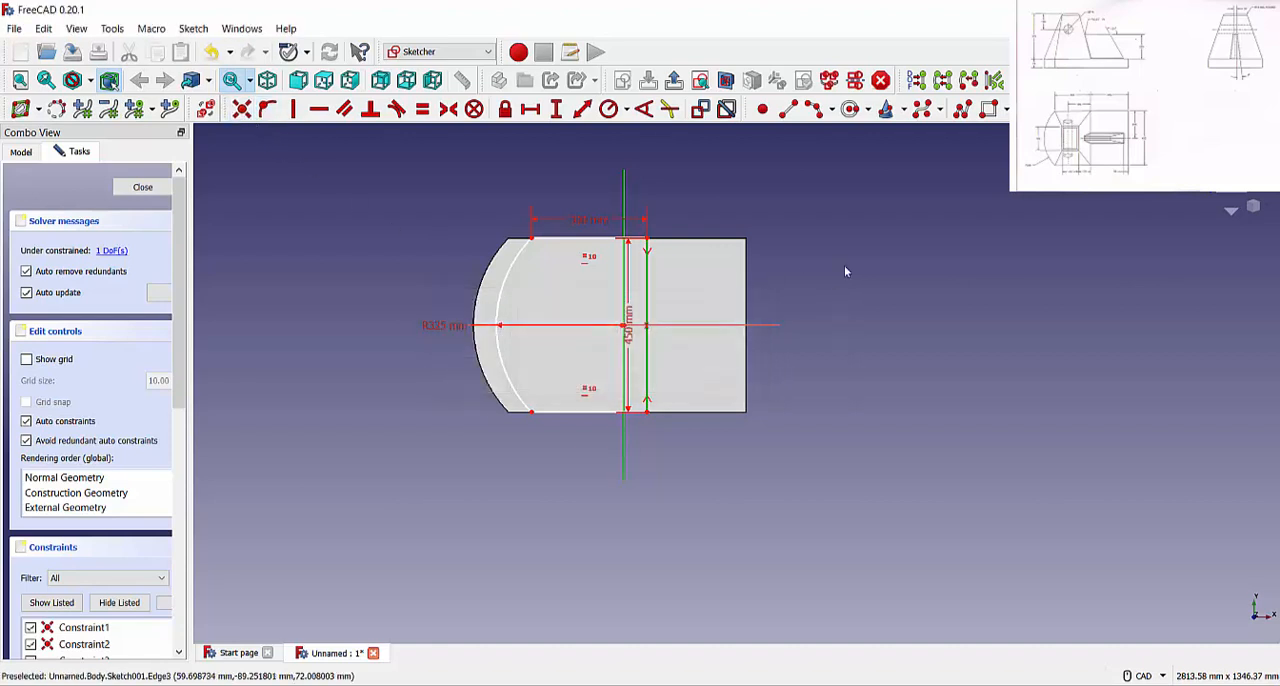
scroll(675, 410, "up", 1)
scroll(675, 410, "up", 1)
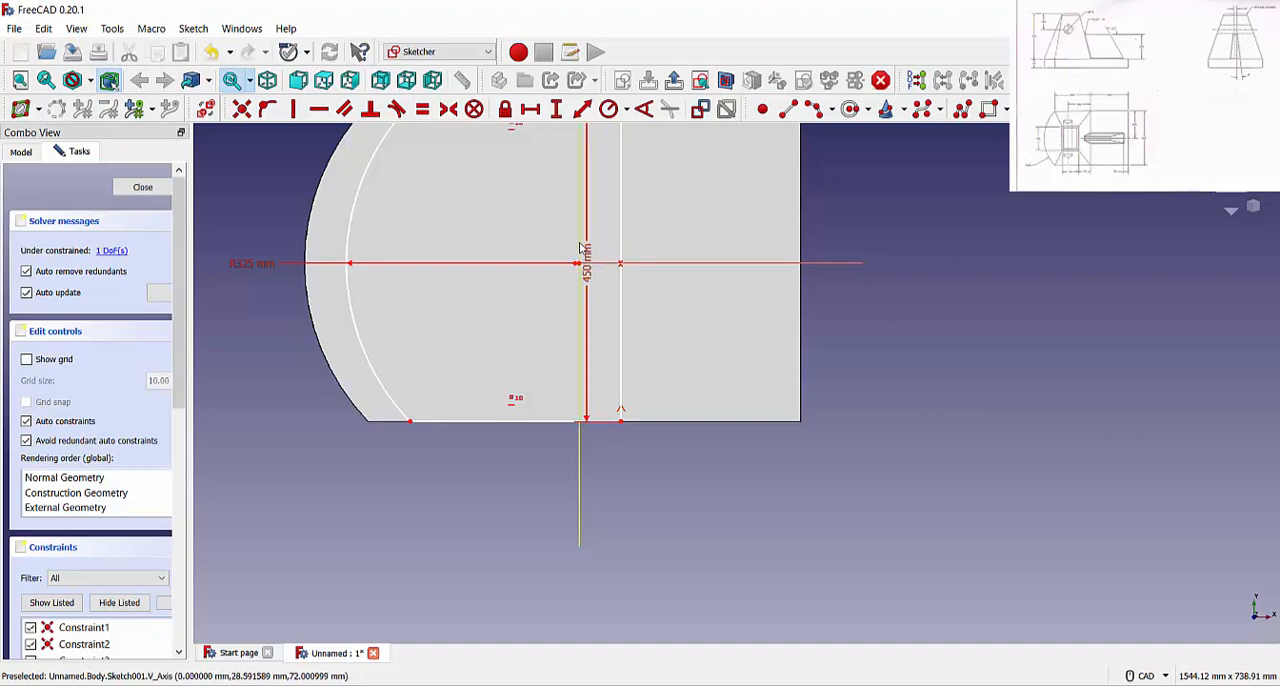
scroll(600, 312, "down", 2)
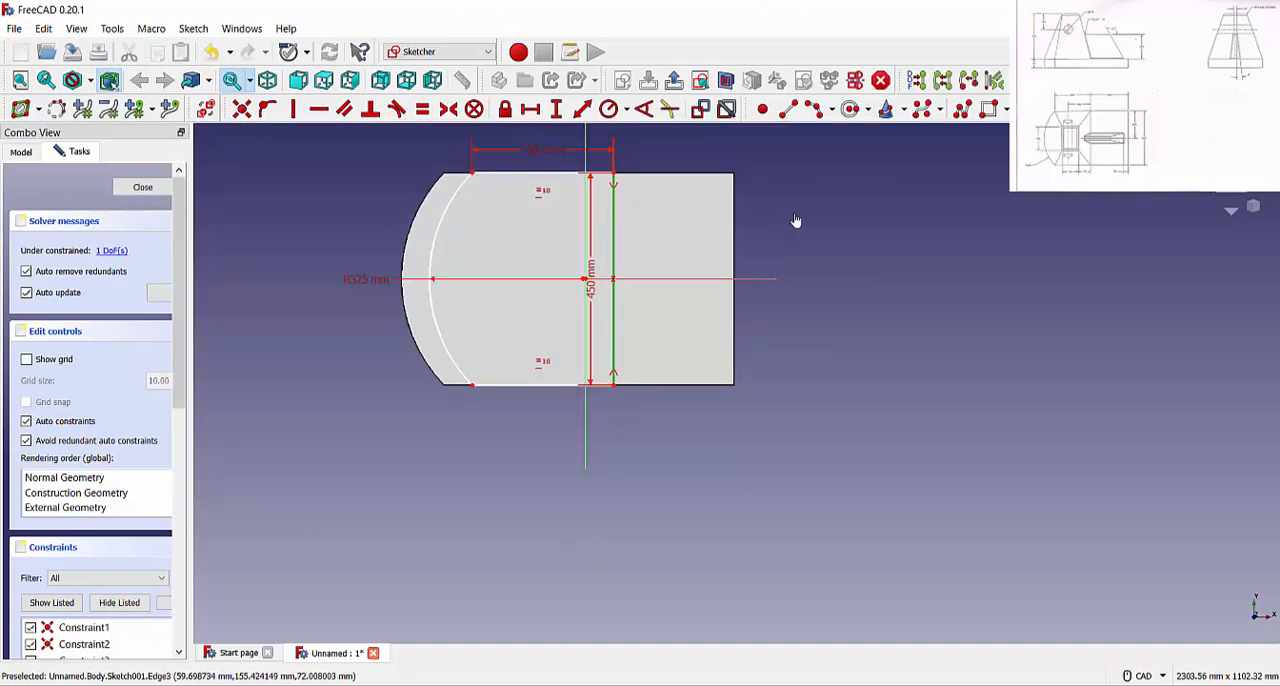
Try to make the right edge's upper endpoint coincident with the sketch origin, and undo the constraint
left_click(615, 173)
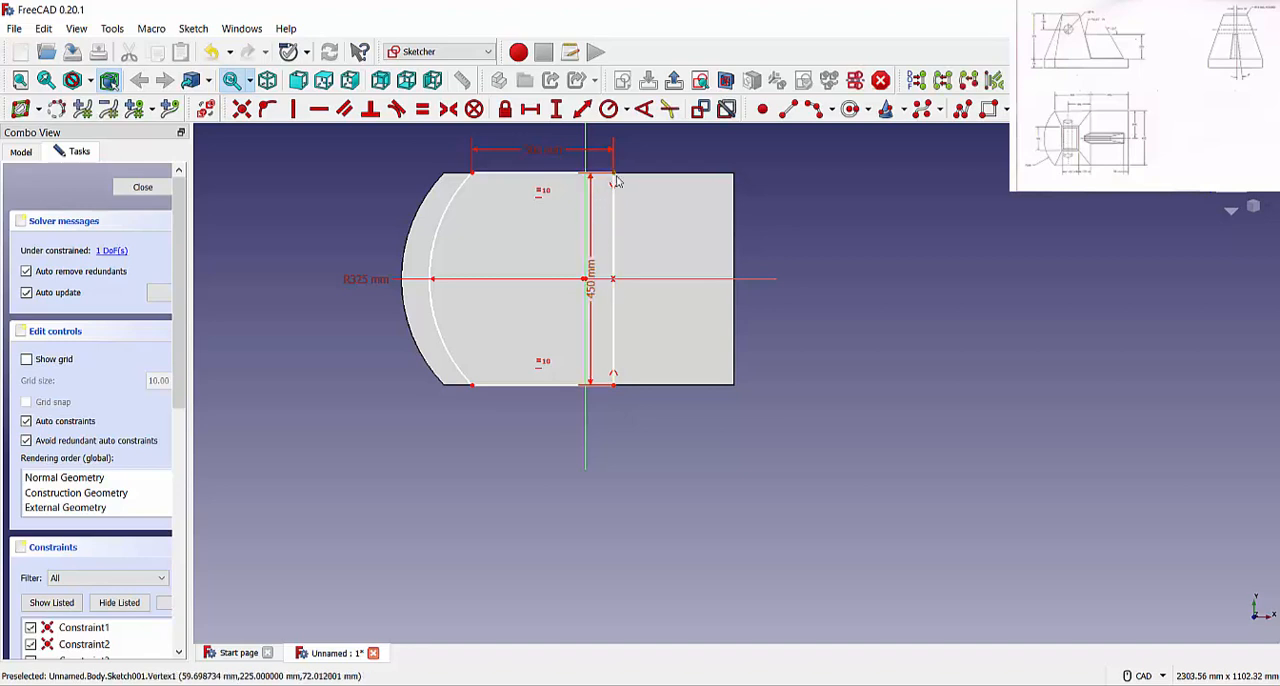
scroll(587, 283, "up", 4)
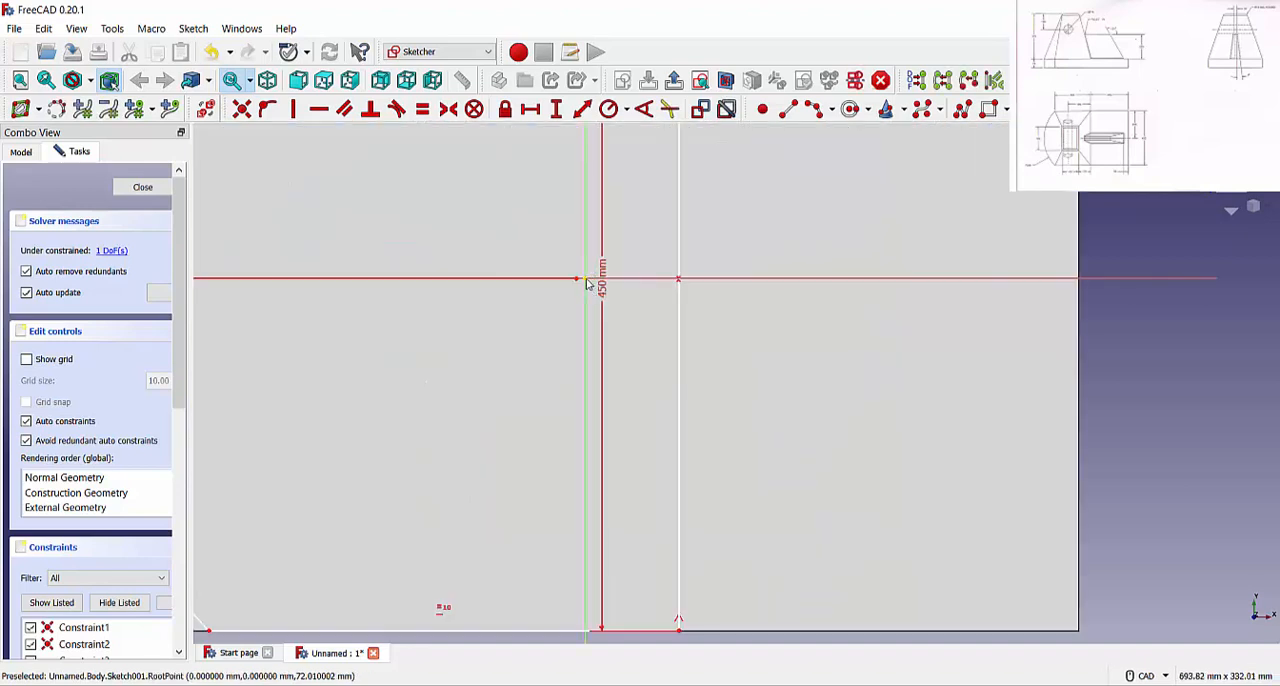
left_click(585, 279)
left_click(243, 110)
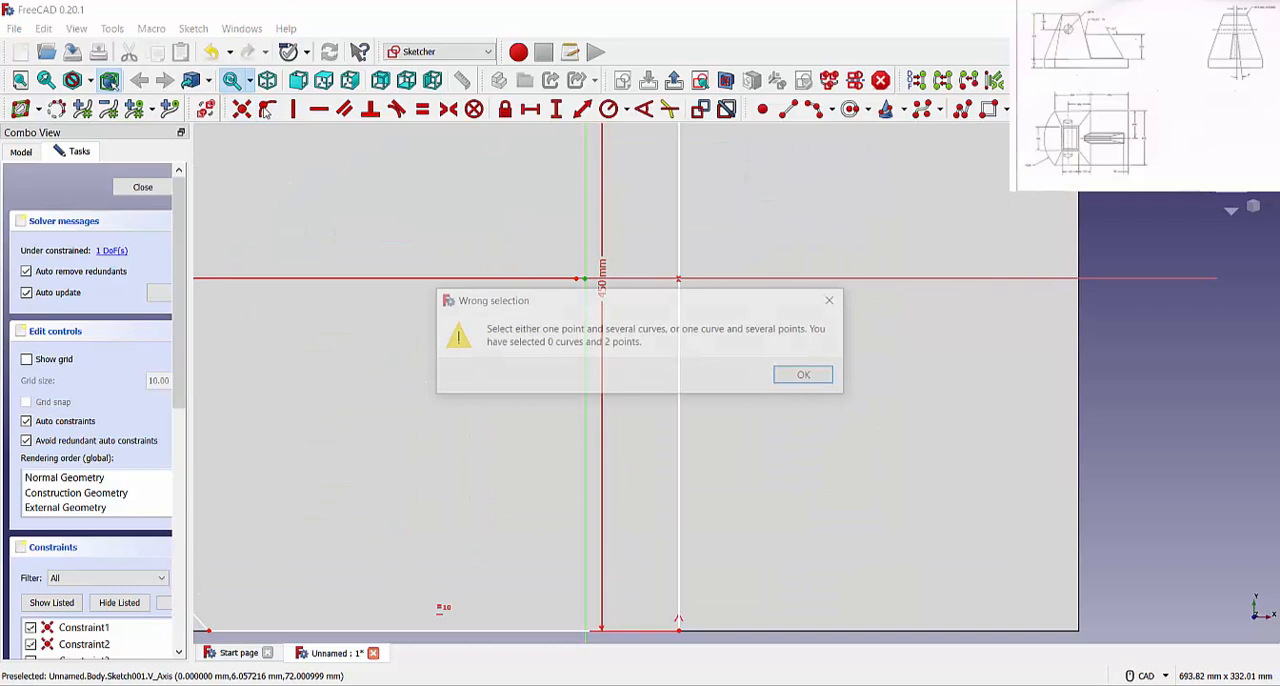
left_click(803, 377)
left_click(241, 112)
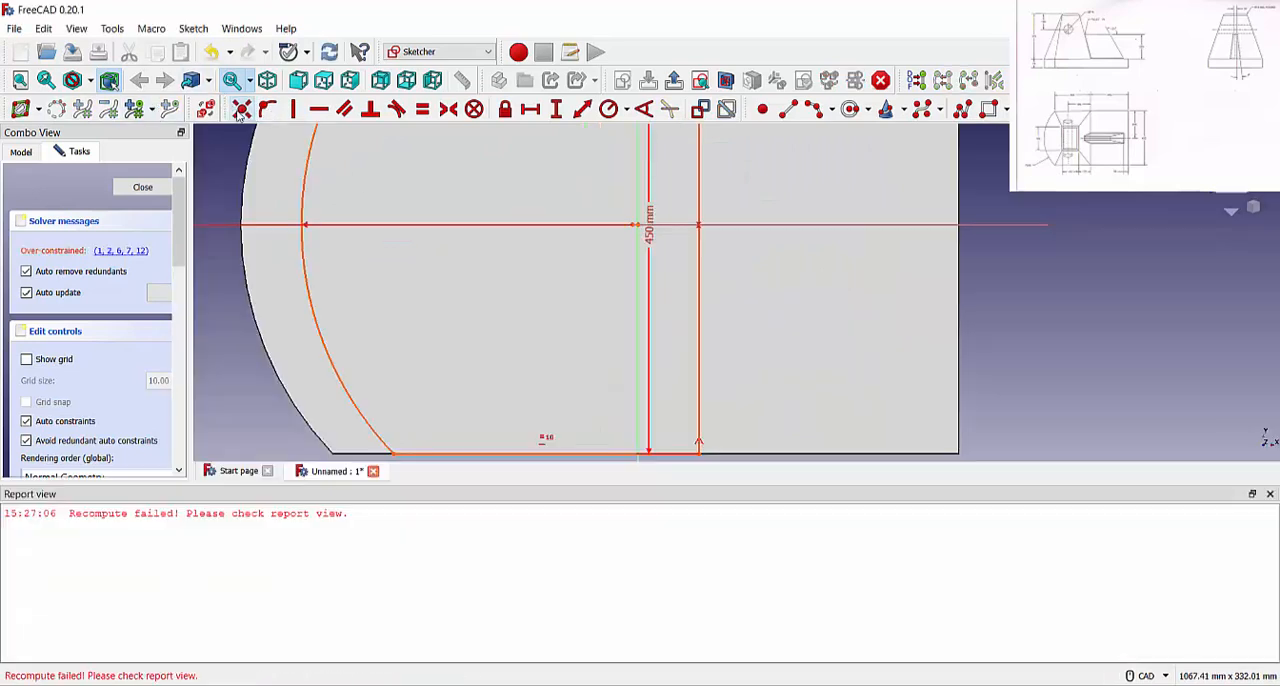
left_click(1270, 494)
scroll(912, 466, "down", 3)
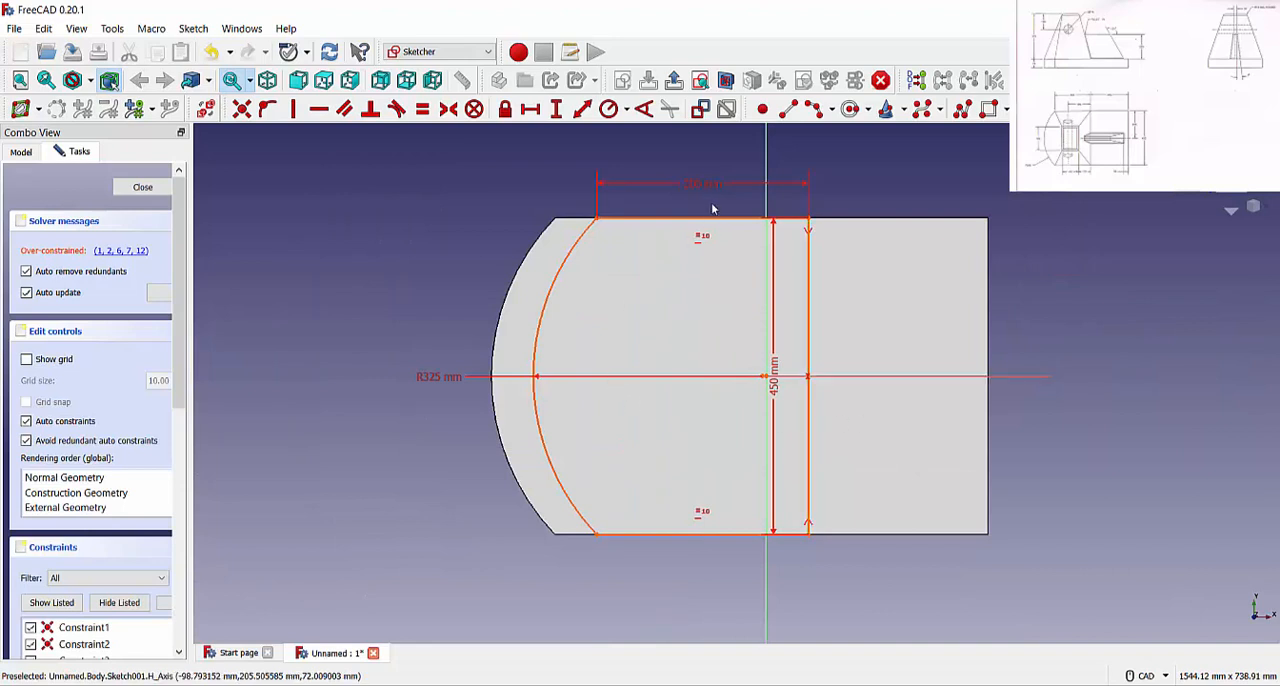
key("ctrl+z")
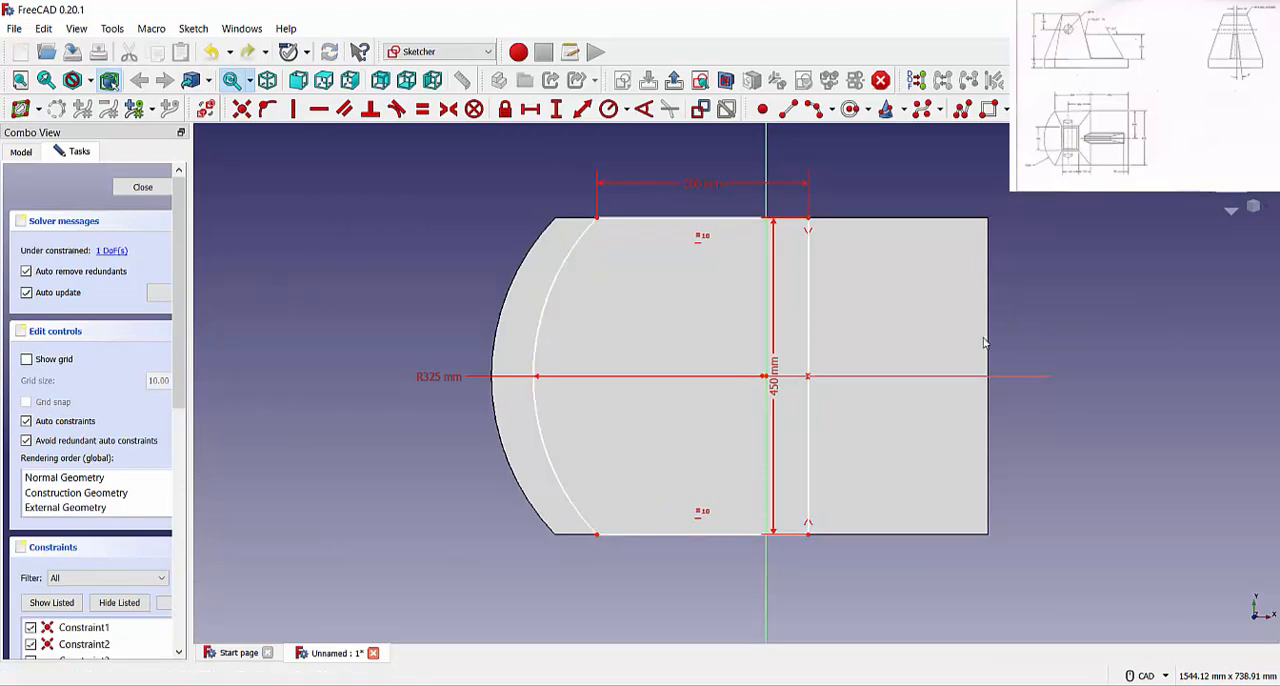
Replace the profile's right edge with a new line drawn on the vertical axis across the base's full width
left_click_drag(812, 327, 749, 323)
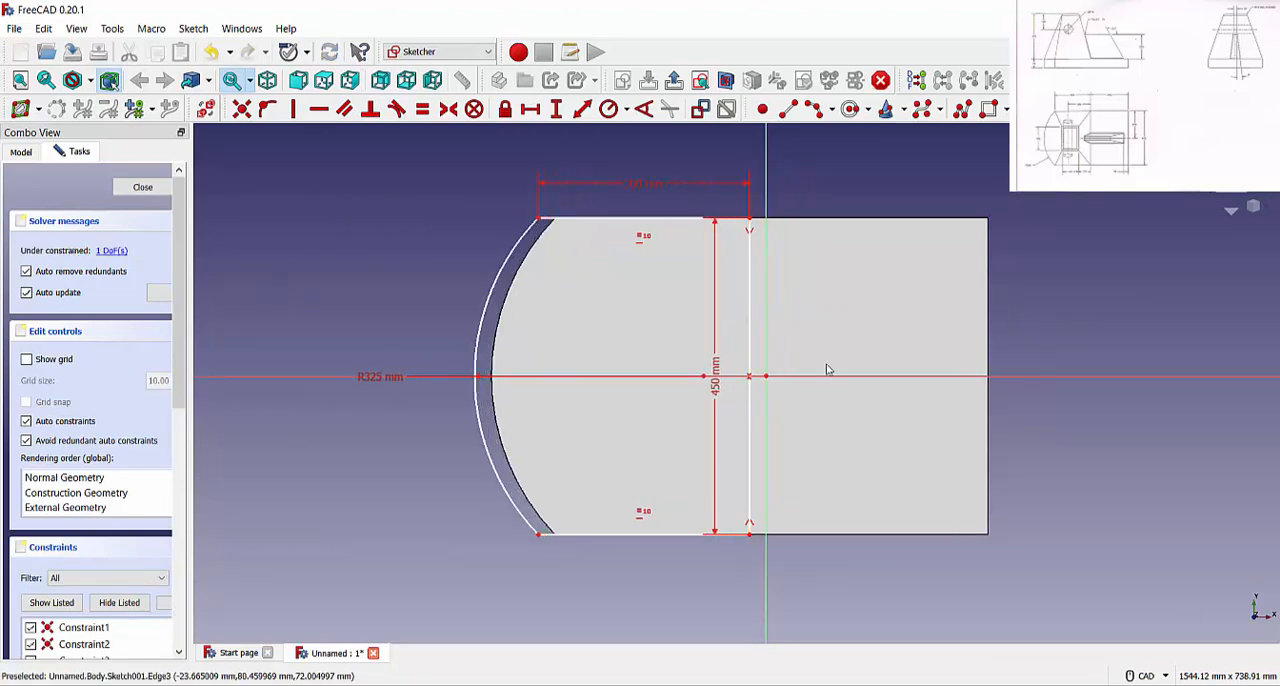
left_click(751, 271)
key("Delete")
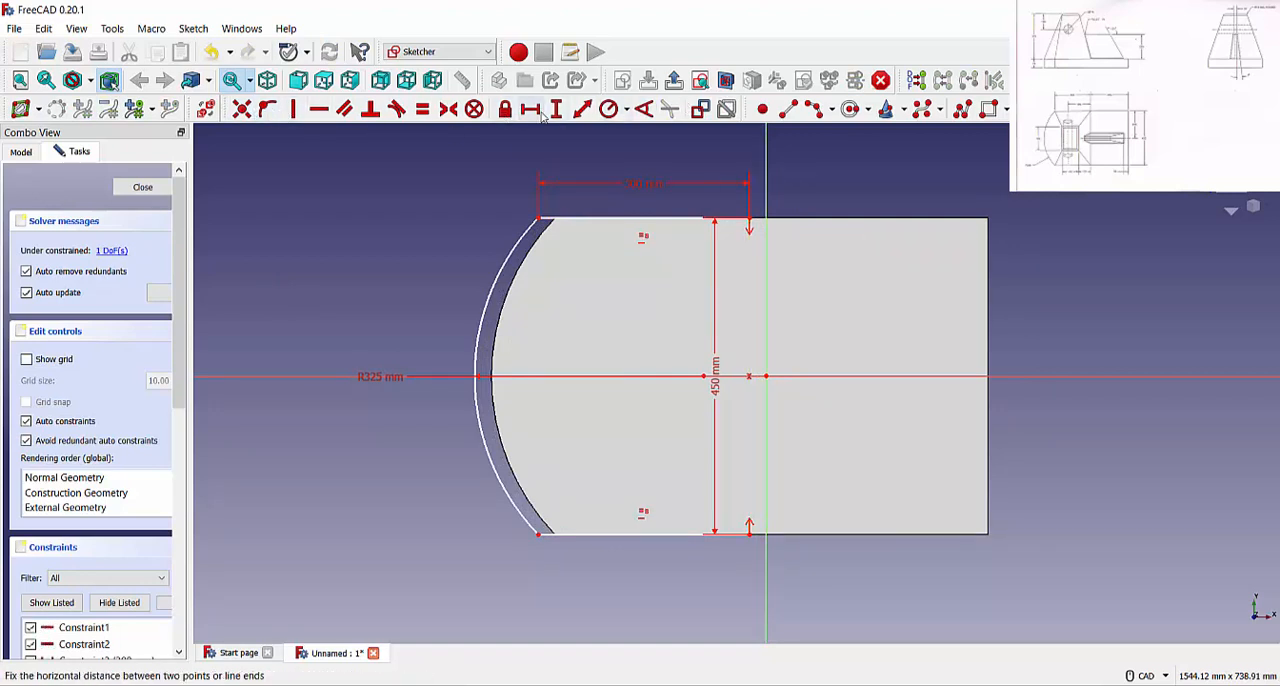
left_click(787, 108)
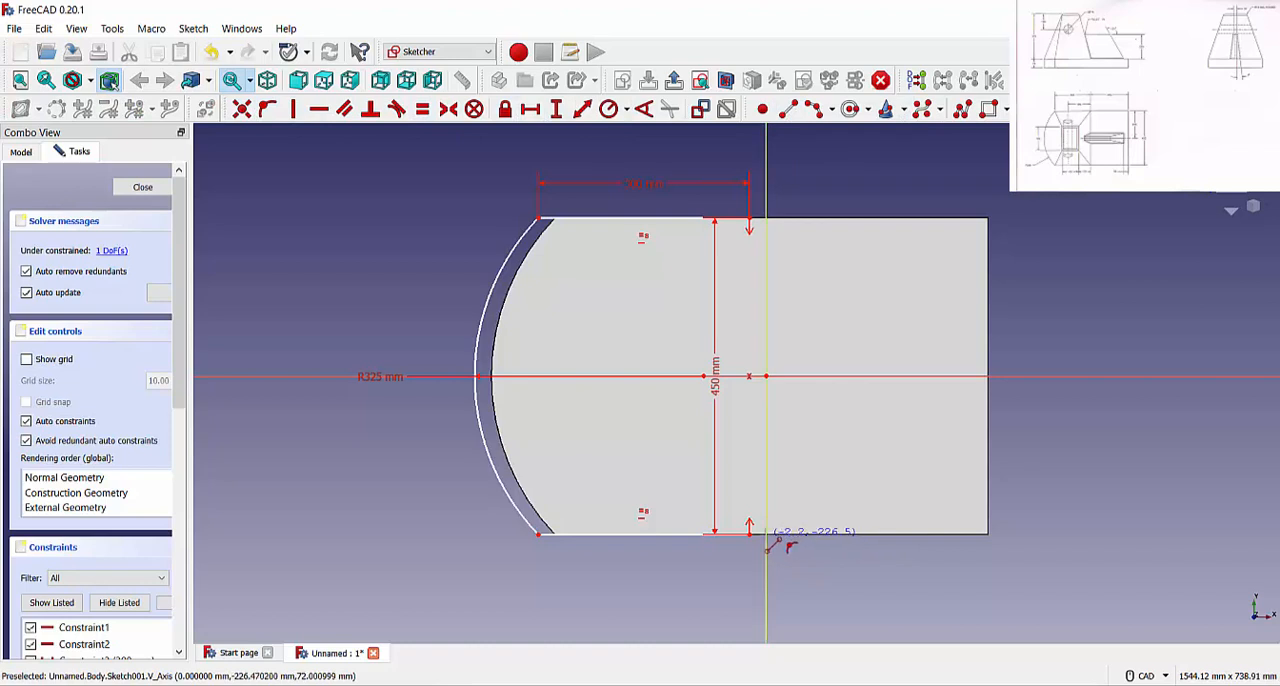
left_click(767, 220)
key("Escape")
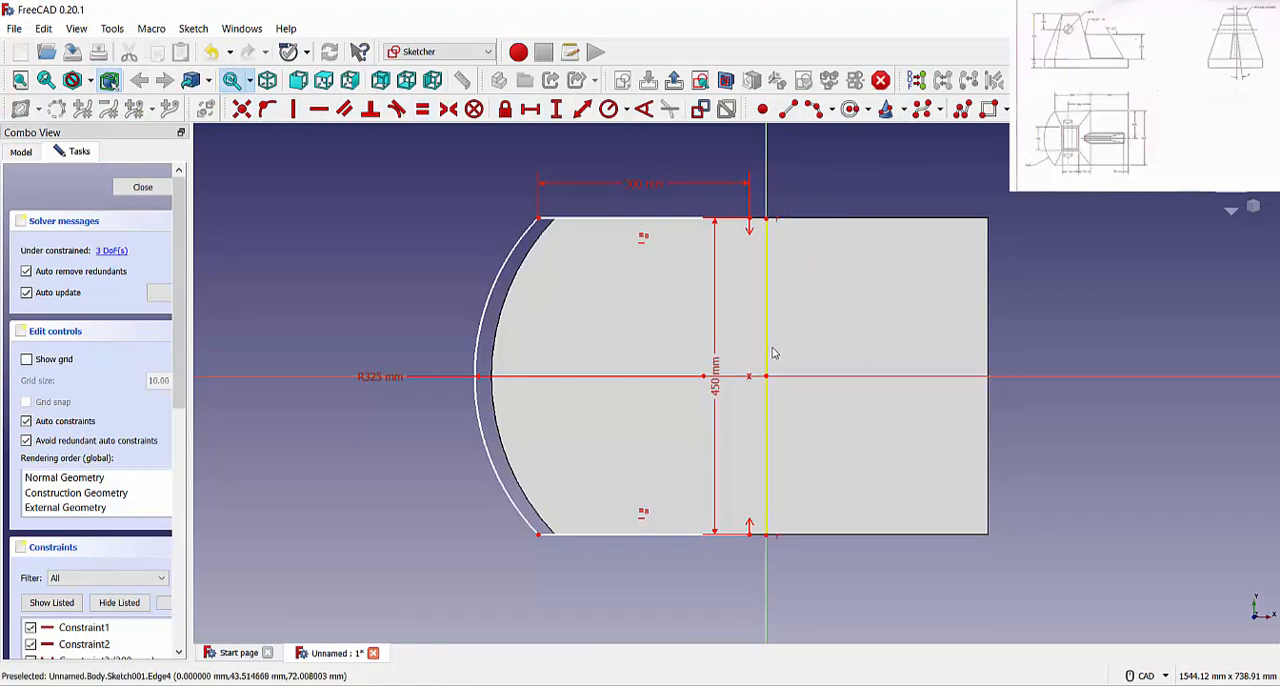
Make the new line's upper end coincident with the upper edge's right endpoint, and move the 450 mm dimension over the base's right half
left_click(765, 221)
left_click(750, 220)
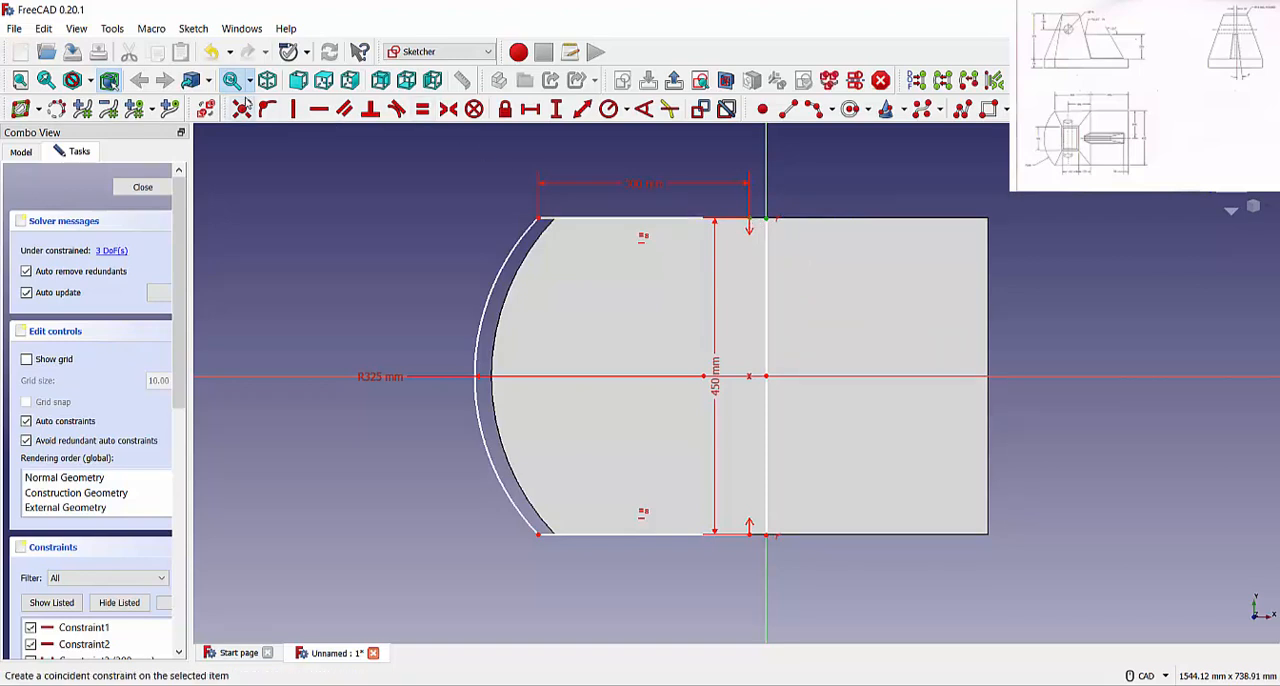
left_click(242, 109)
scroll(783, 554, "up", 6)
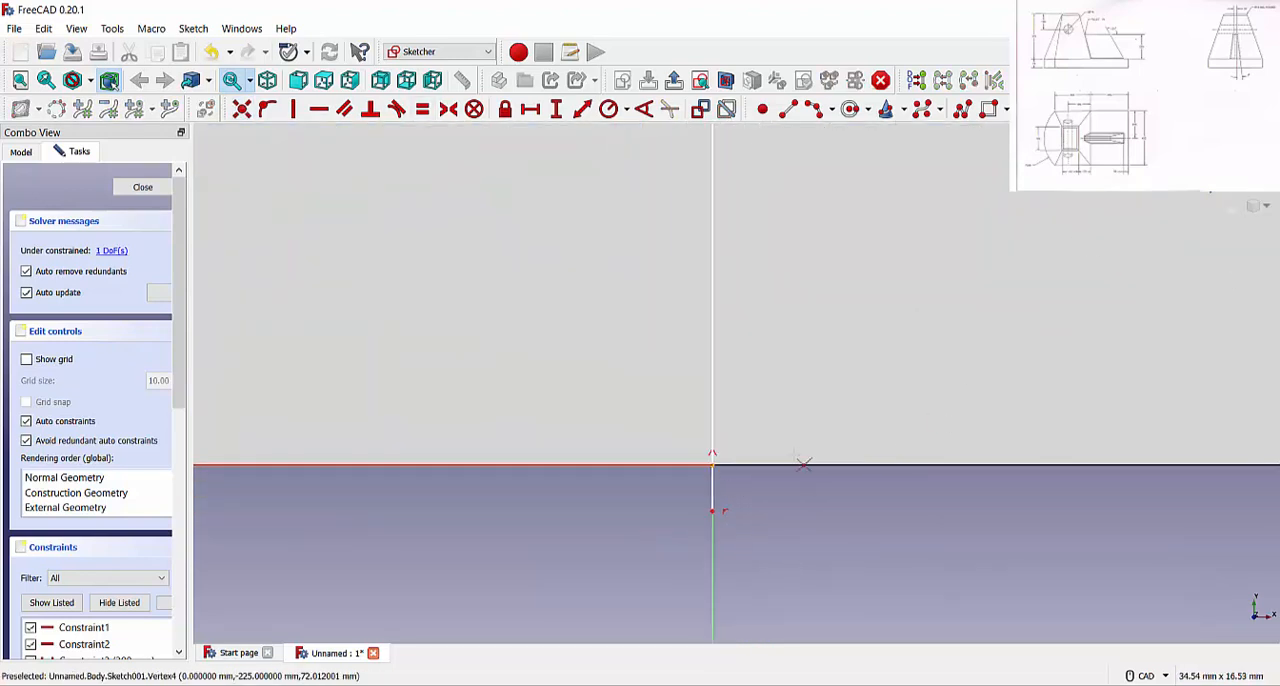
scroll(777, 521, "down", 4)
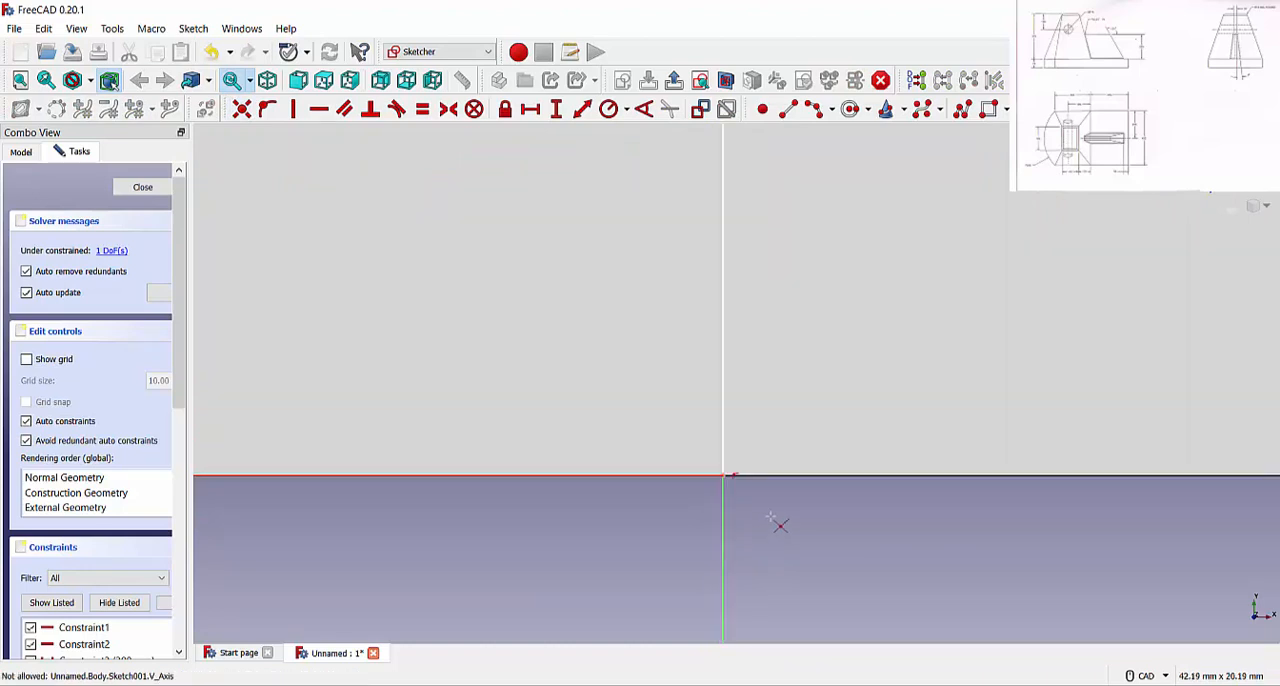
scroll(777, 517, "down", 5)
scroll(777, 517, "up", 2)
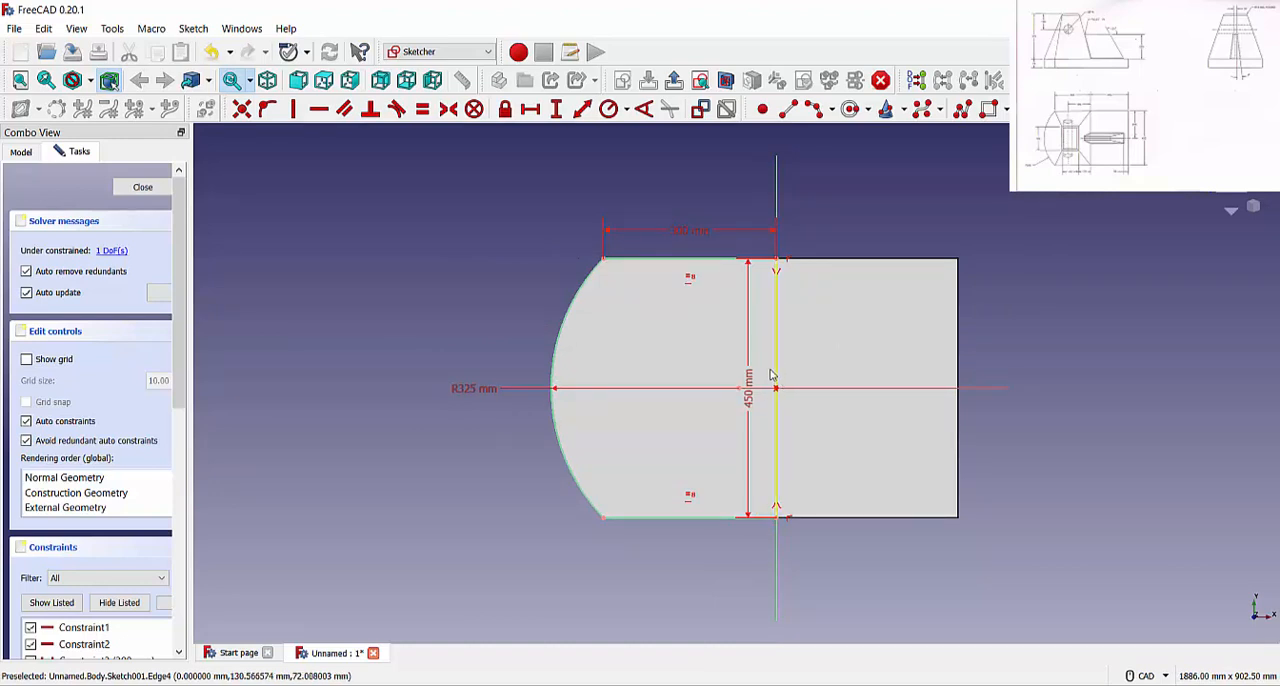
left_click_drag(749, 380, 911, 384)
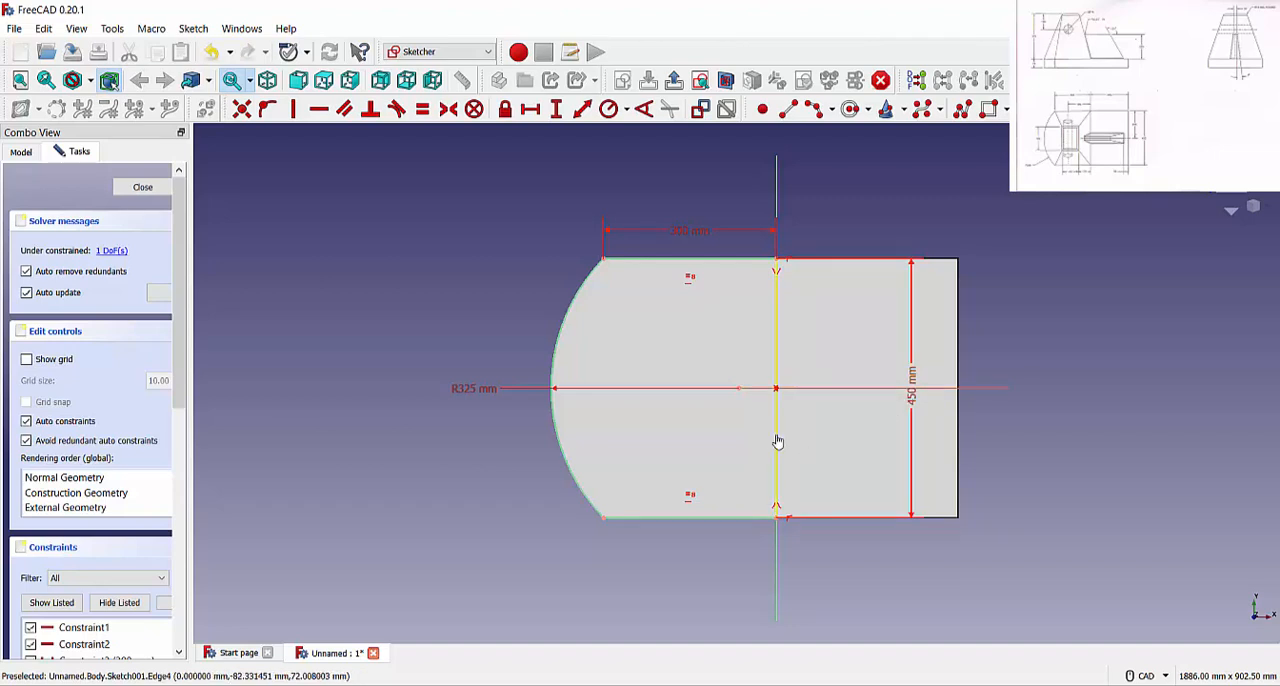
Make the new line's lower end coincident with the lower edge's right endpoint and close the sketch
scroll(784, 535, "down", 5)
scroll(784, 535, "up", 5)
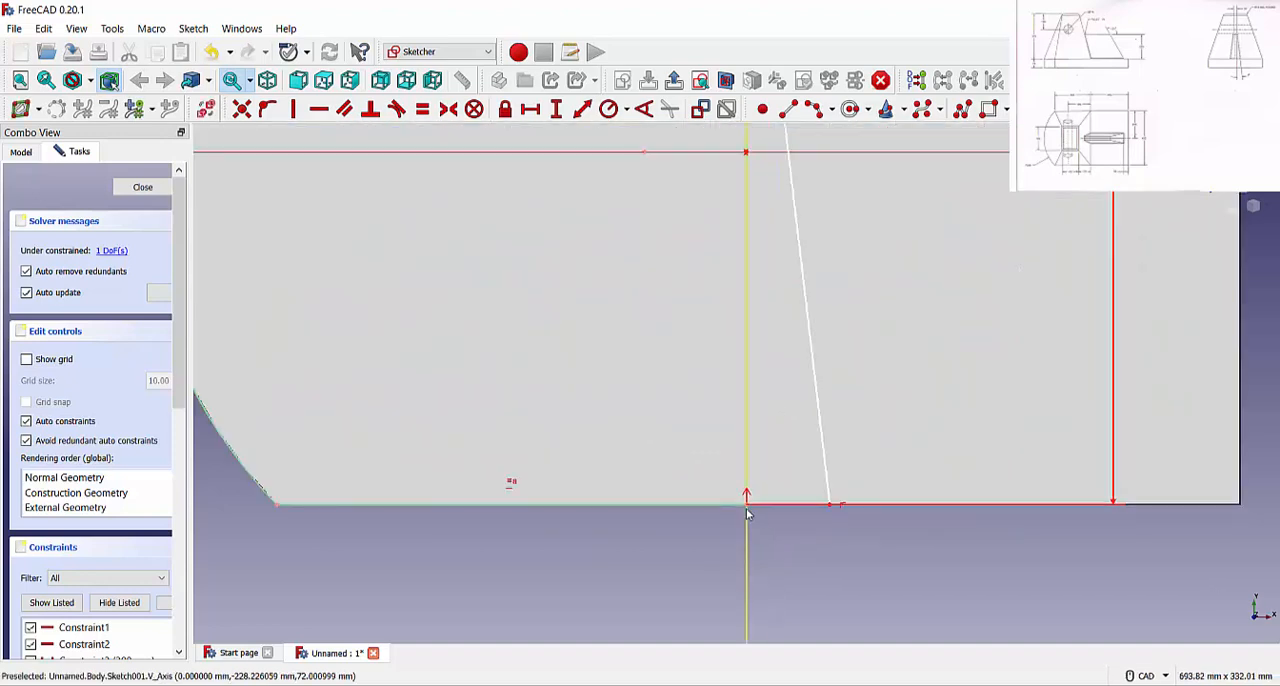
left_click(830, 508)
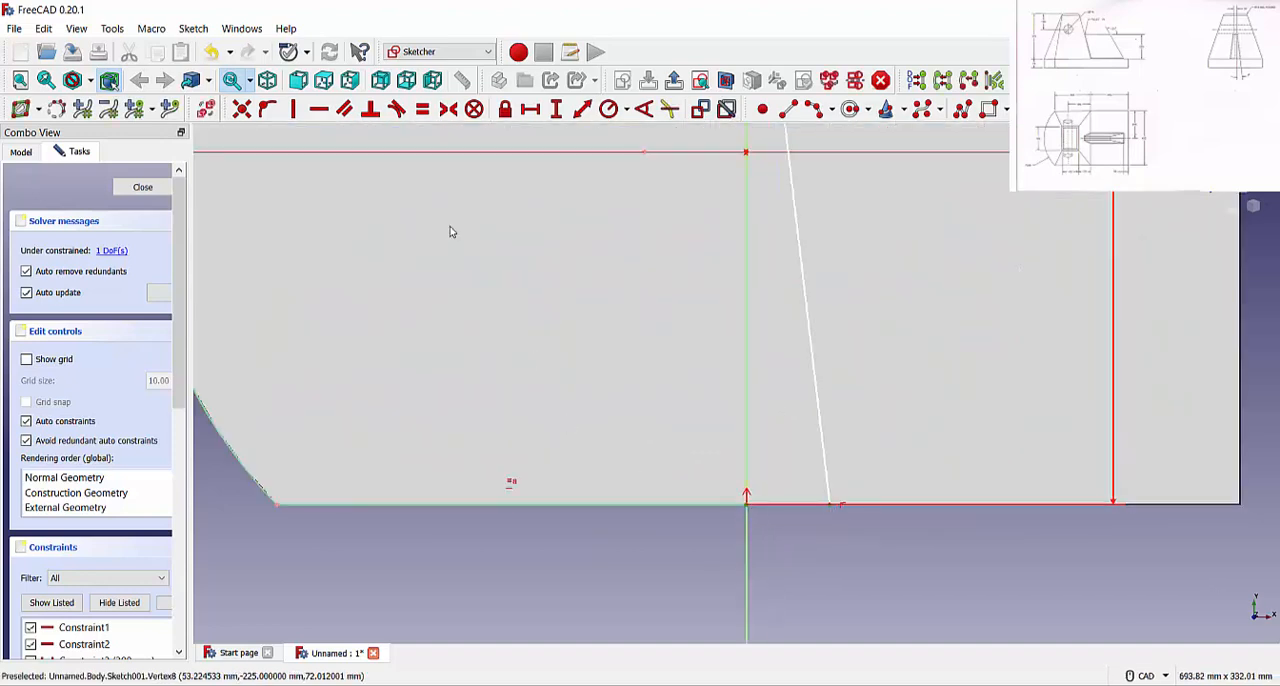
left_click(244, 112)
scroll(639, 390, "down", 5)
scroll(640, 389, "down", 4)
right_click(764, 447)
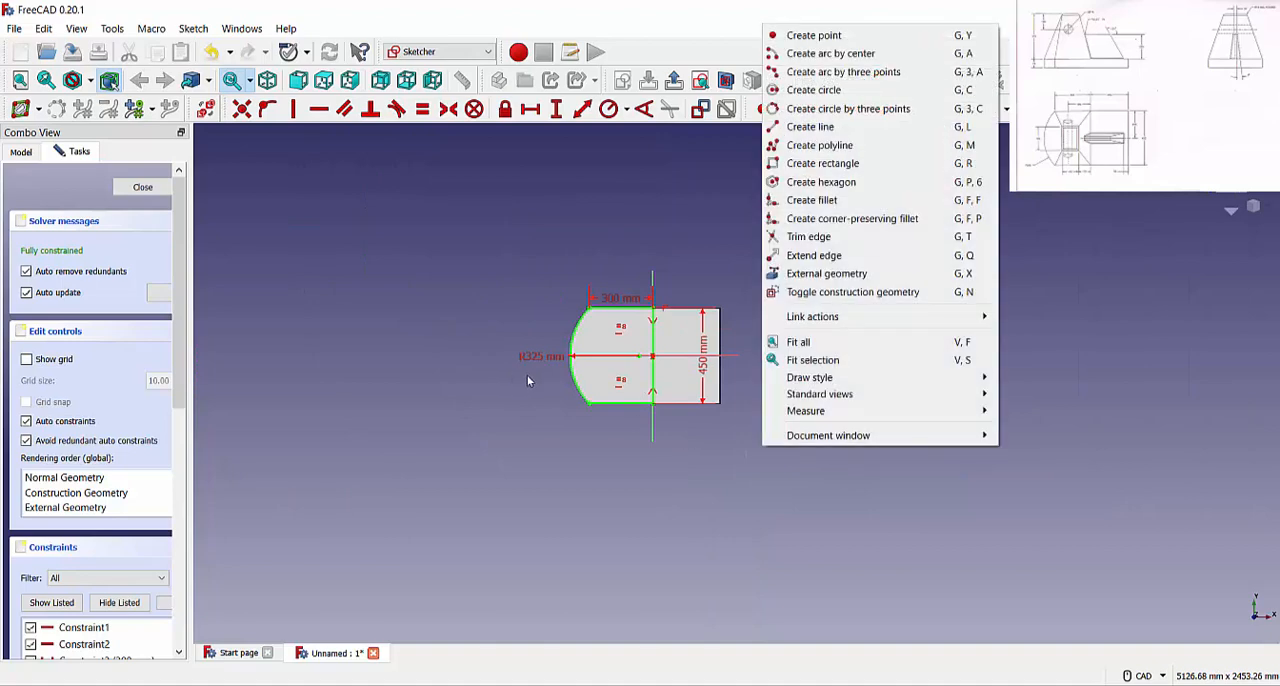
left_click(520, 382)
scroll(516, 386, "up", 3)
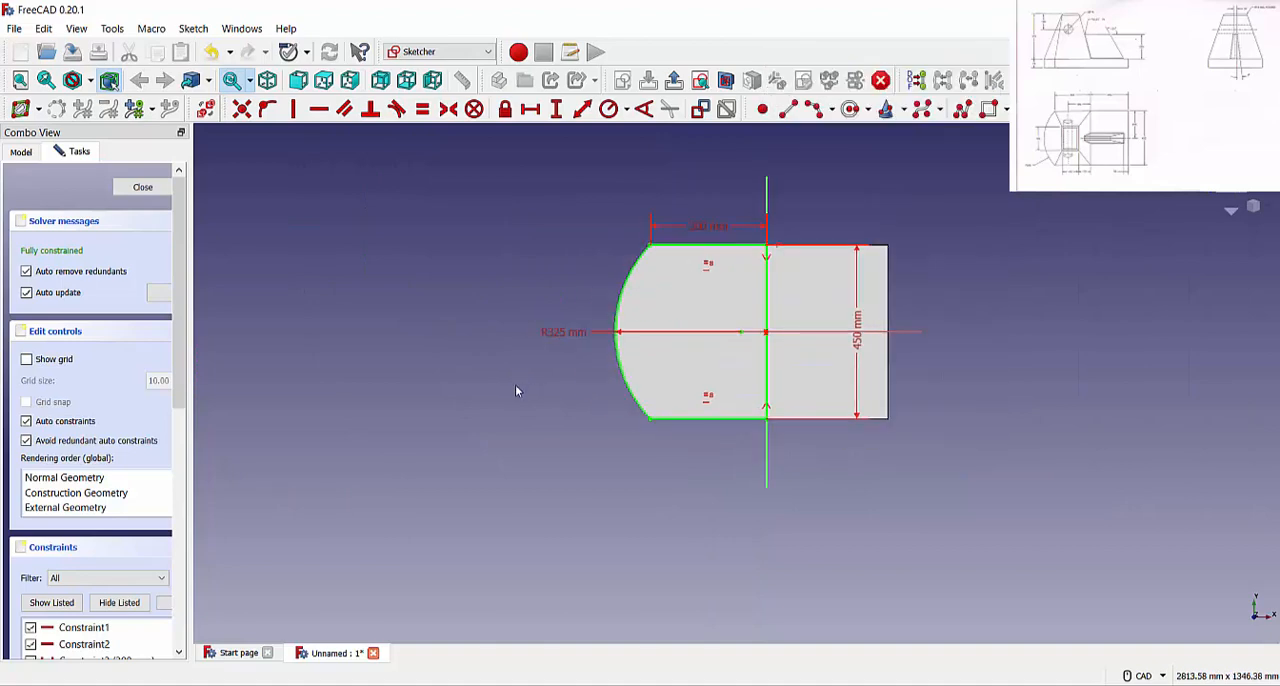
left_click(143, 187)
left_click(307, 416)
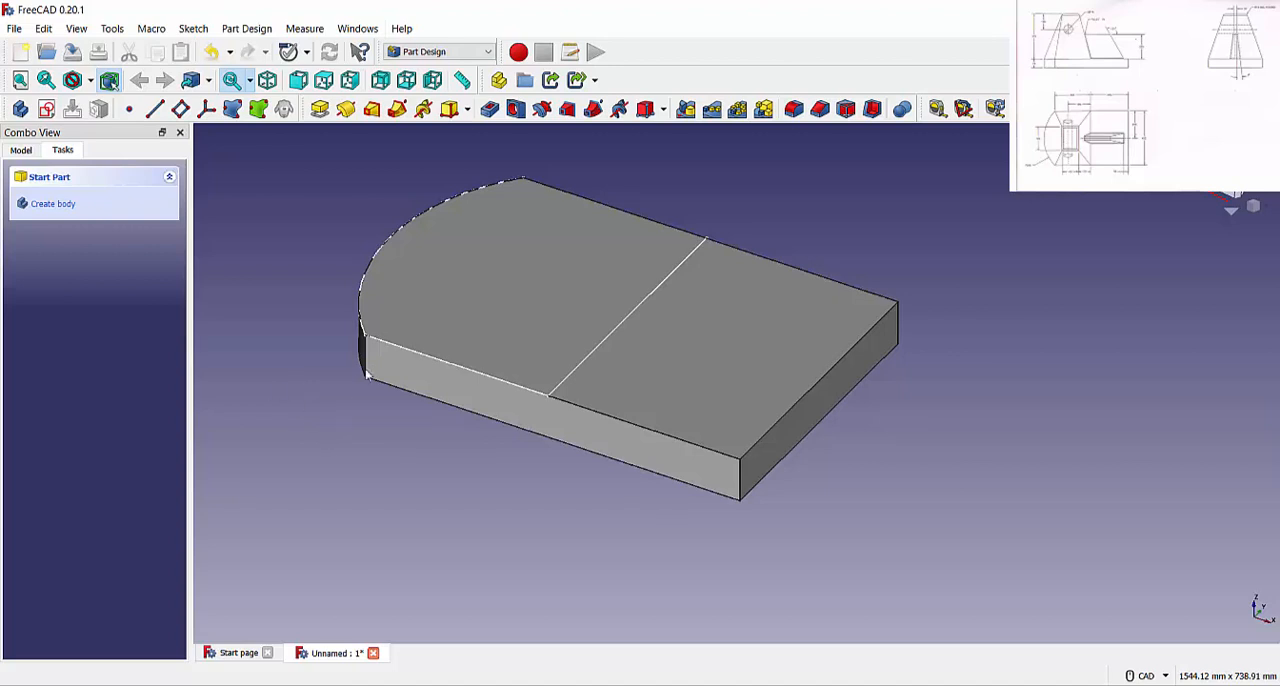
Create a datum plane attached to the base's top face with a 375 mm offset in the z-direction
left_click(423, 252)
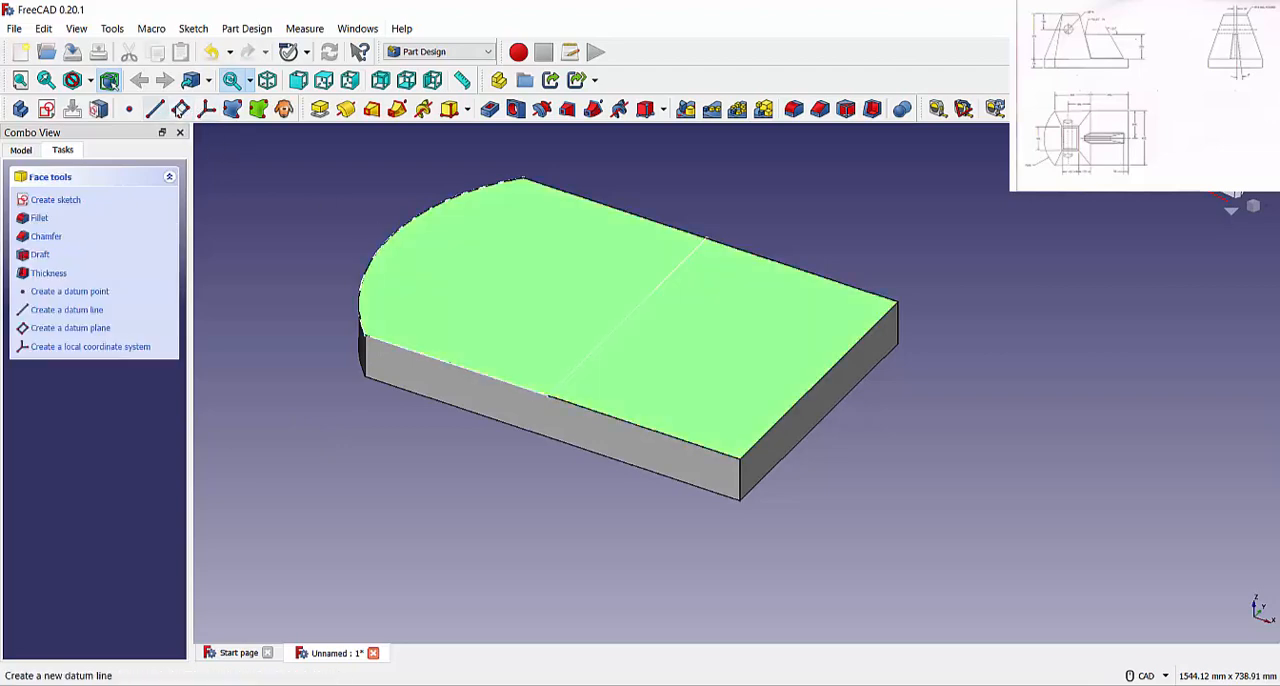
left_click(180, 109)
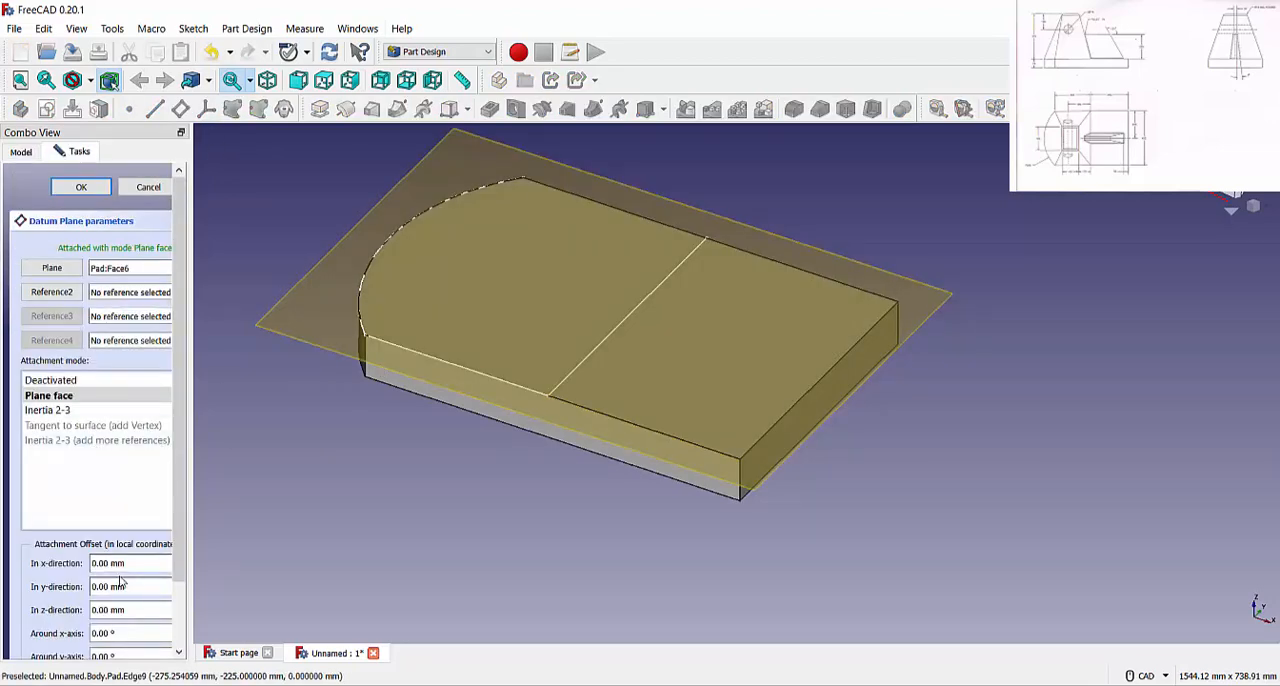
scroll(129, 612, "up", 2)
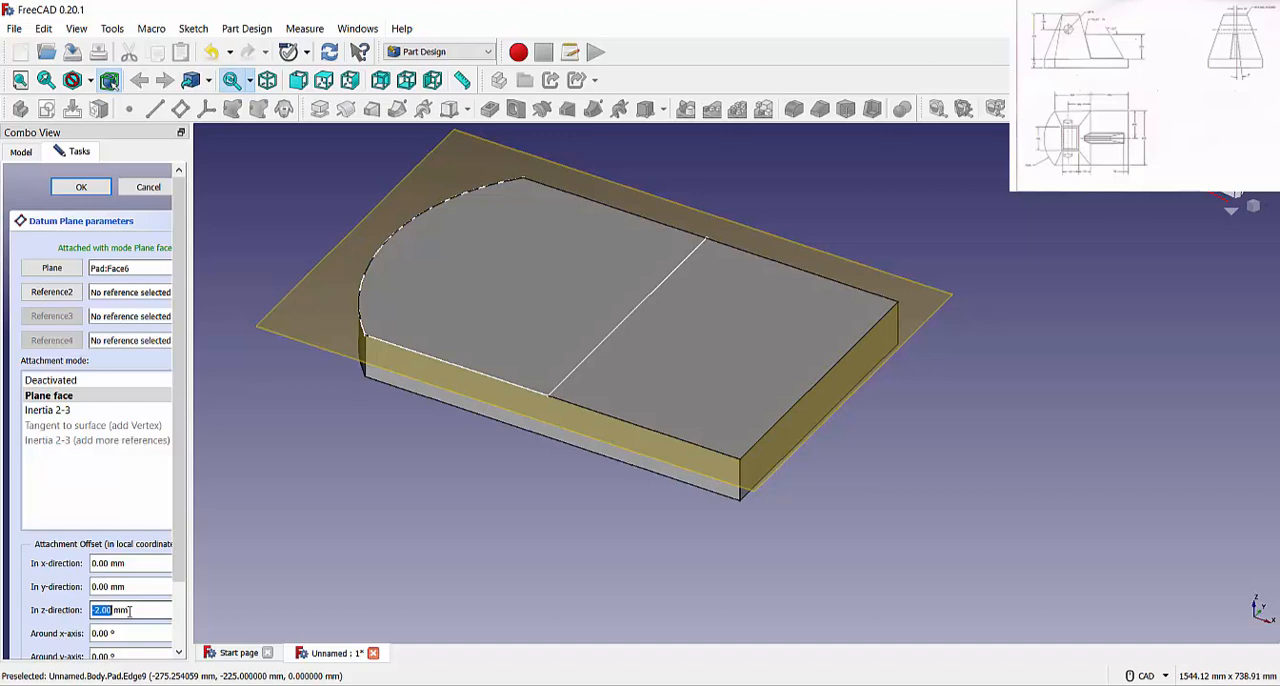
scroll(129, 611, "down", 2)
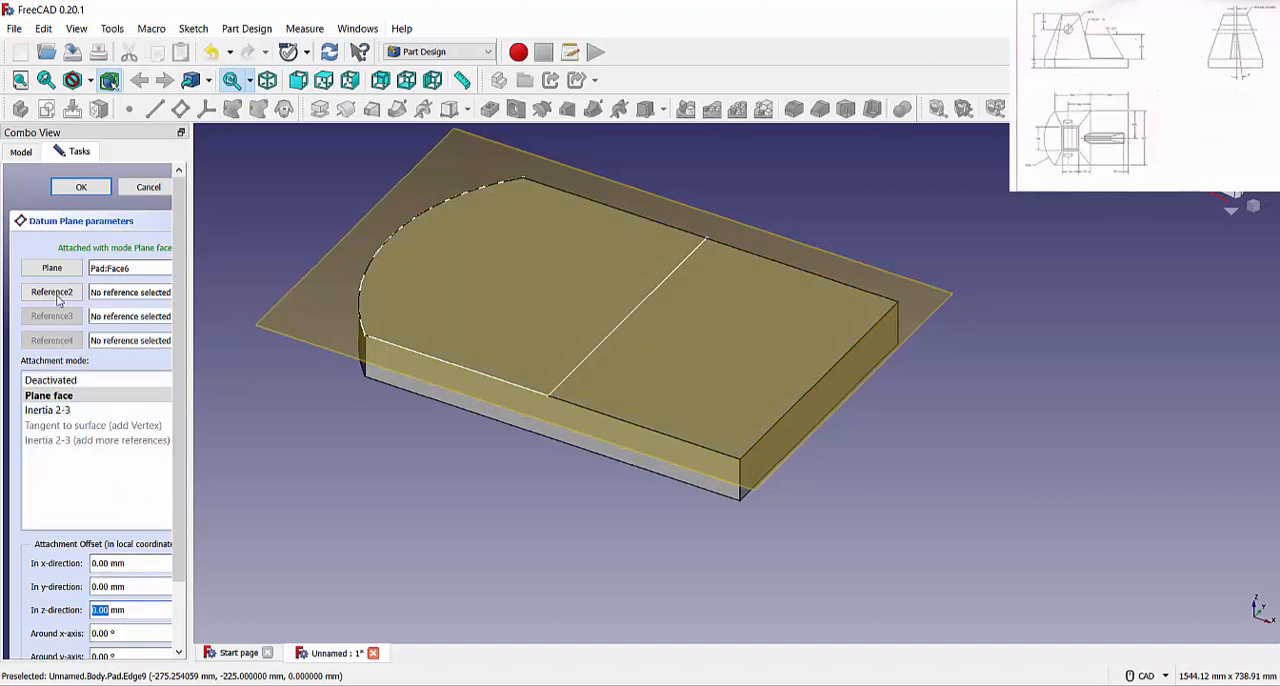
left_click(57, 298)
scroll(100, 606, "up", 1)
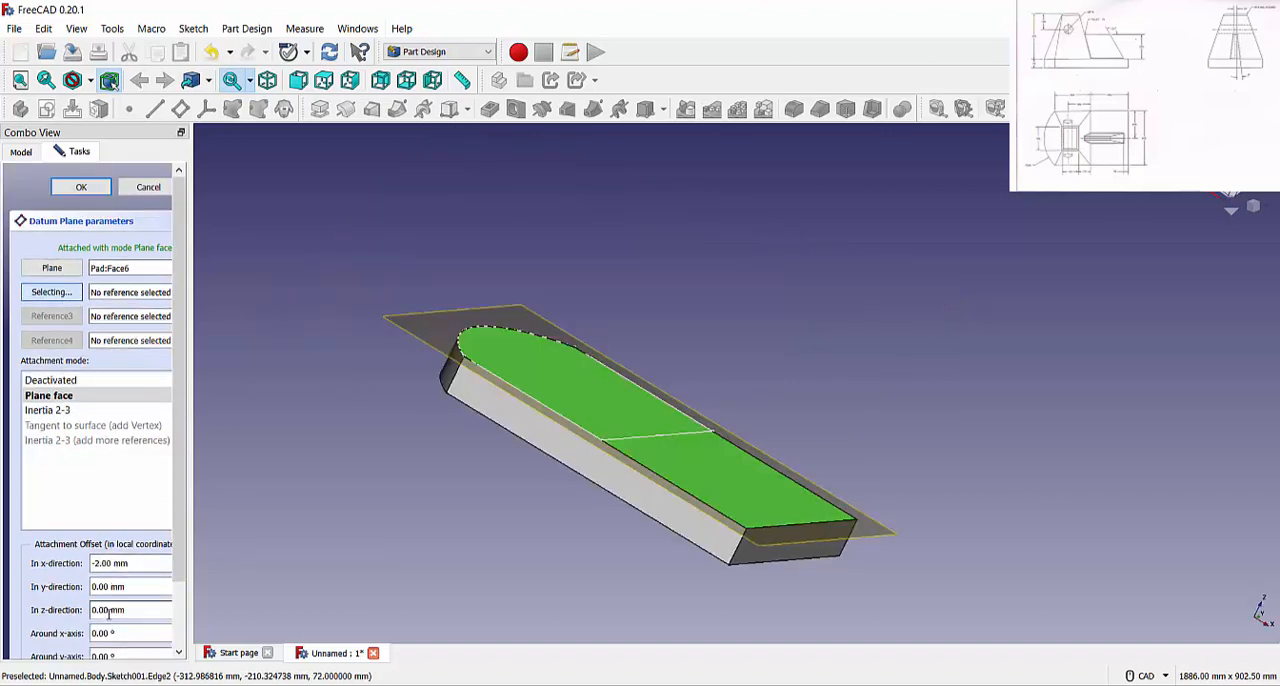
scroll(108, 614, "up", 10)
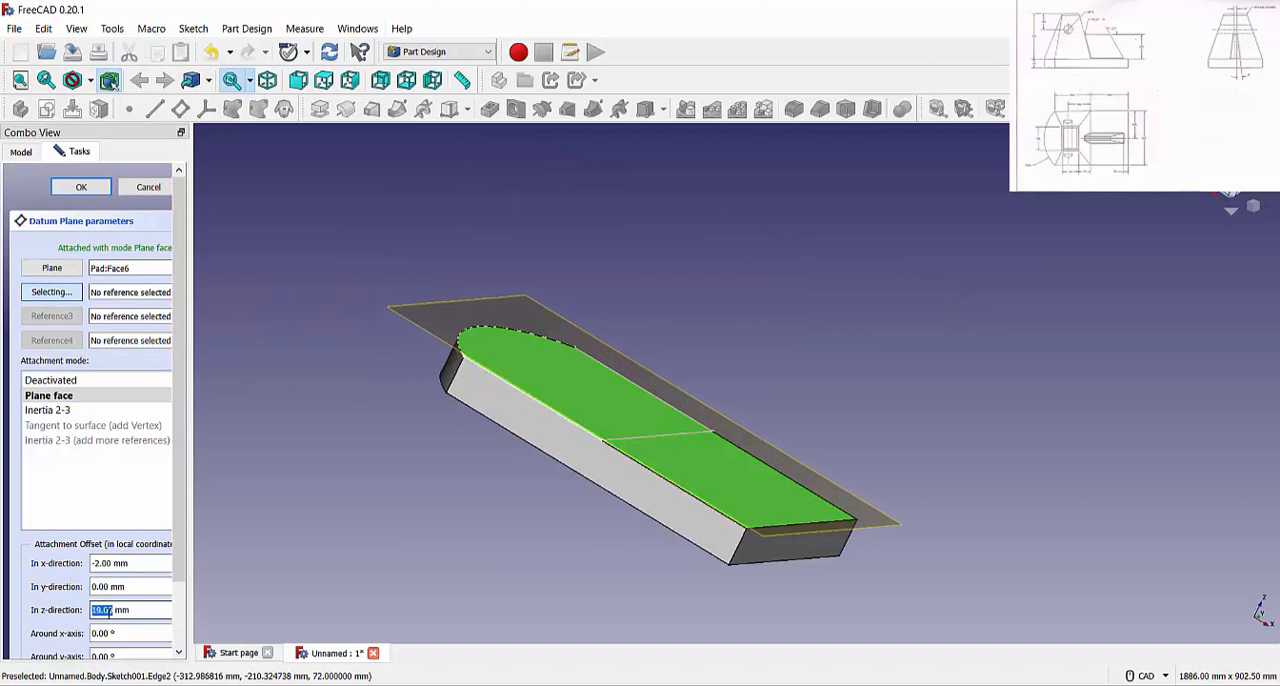
scroll(108, 613, "up", 3)
left_click_drag(132, 612, 42, 604)
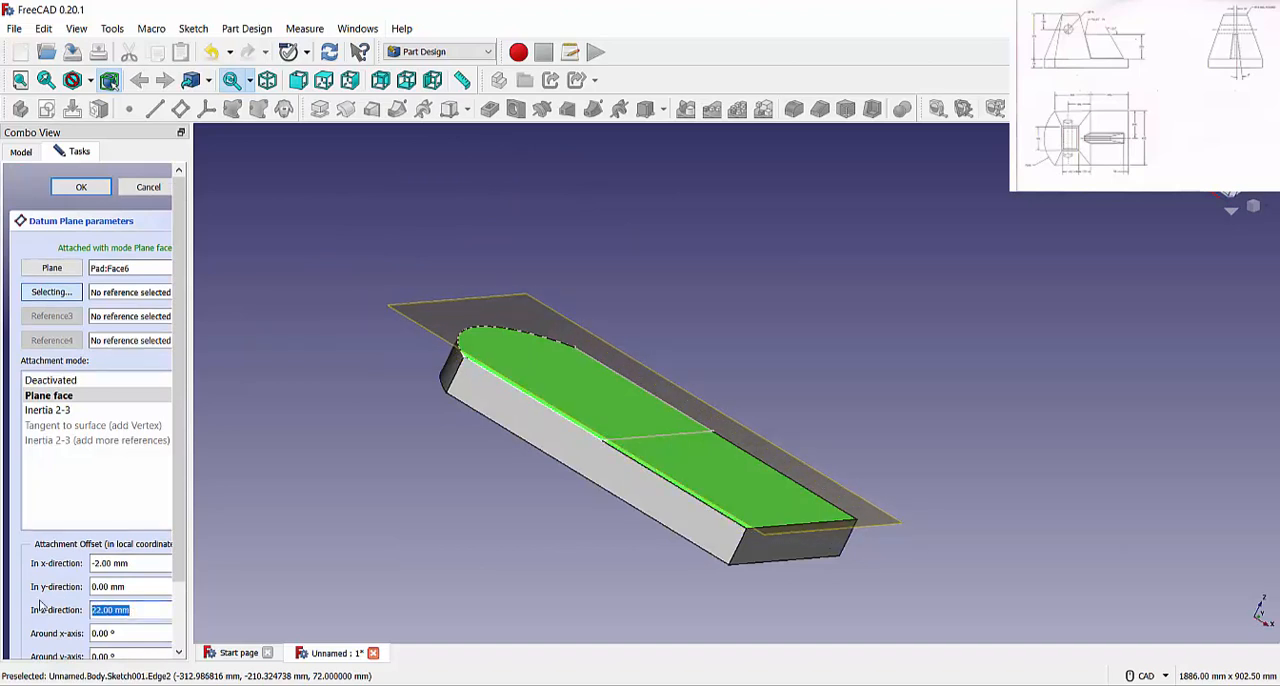
type("375")
key("Return")
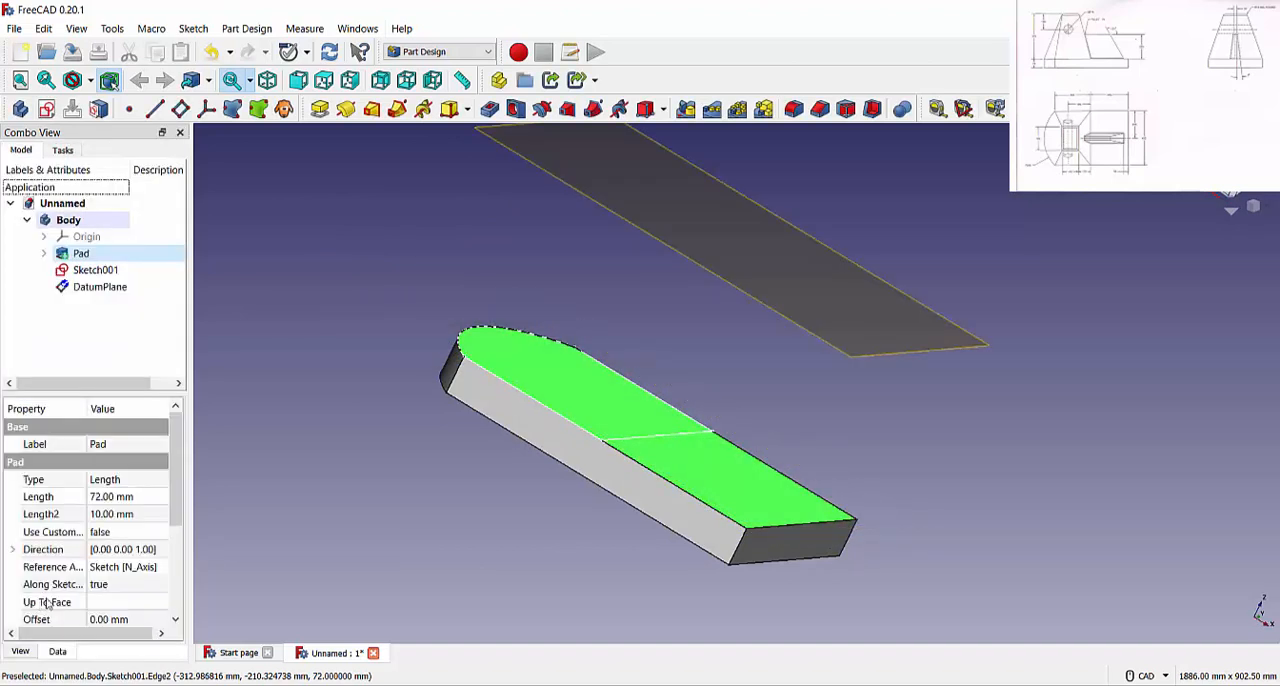
Edit the datum plane and set its offset in the x-direction to 0 mm
left_click(108, 288)
double_click(109, 290)
left_click(127, 565)
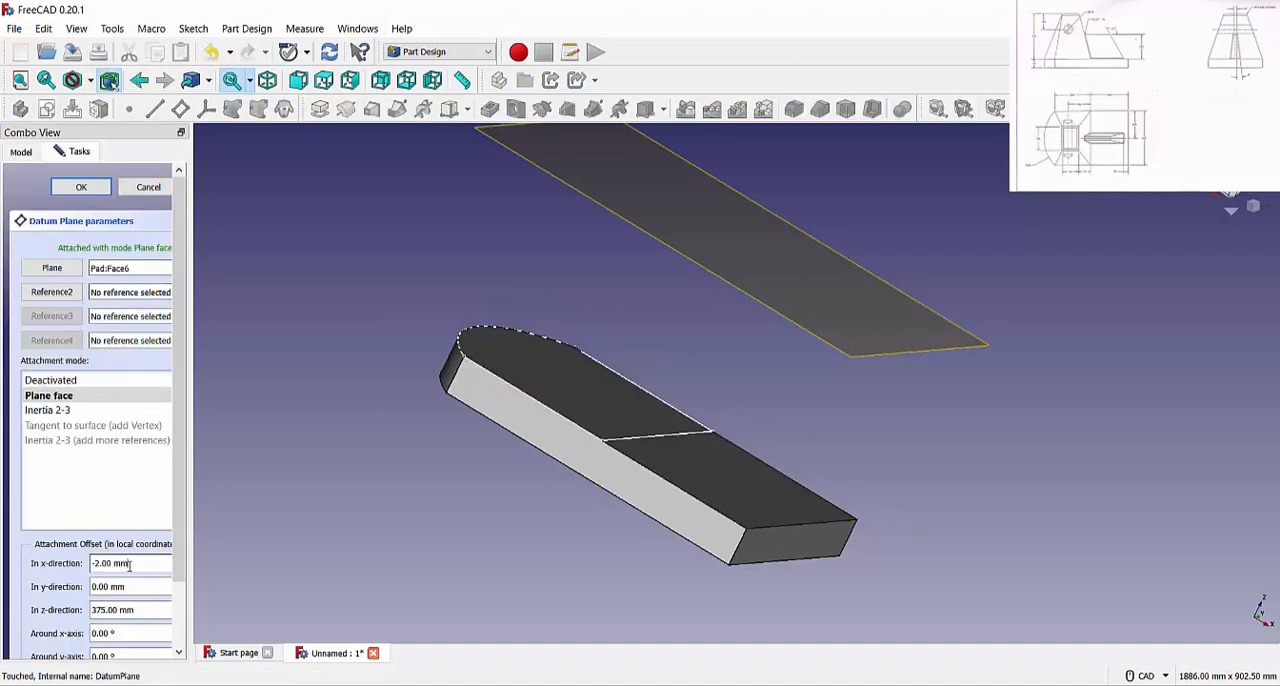
left_click_drag(128, 566, 31, 555)
type("0")
key("Return")
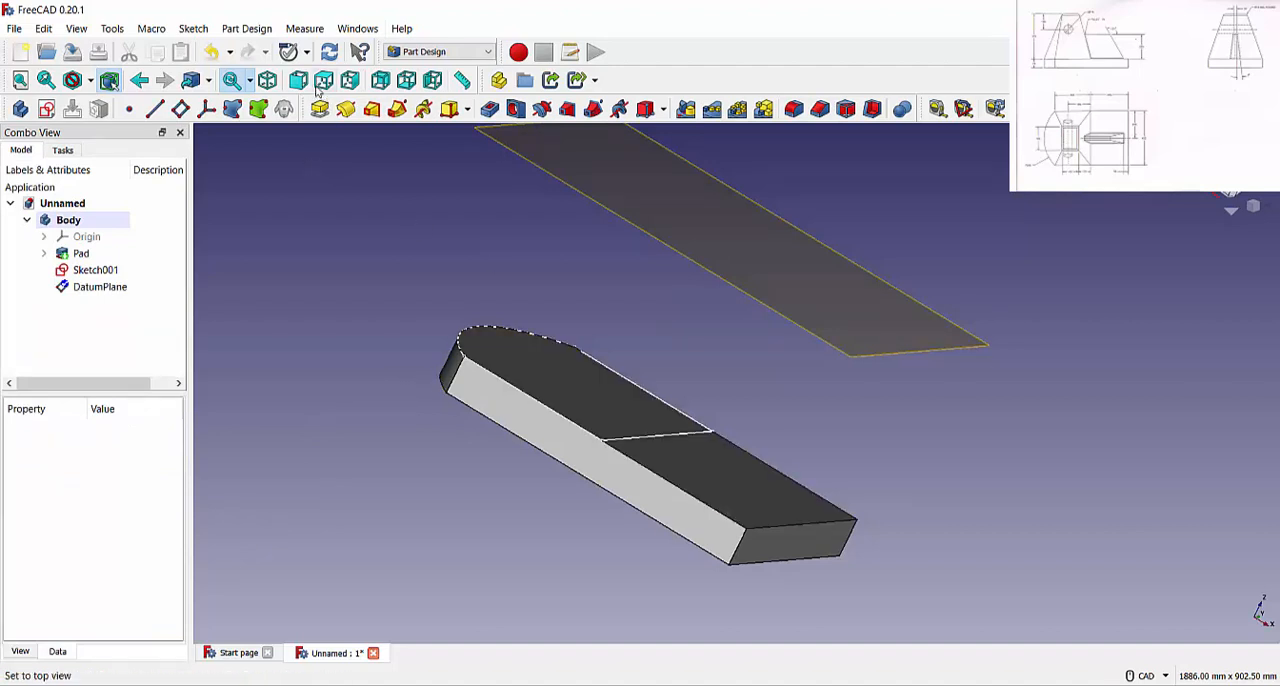
On the datum plane, sketch a rectangle about 149 mm high across the horizontal axis, between the rounded end and the vertical axis
key("0")
left_click(505, 245)
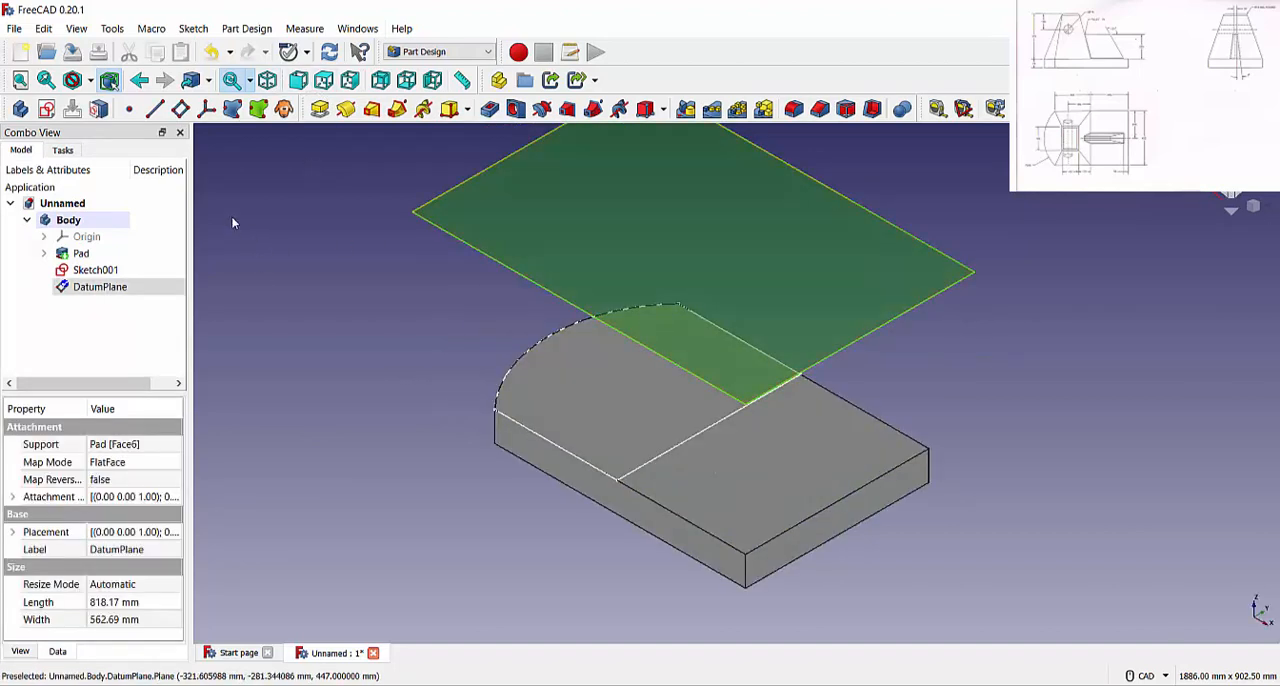
left_click(62, 150)
left_click(70, 201)
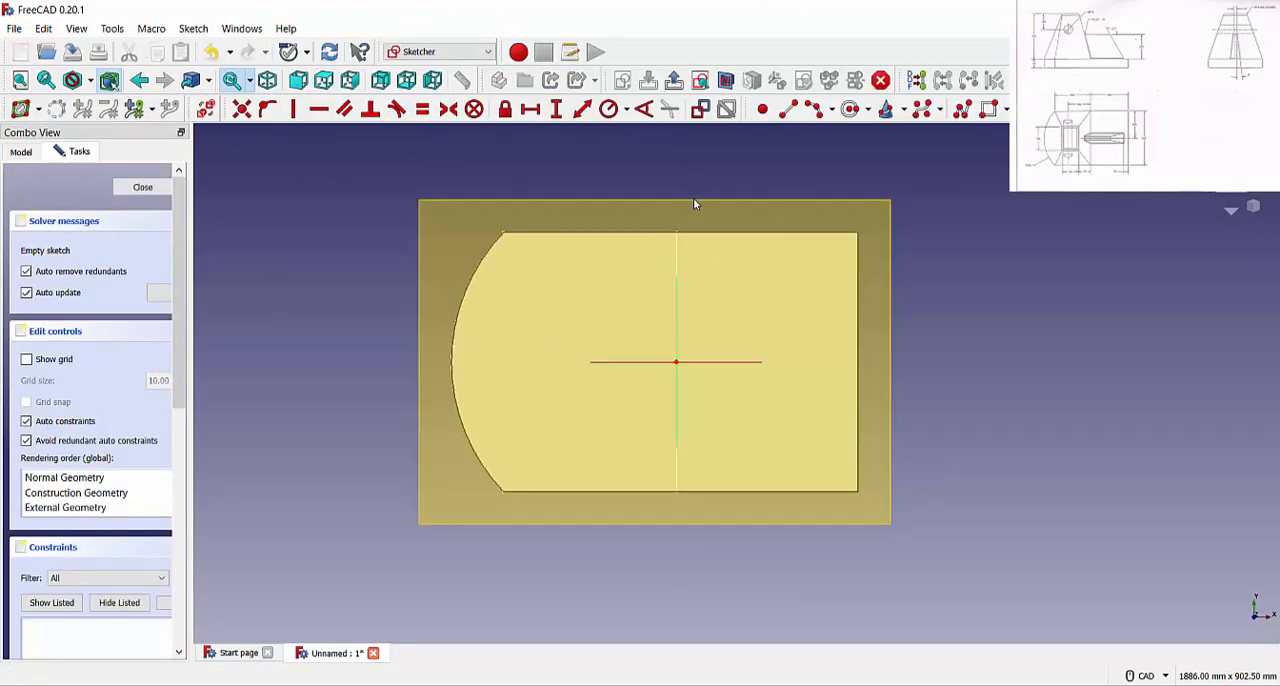
left_click(989, 108)
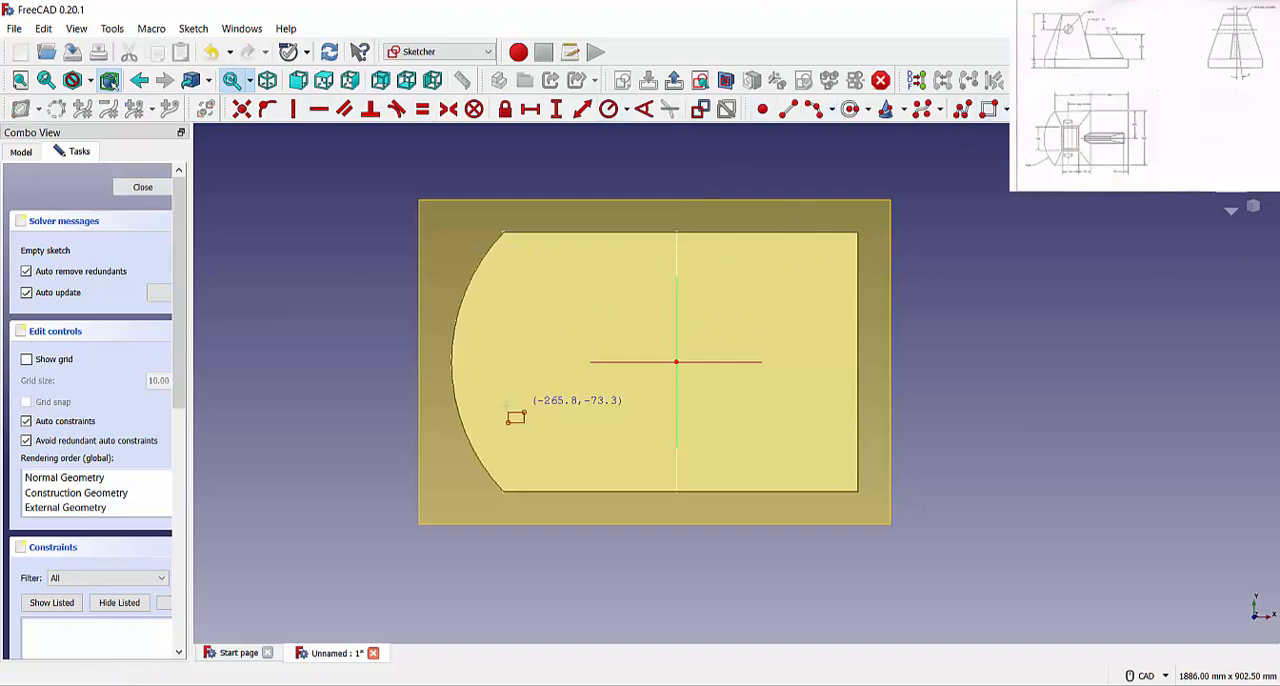
left_click(518, 319)
left_click(637, 404)
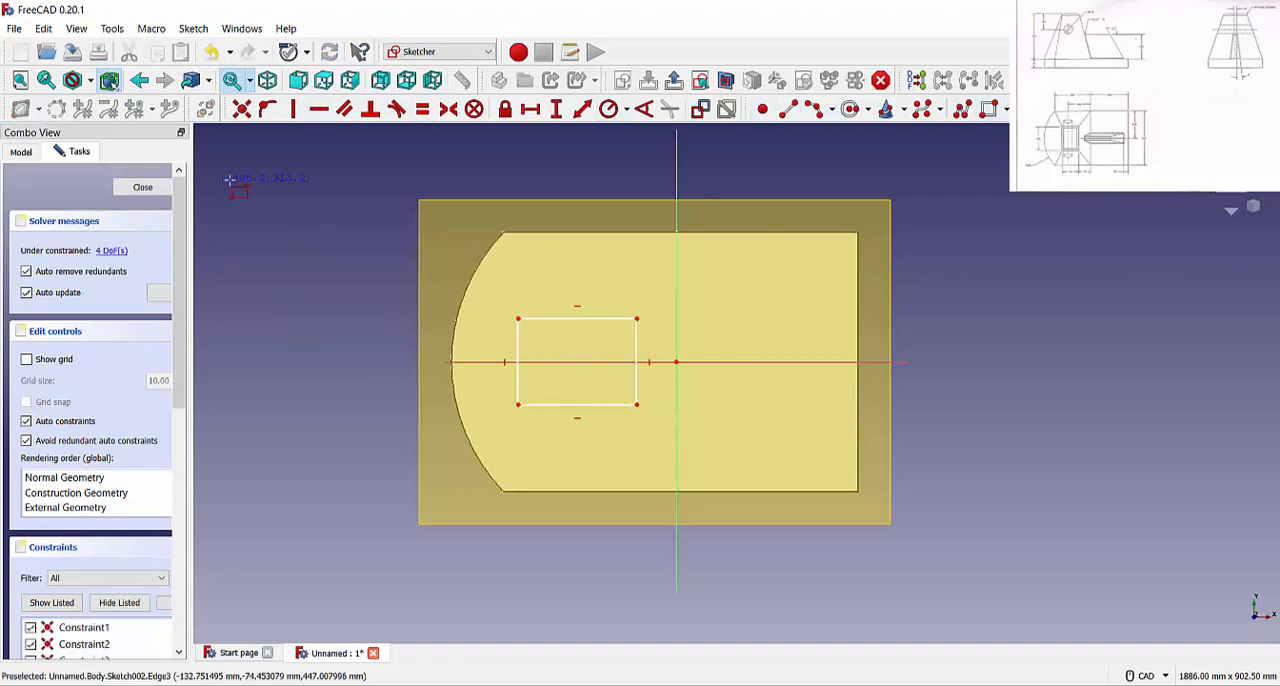
right_click(230, 180)
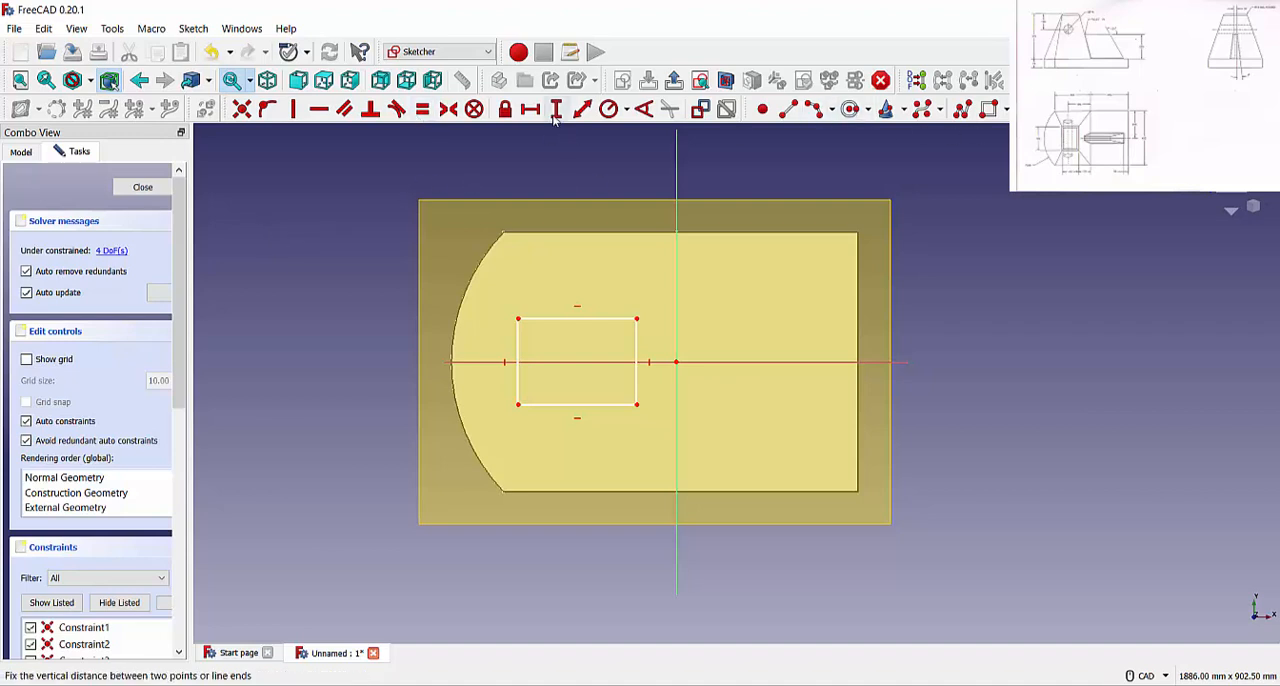
Set the rectangle's height to 193 mm and make its two right corners symmetric about the horizontal axis
left_click(521, 340)
type("193")
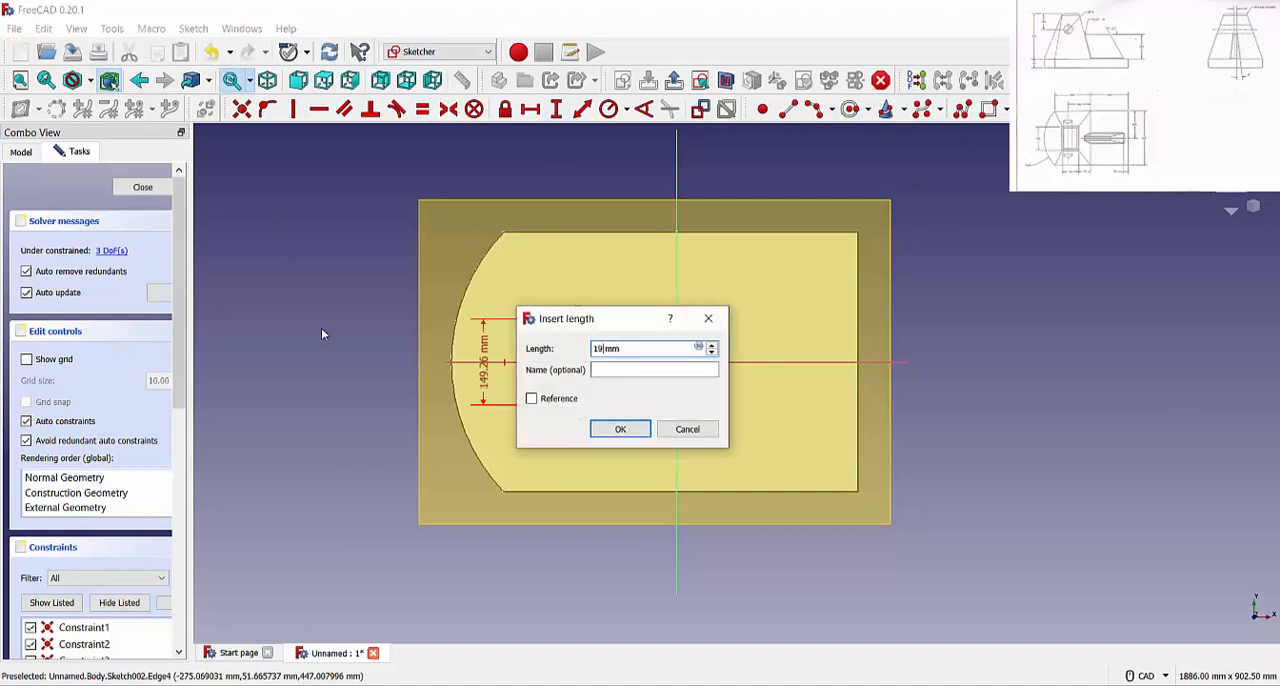
key("Return")
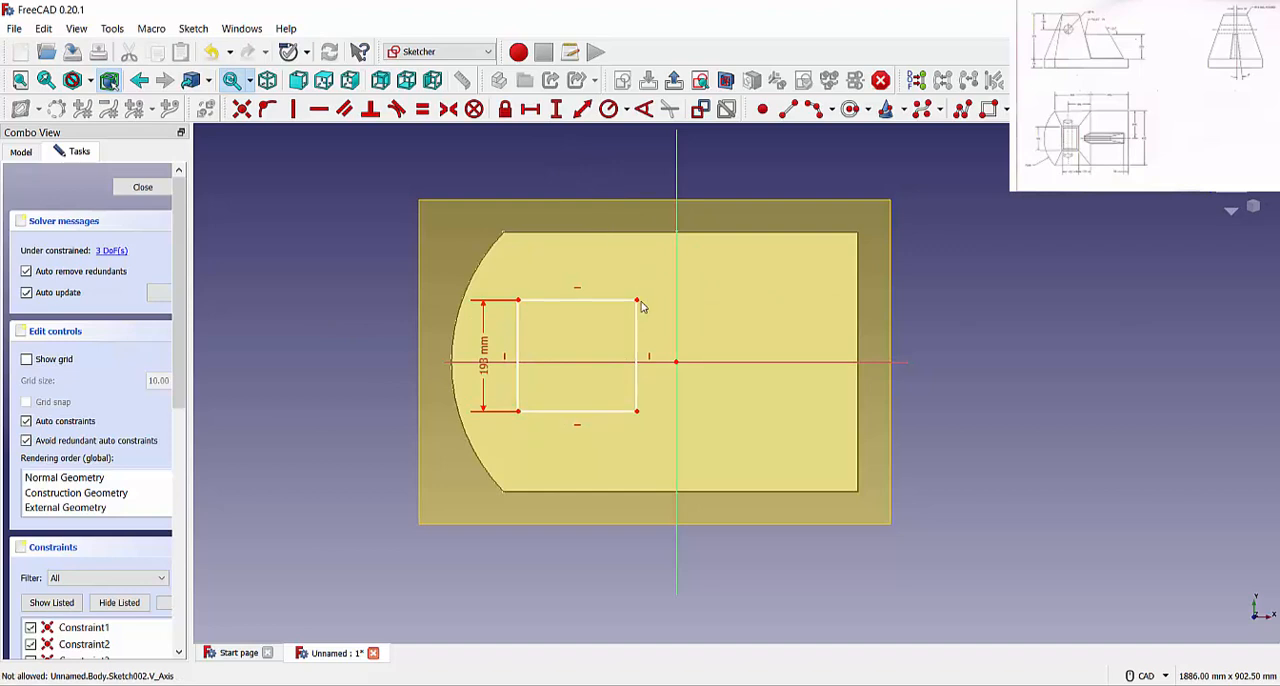
left_click(637, 380)
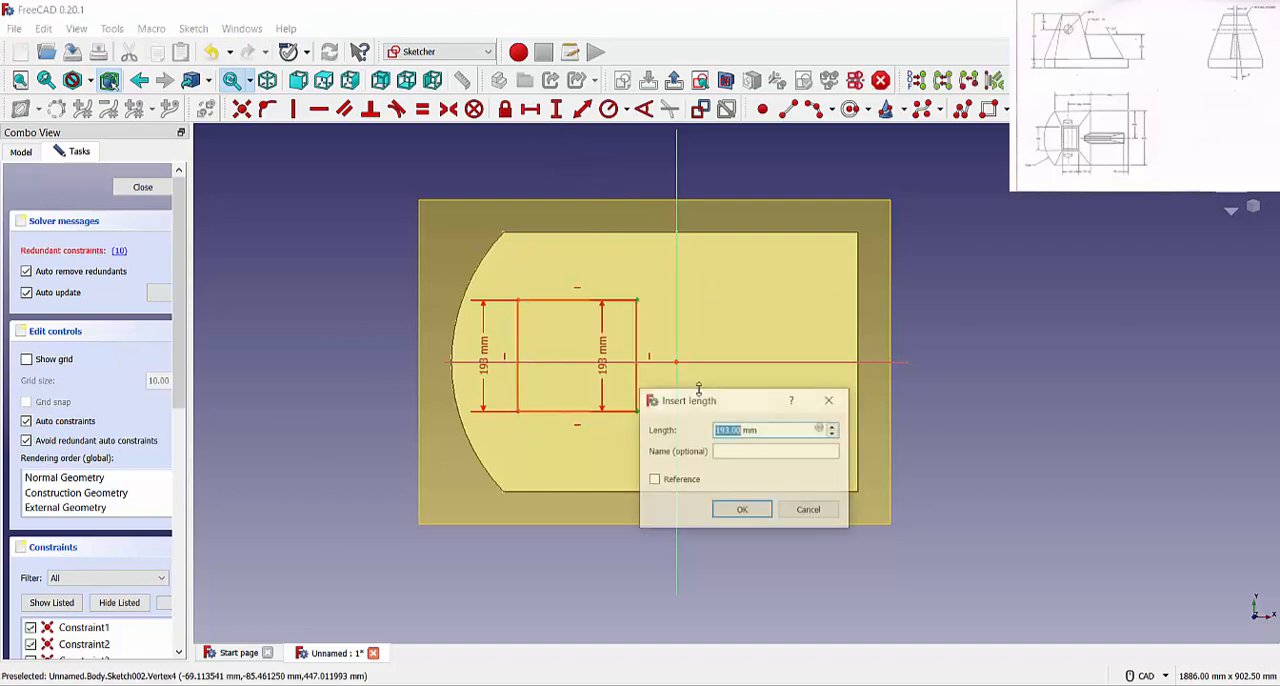
left_click(838, 404)
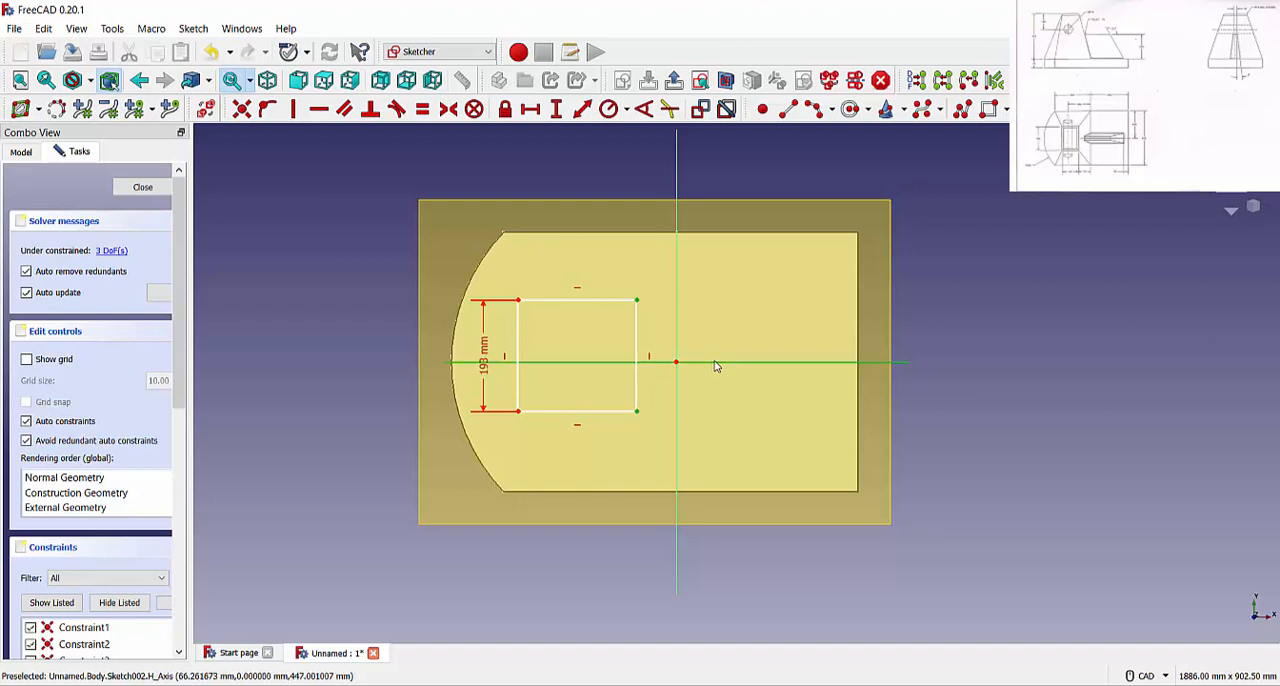
left_click(448, 108)
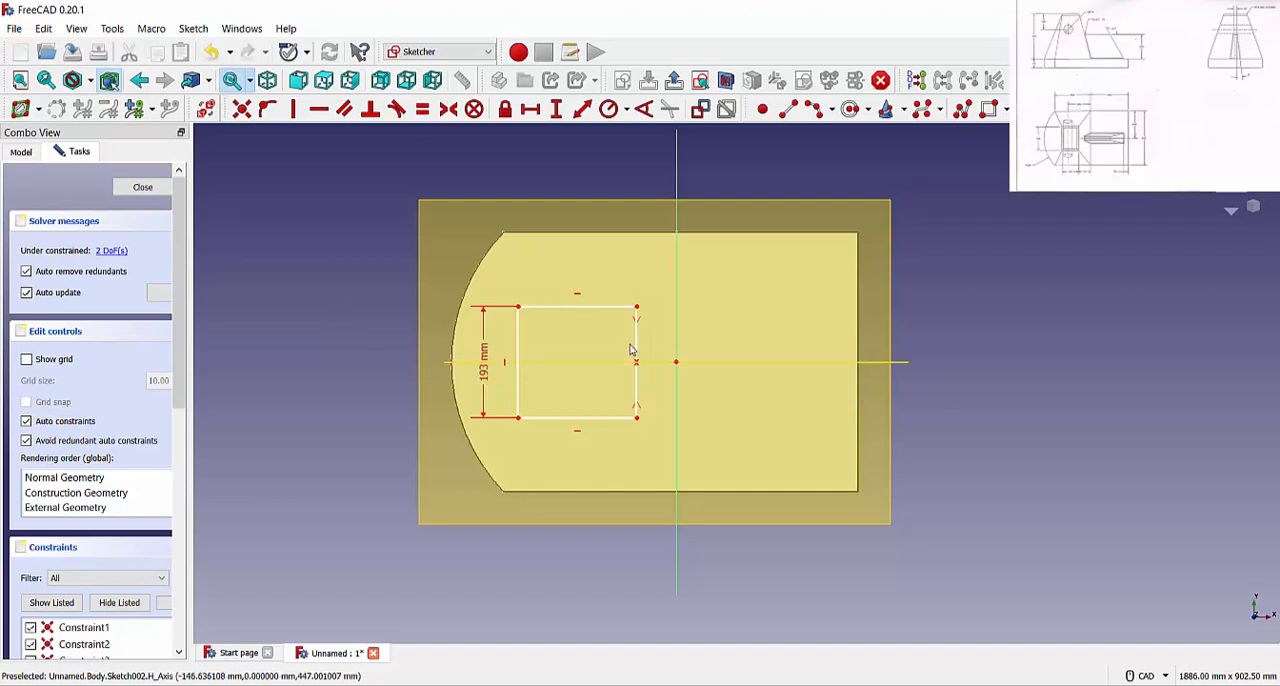
Constrain the rectangle's upper edge to a horizontal length of 140 mm
left_click(544, 114)
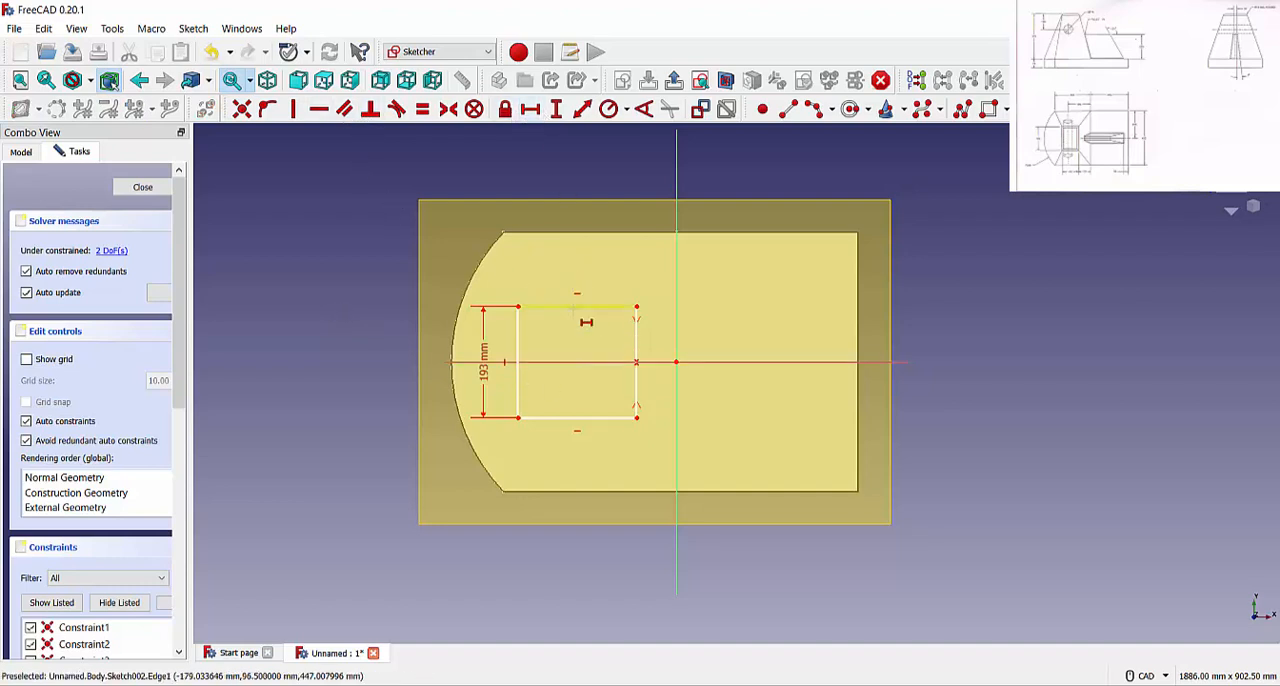
left_click(579, 306)
type("140")
key("Return")
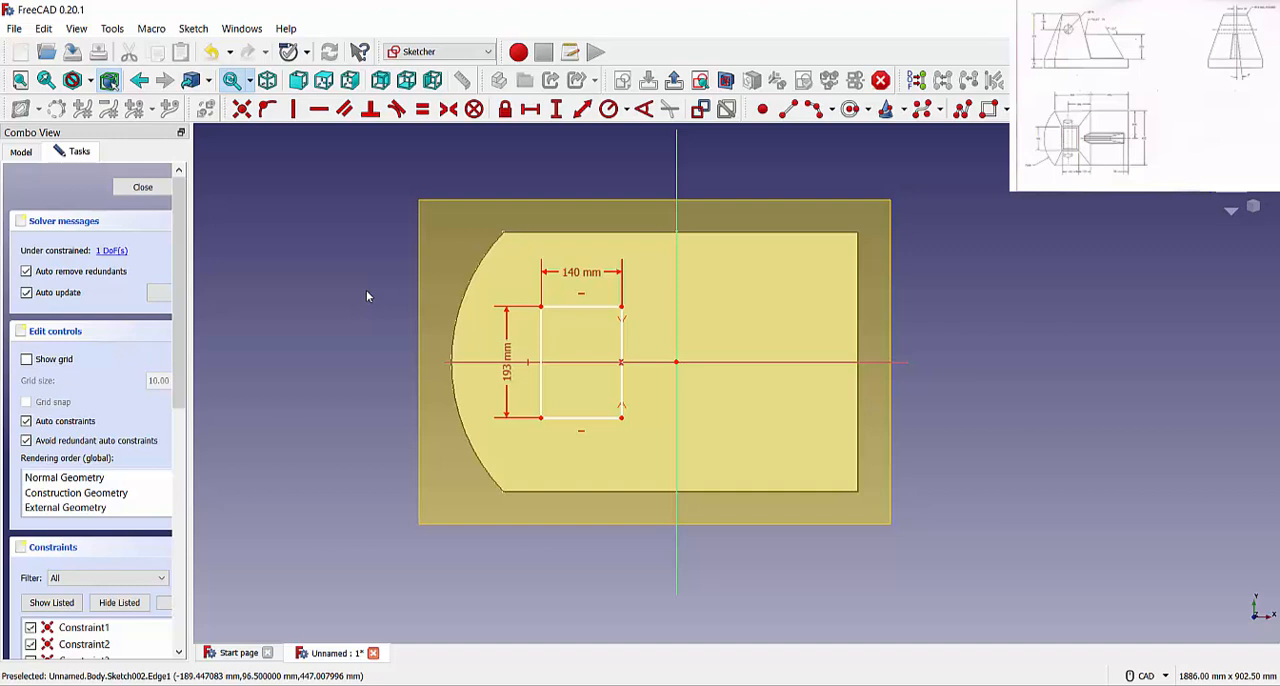
Constrain the rectangle's lower right corner to a horizontal distance of 100 mm from the origin and close the sketch
left_click(530, 109)
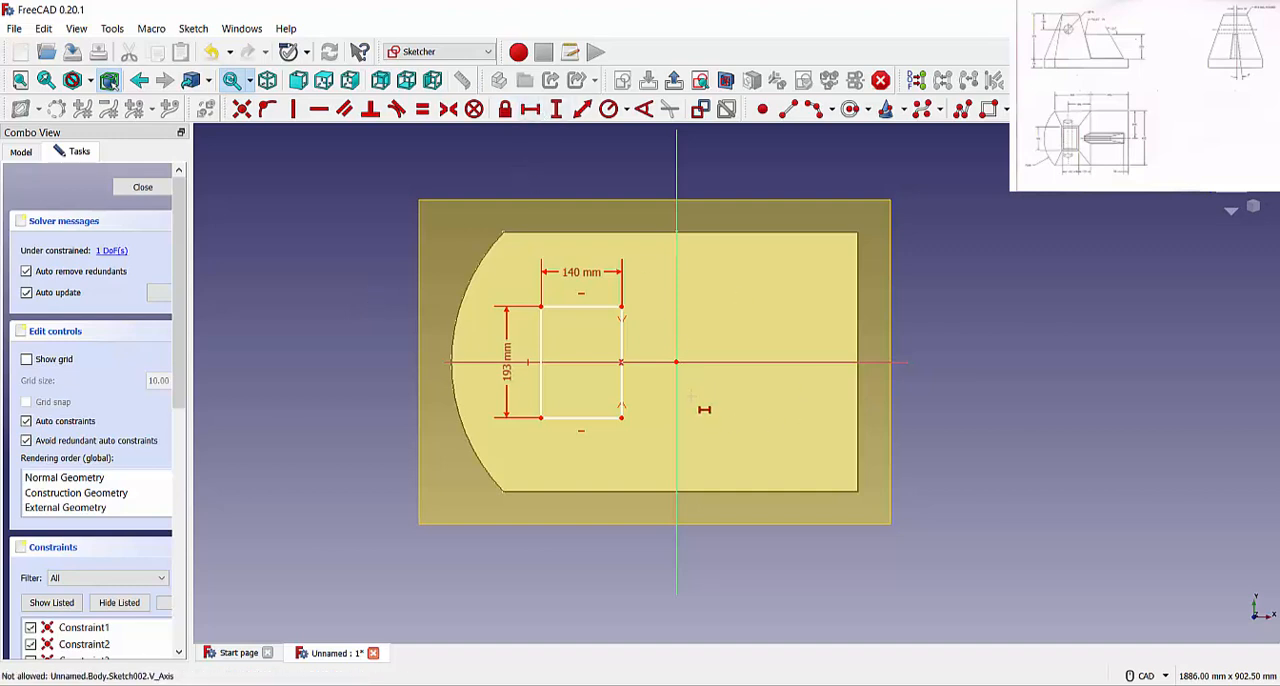
left_click(676, 361)
left_click(622, 417)
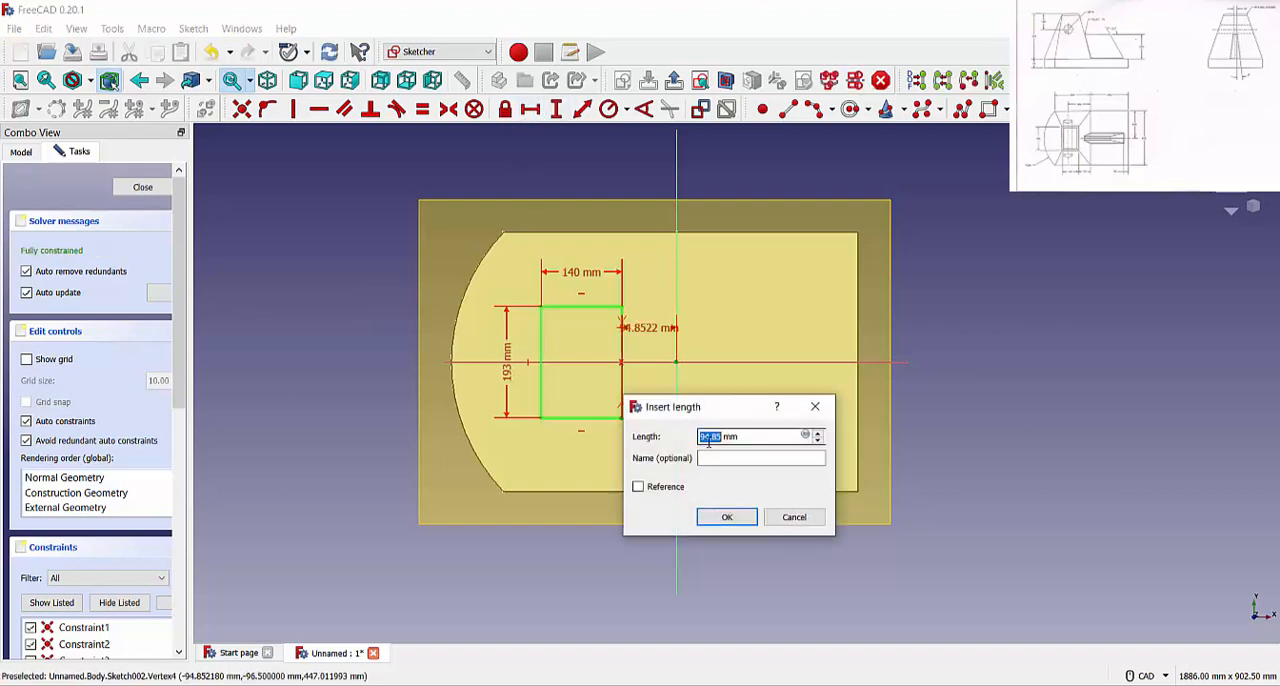
type("100")
key("Return")
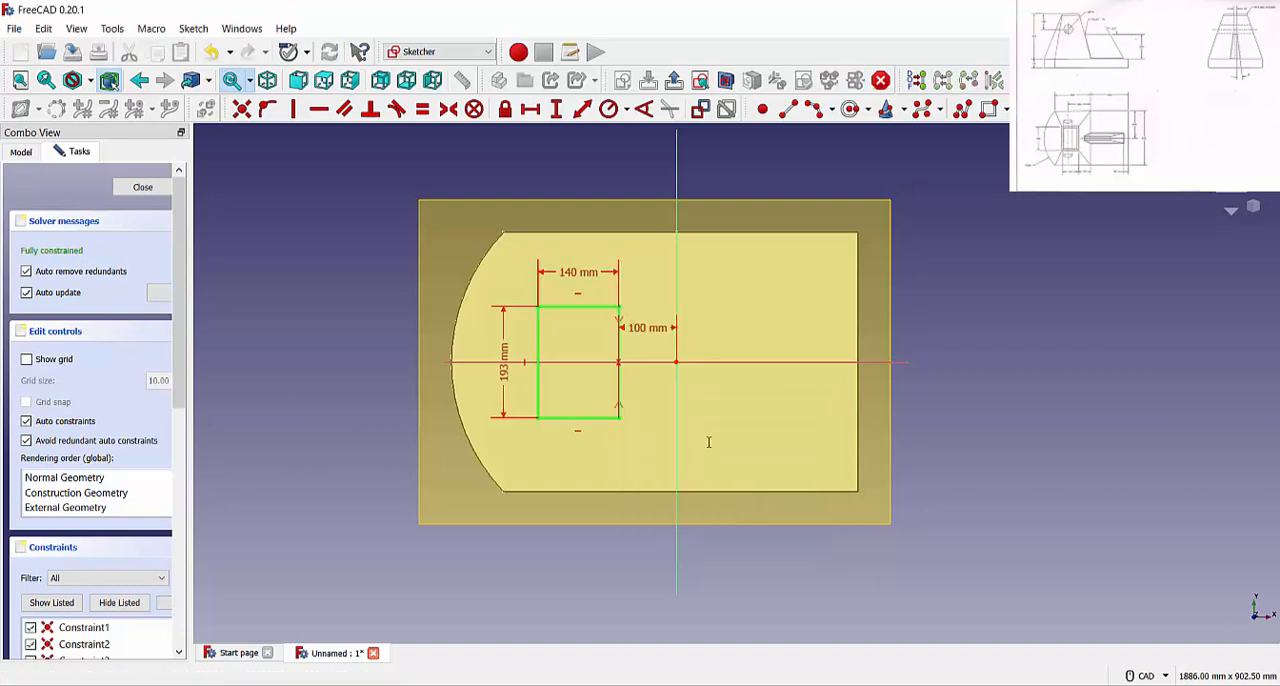
left_click(143, 188)
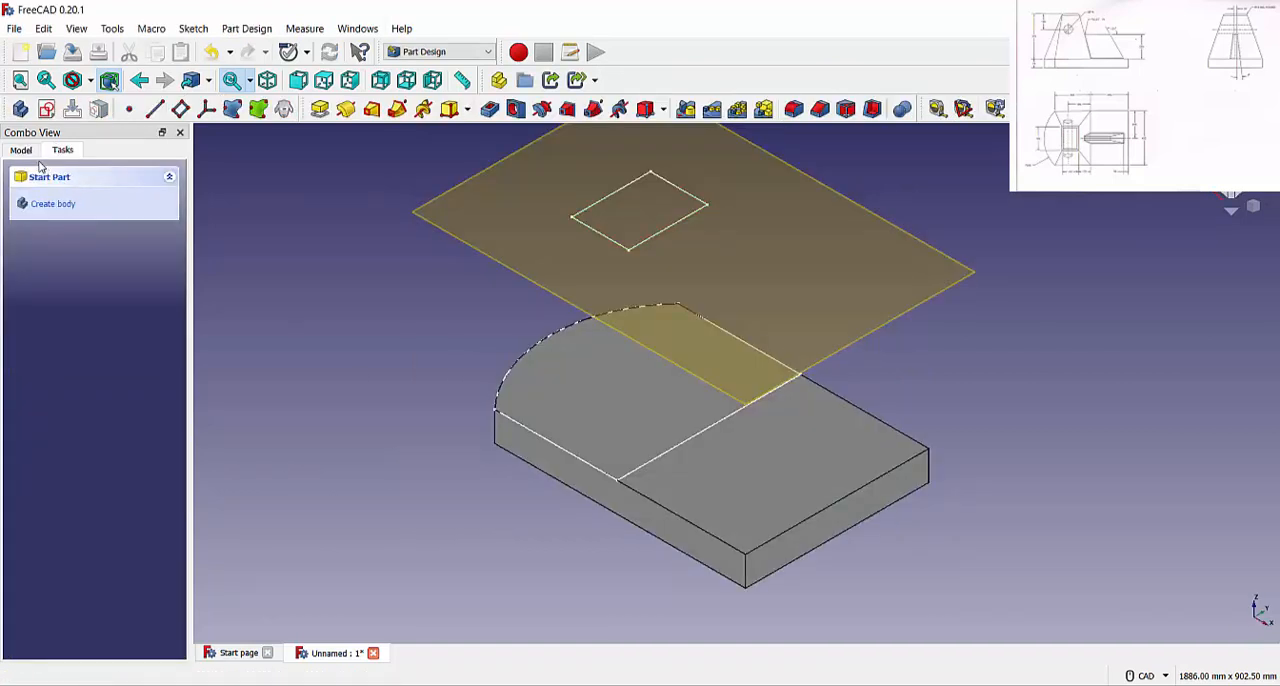
Create an additive loft from the round-ended profile on the base's top face to the rectangle on the datum plane
left_click(372, 108)
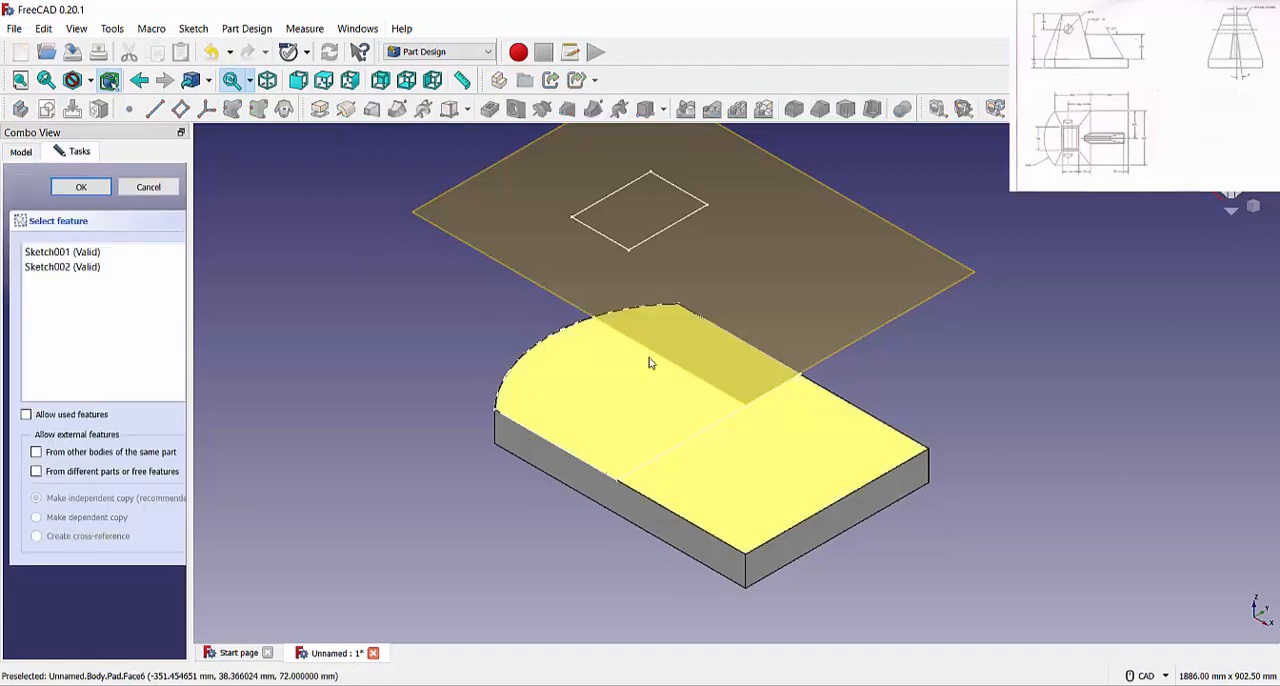
left_click(670, 457)
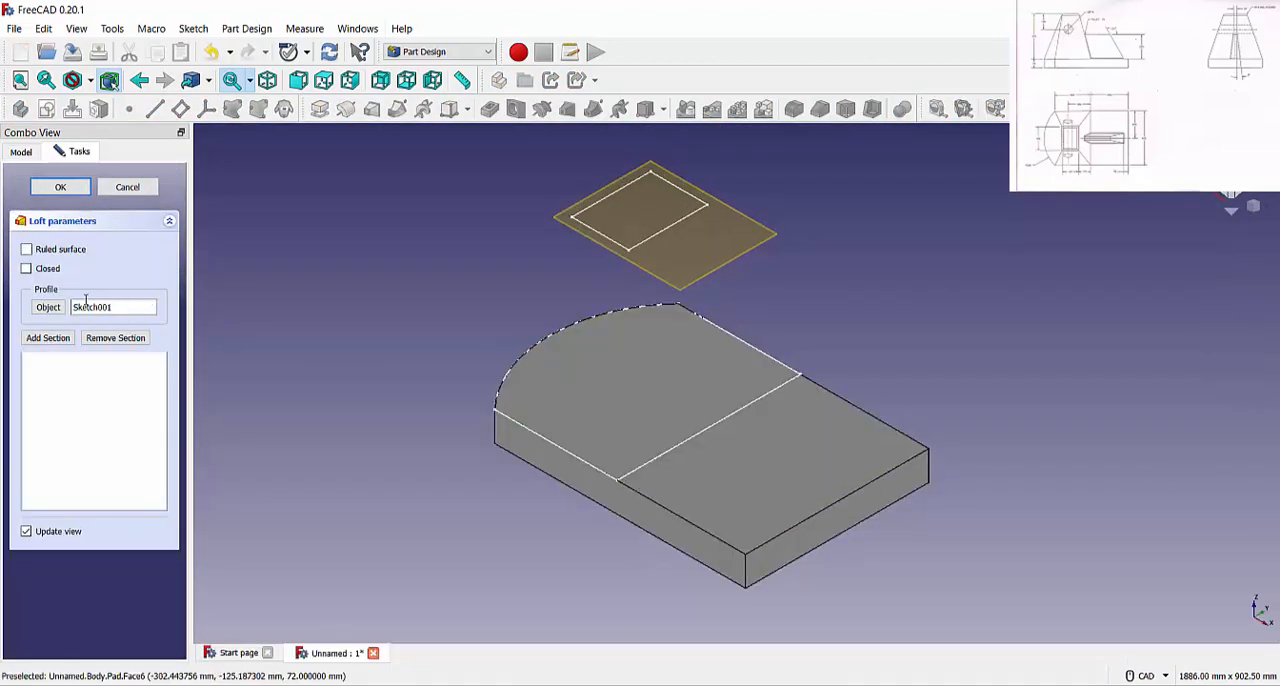
left_click(48, 338)
left_click(680, 220)
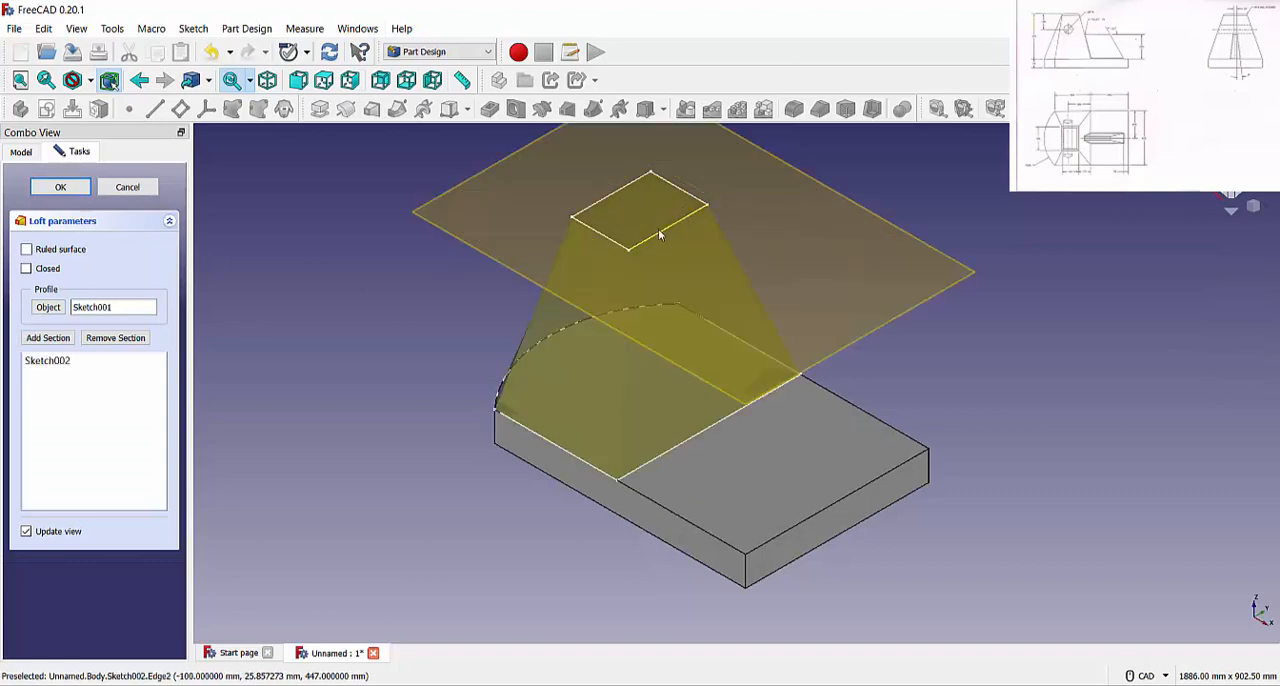
left_click(60, 188)
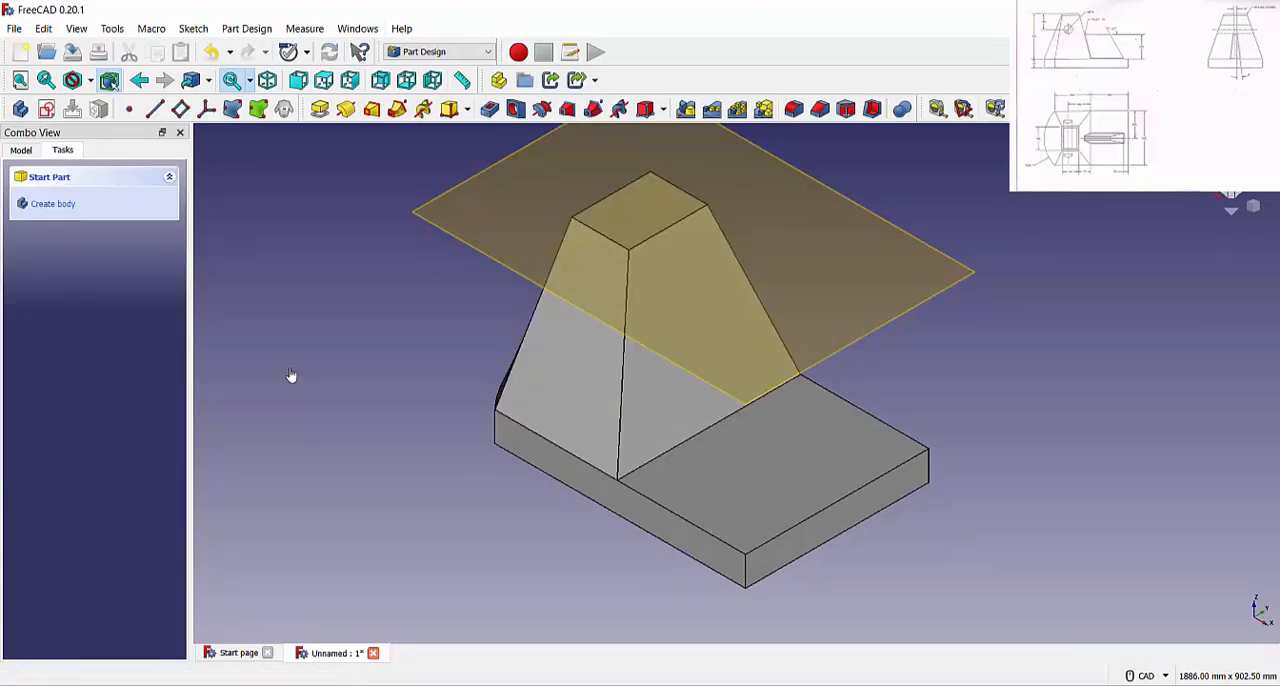
Create a new sketch on the body's XZ plane
mouse_move(405, 364)
middle_mouse_down()
mouse_move(511, 380)
mouse_move(394, 362)
middle_mouse_up()
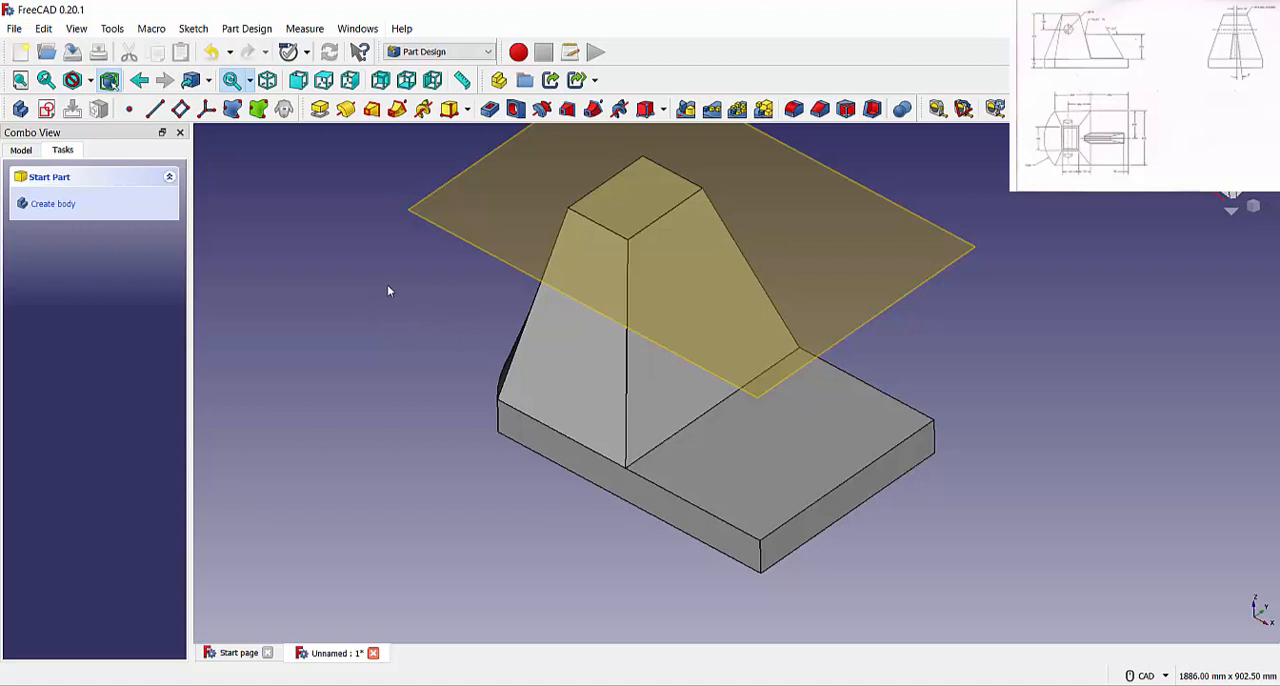
left_click(20, 149)
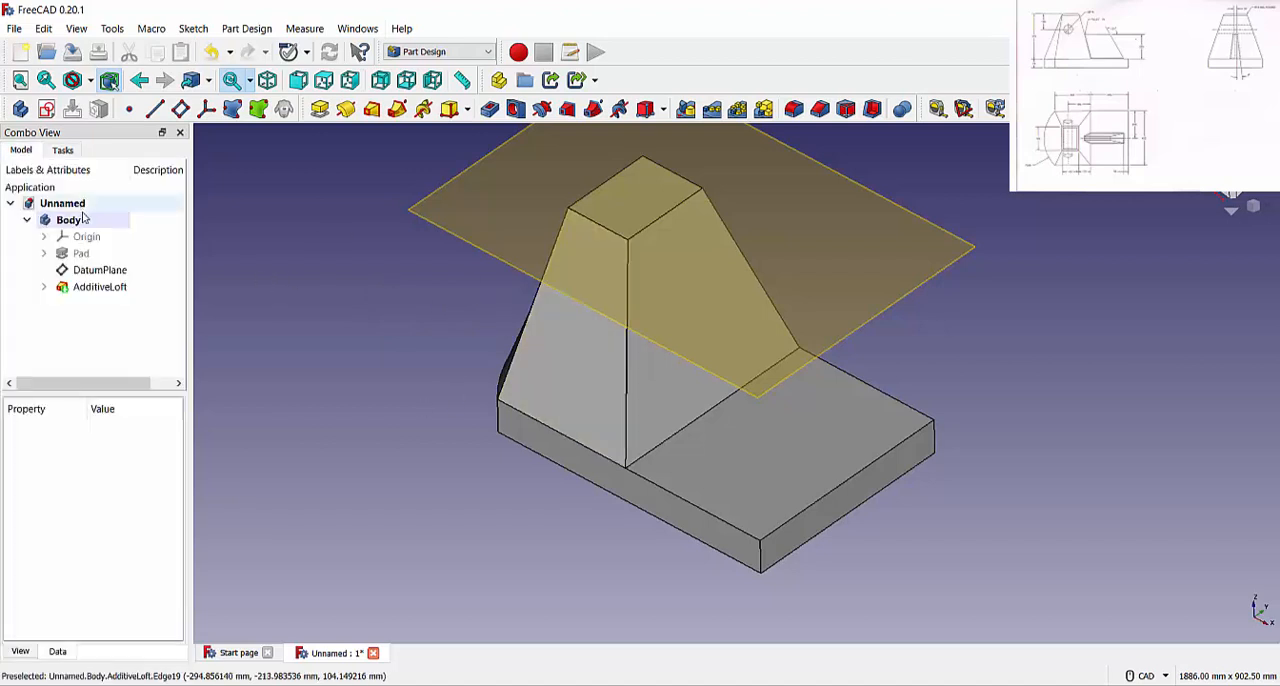
left_click(43, 236)
left_click(110, 320)
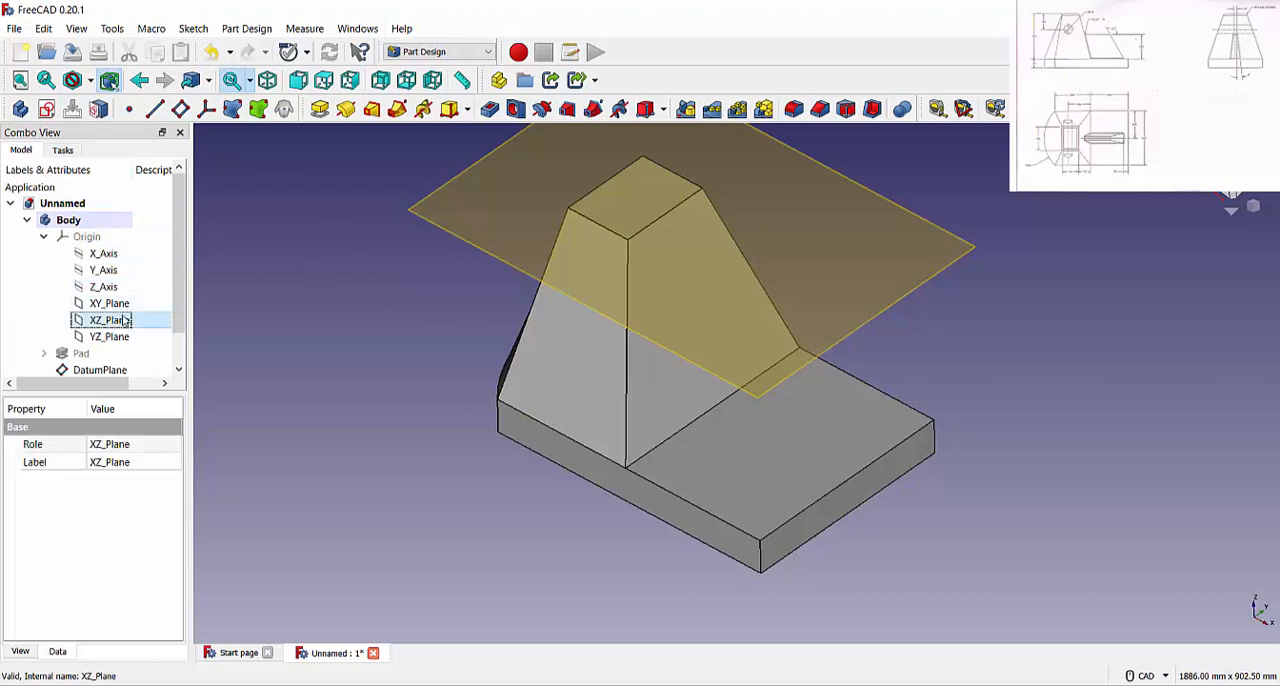
left_click(62, 150)
left_click(45, 200)
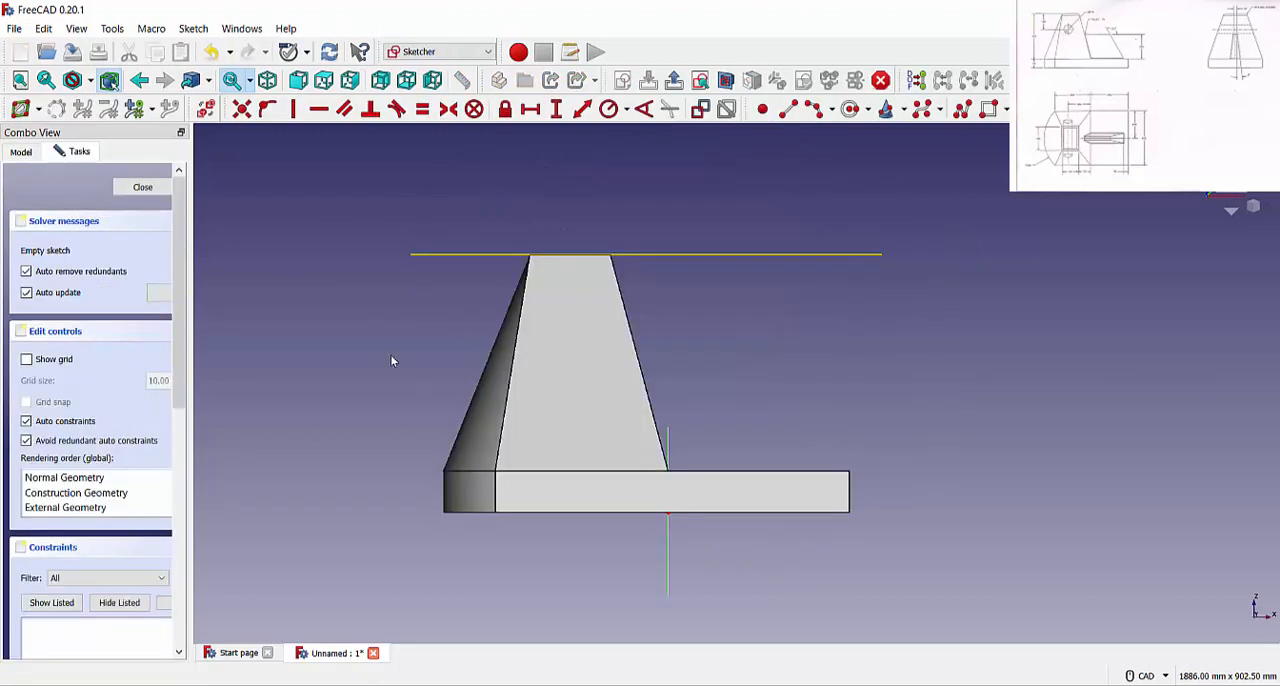
Sketch a circle of about 56.5 mm radius on the upper tapered body and display the model in wireframe
left_click(850, 109)
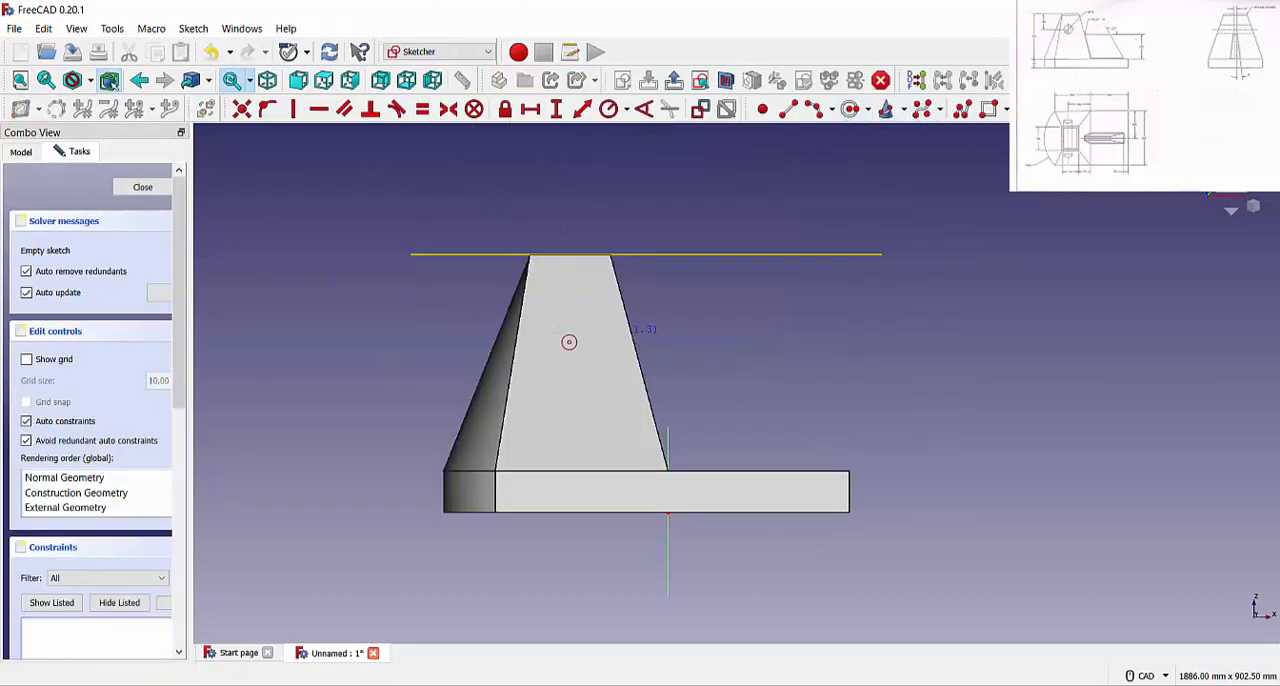
left_click(591, 311)
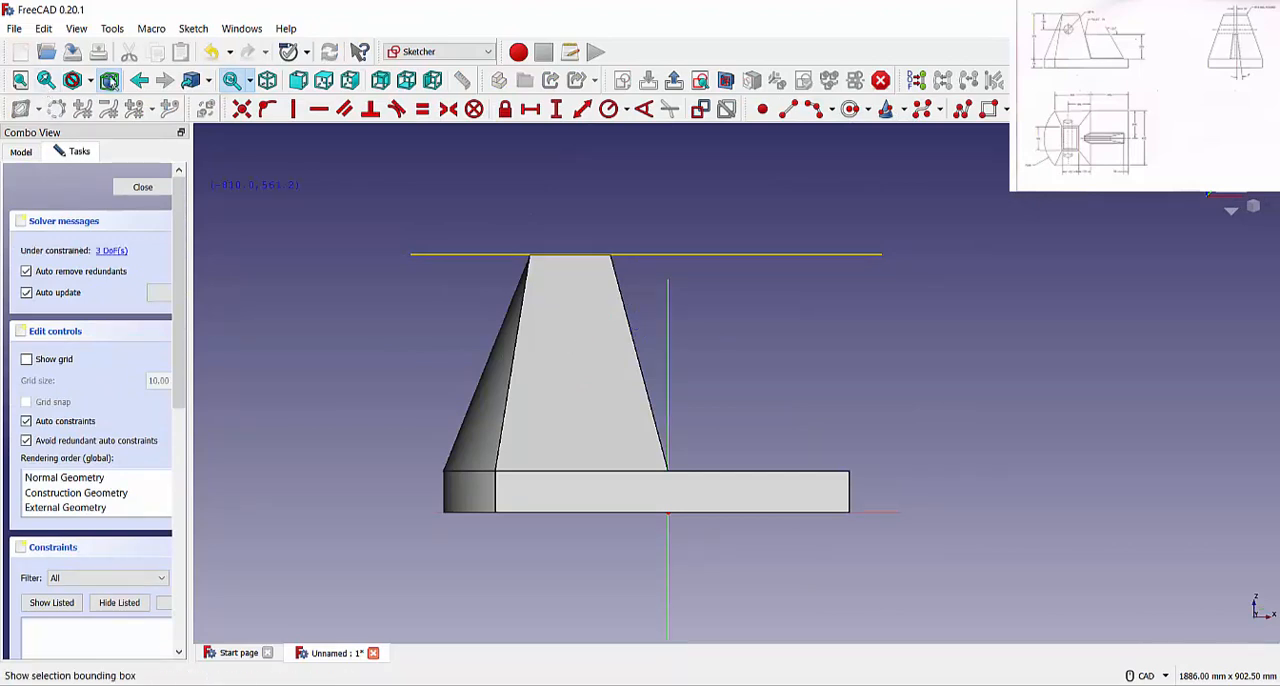
left_click(90, 81)
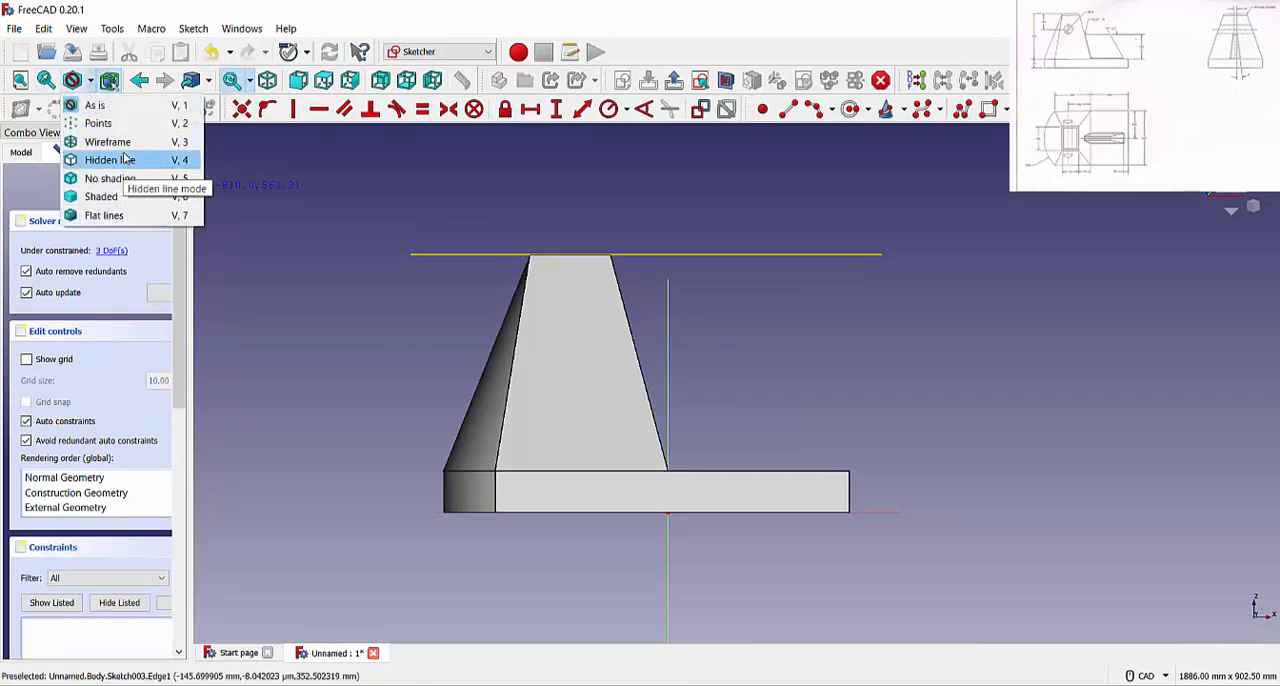
left_click(122, 158)
right_click(398, 337)
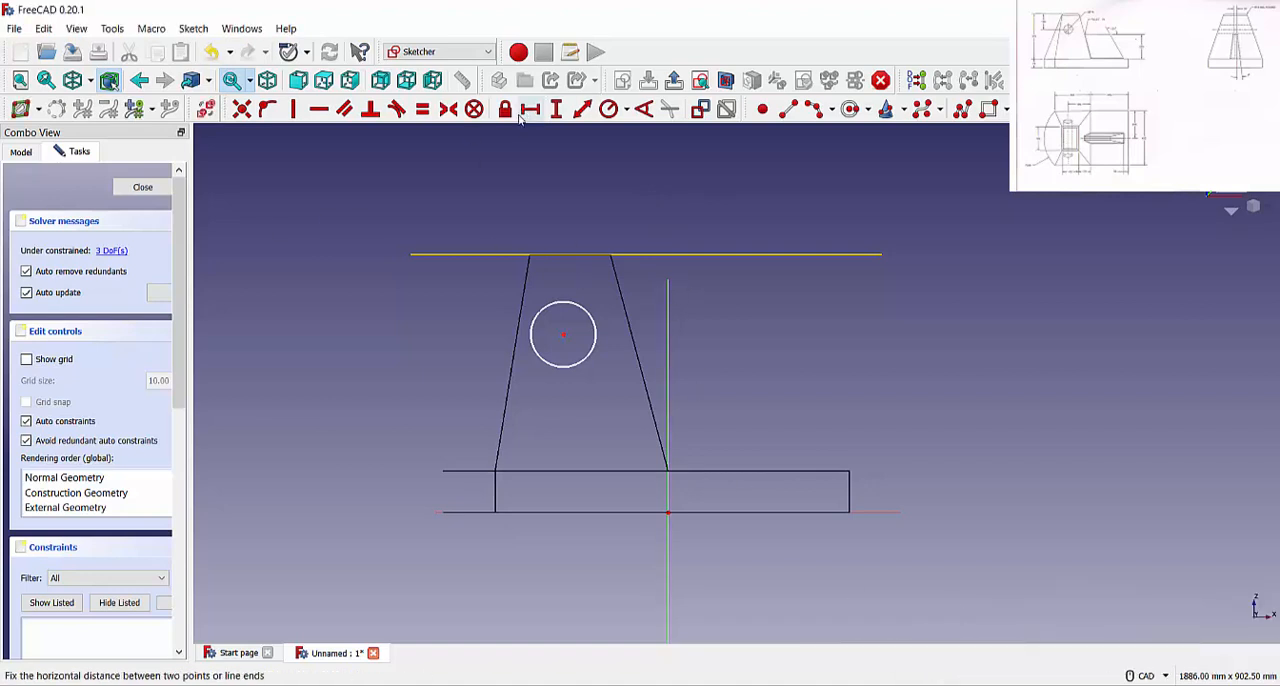
Constrain the circle's radius to 75/2 mm
left_click(608, 109)
left_click(591, 319)
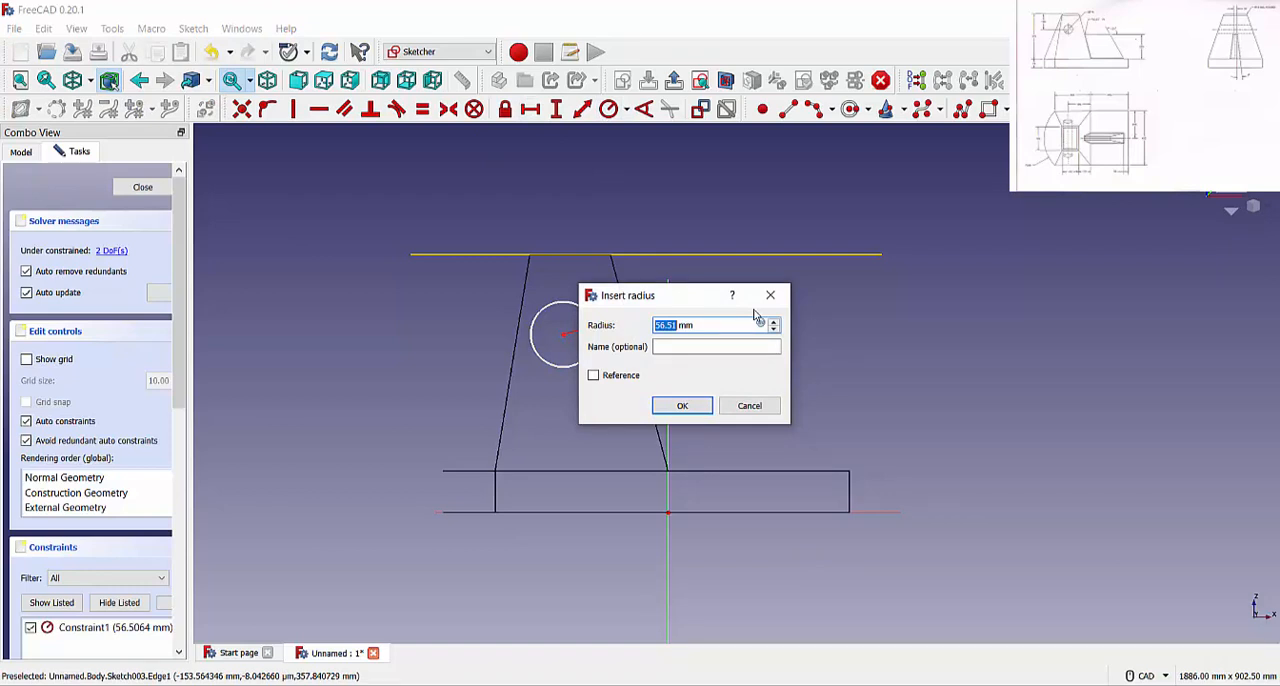
type("75/2")
key("Return")
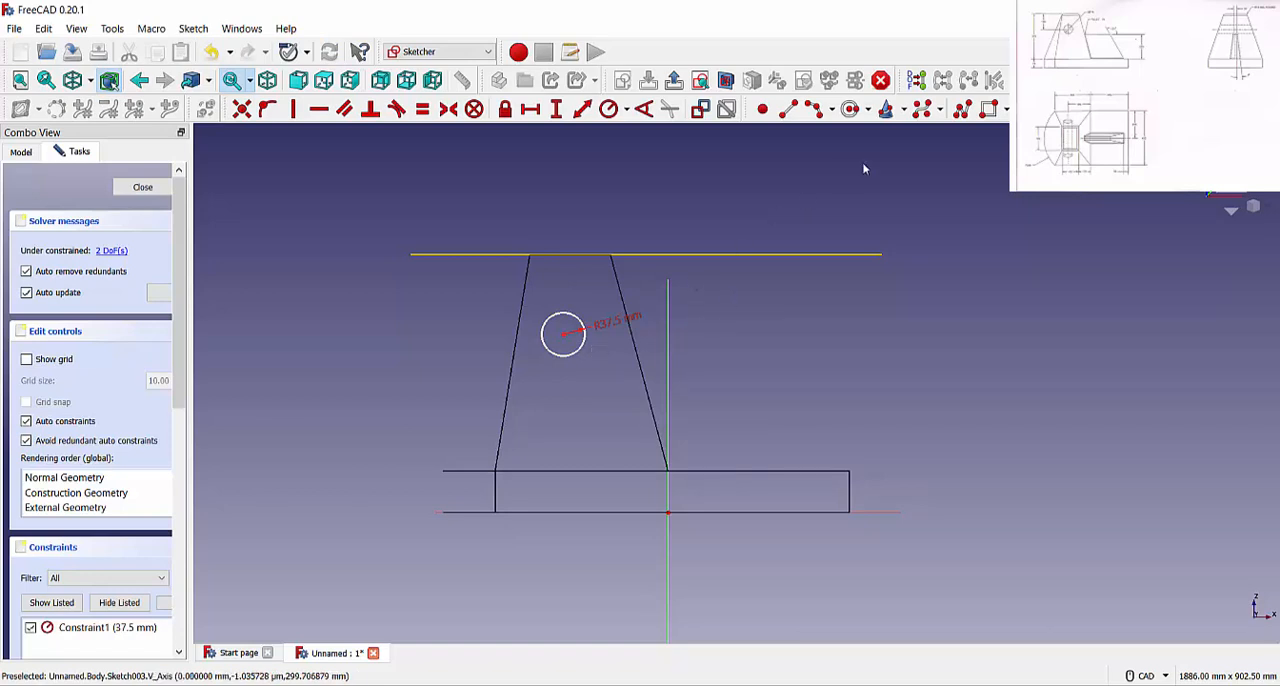
Constrain the circle's centre to a horizontal distance of 190 mm from the origin
left_click(530, 109)
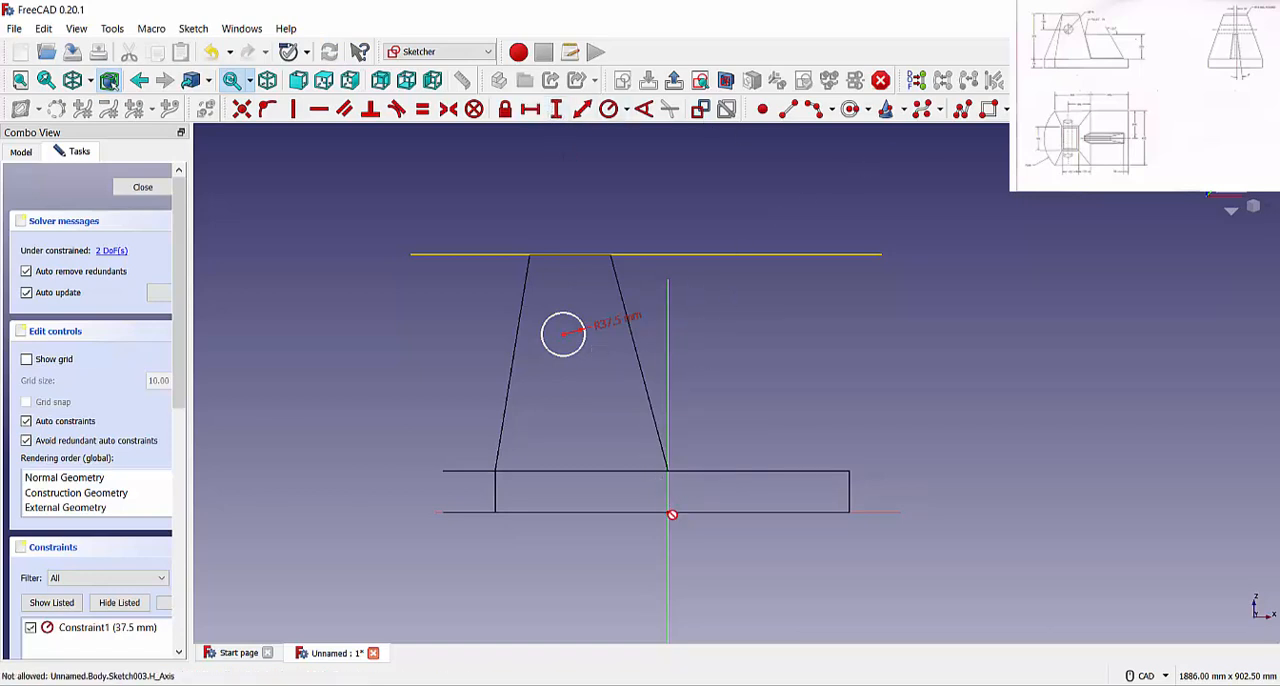
left_click(668, 512)
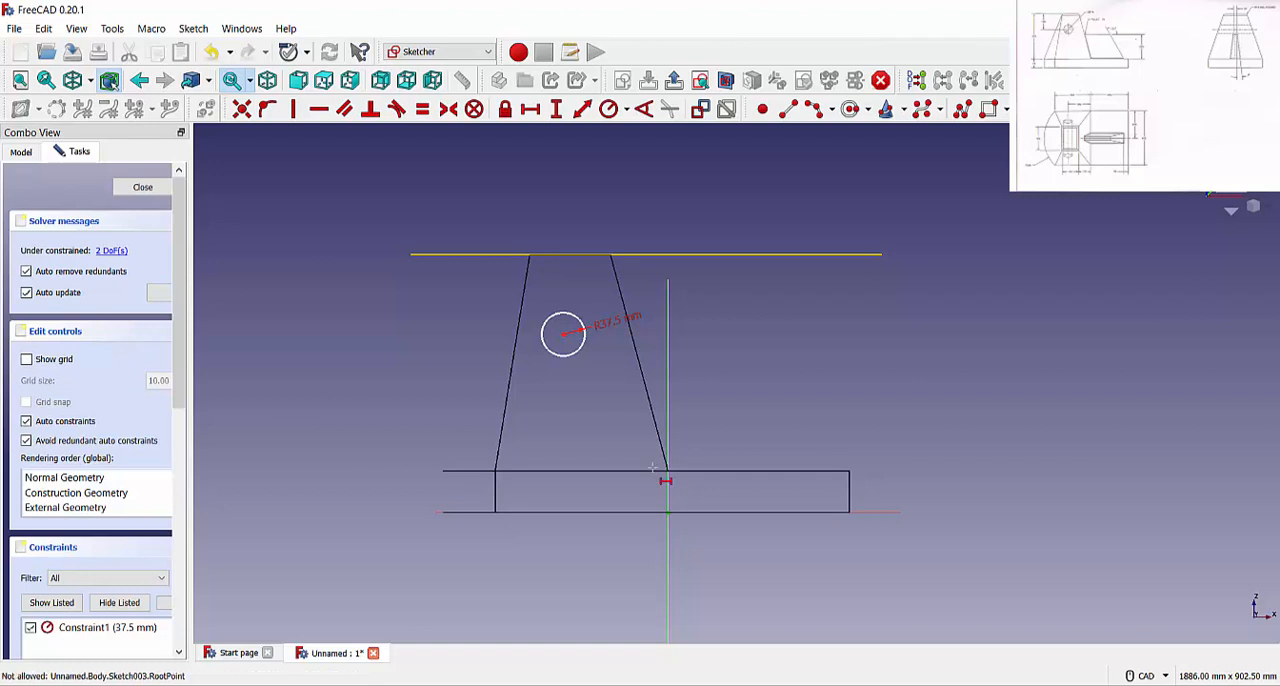
left_click(563, 335)
type("19")
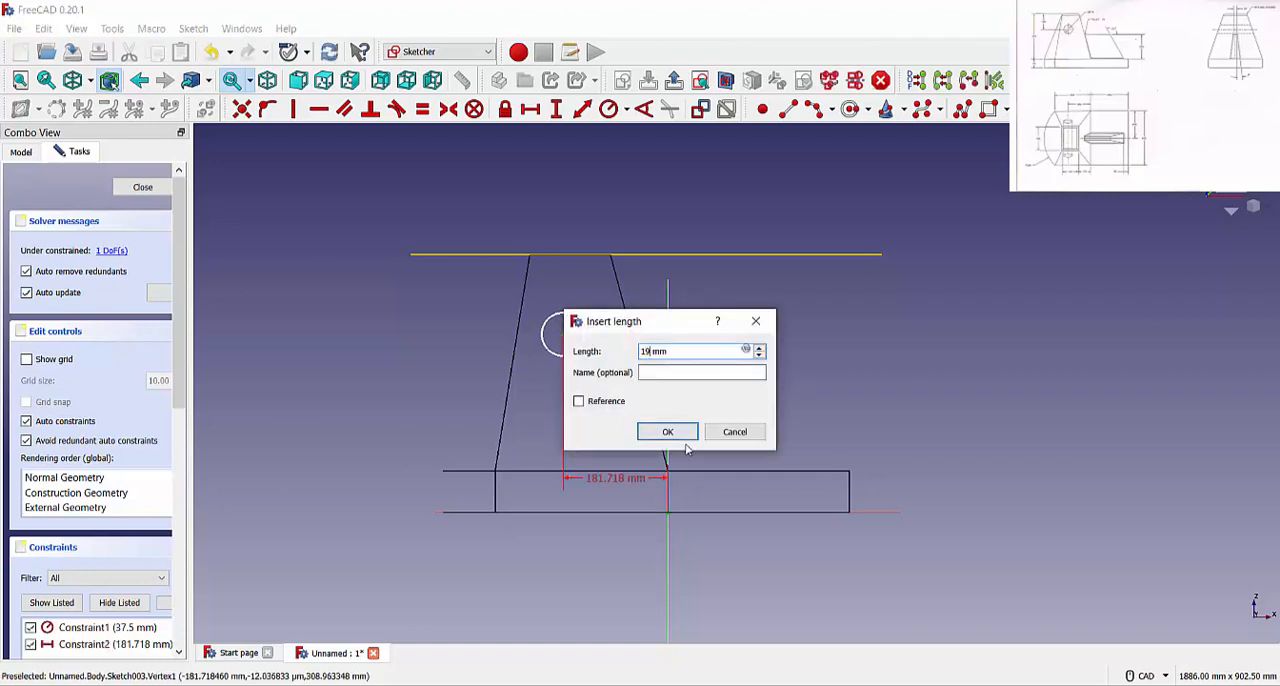
type("0")
key("Return")
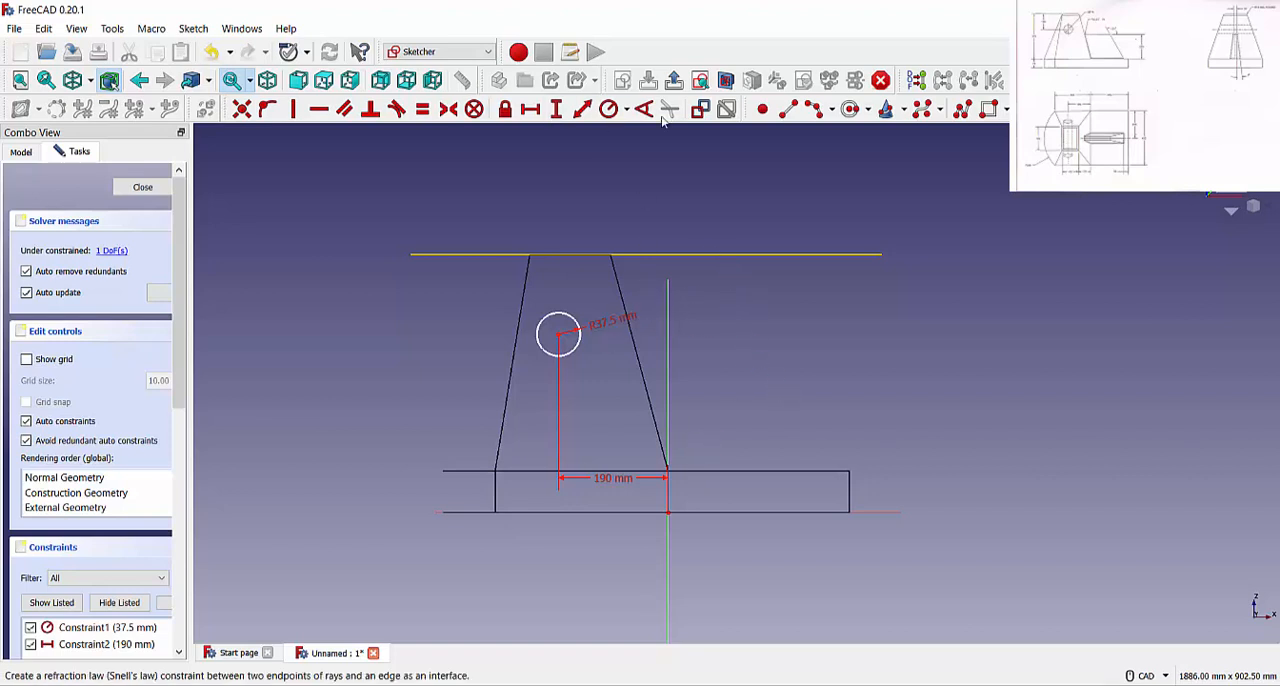
Constrain the circle's centre to a vertical distance of (375+72)-130 mm from the origin and close the sketch
left_click(556, 108)
left_click(669, 513)
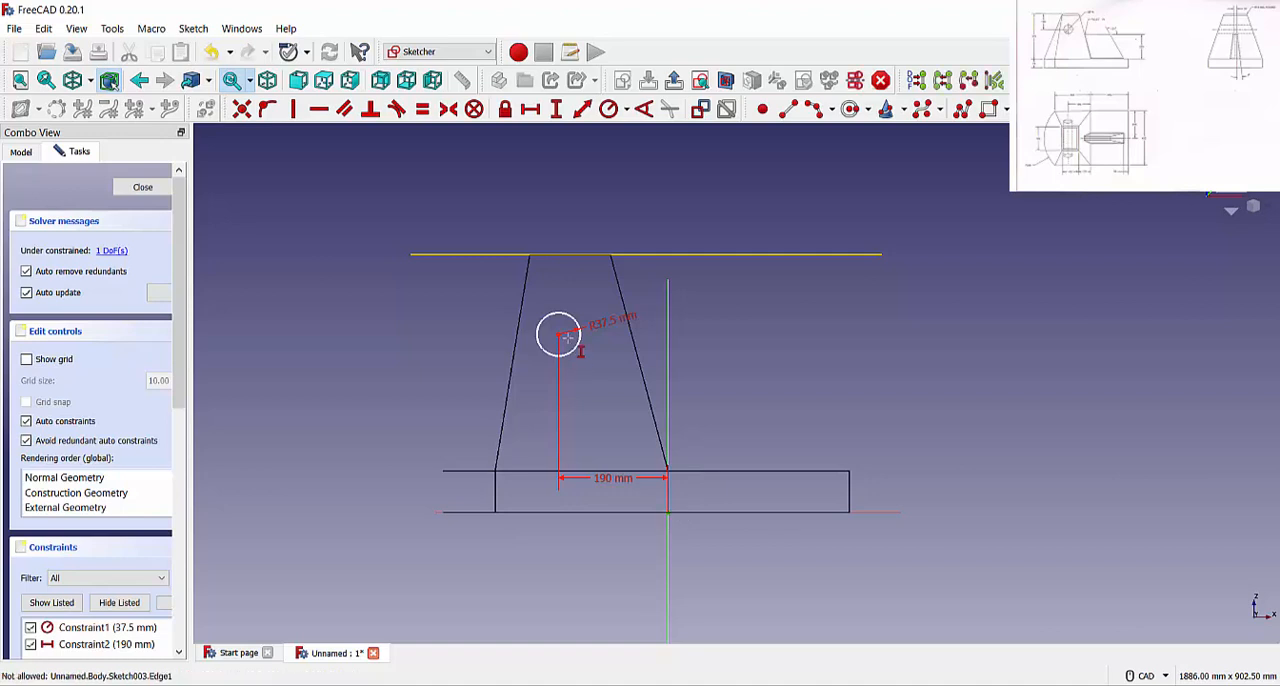
left_click(558, 335)
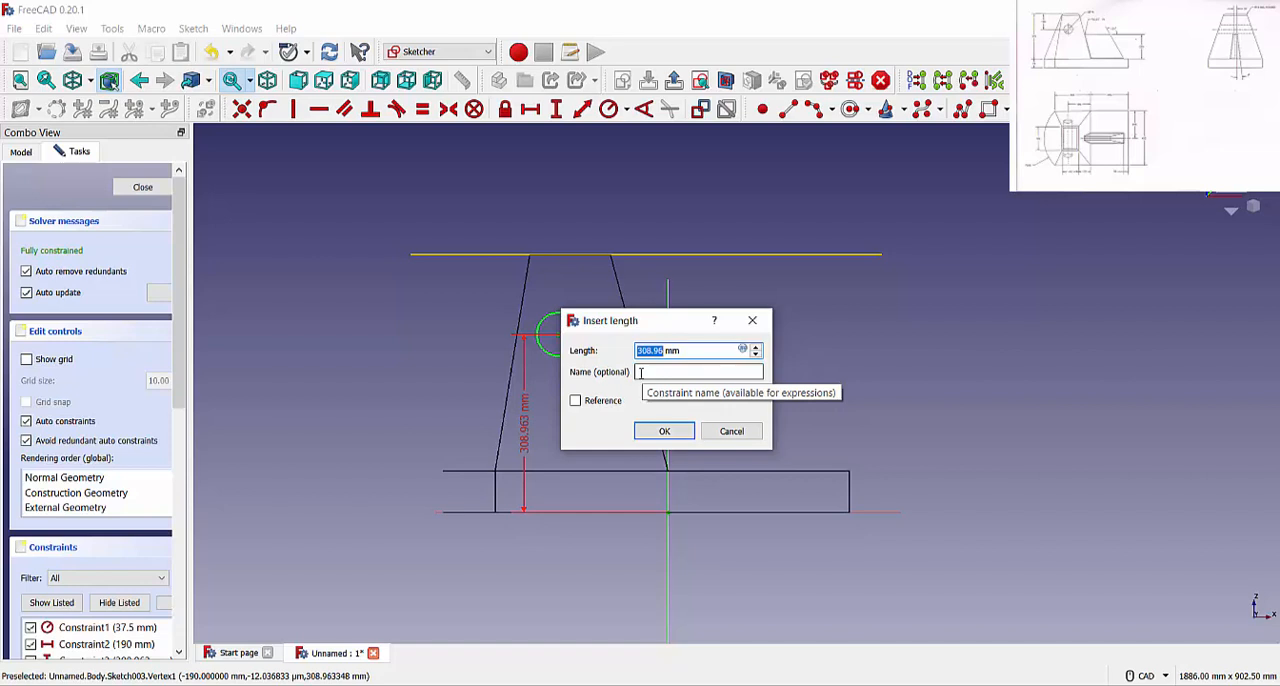
type("(375")
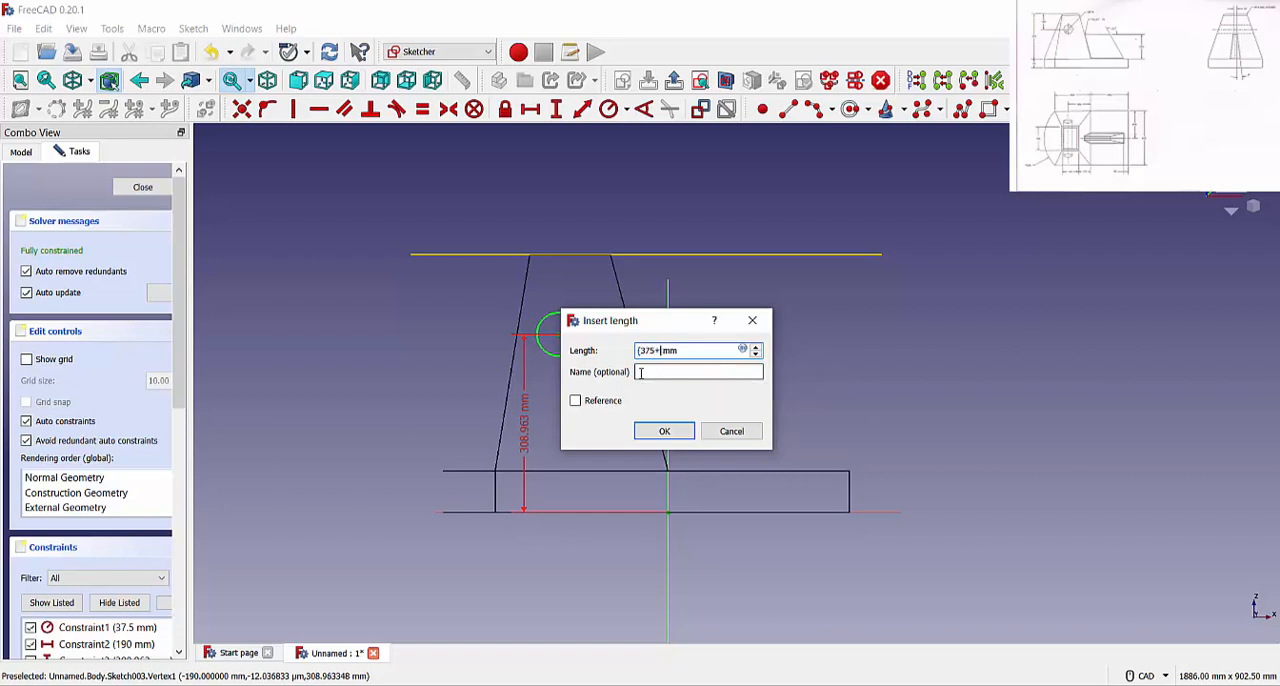
type("+72")
type(")-130")
key("Return")
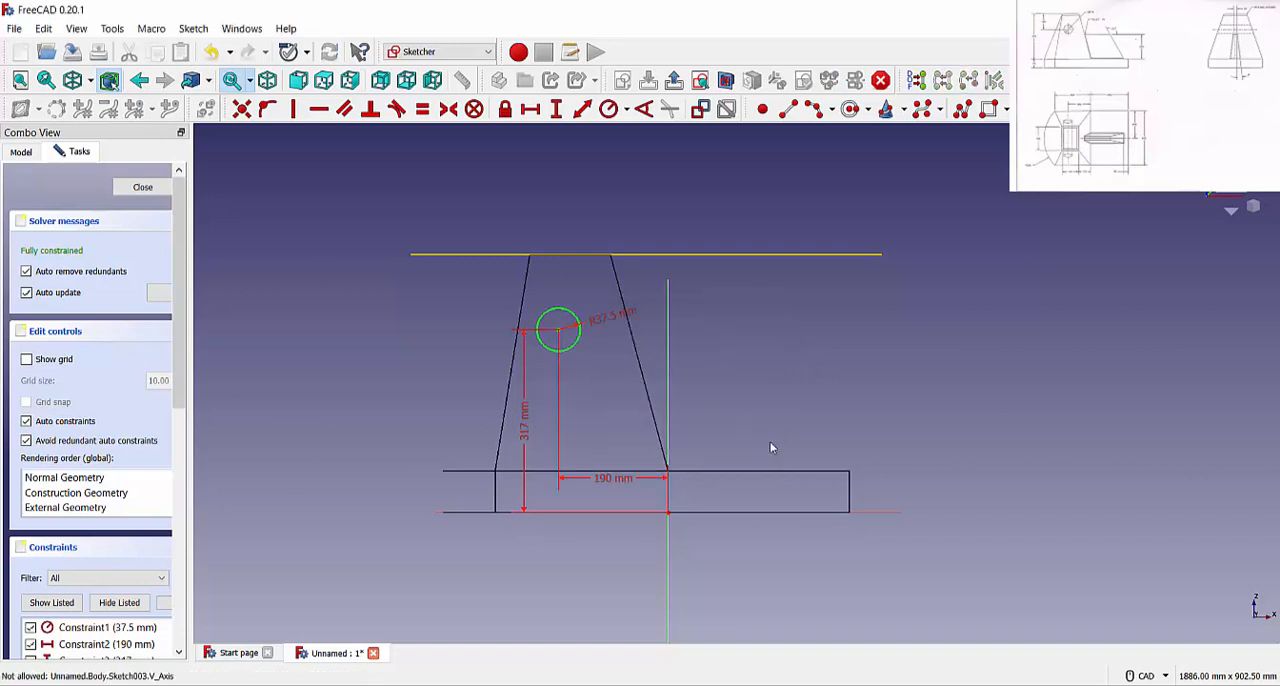
left_click(147, 191)
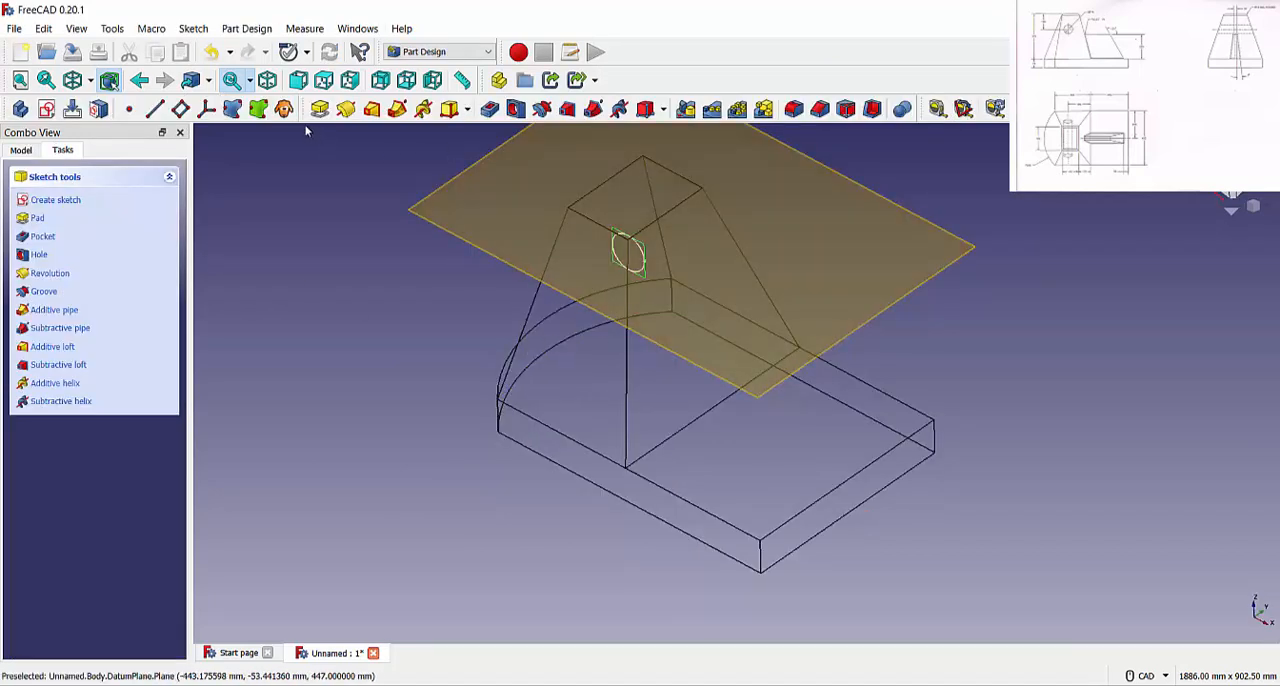
Pocket the circle with two dimensions of 165 mm each through the tapered body and restore the As is display style
left_click(489, 108)
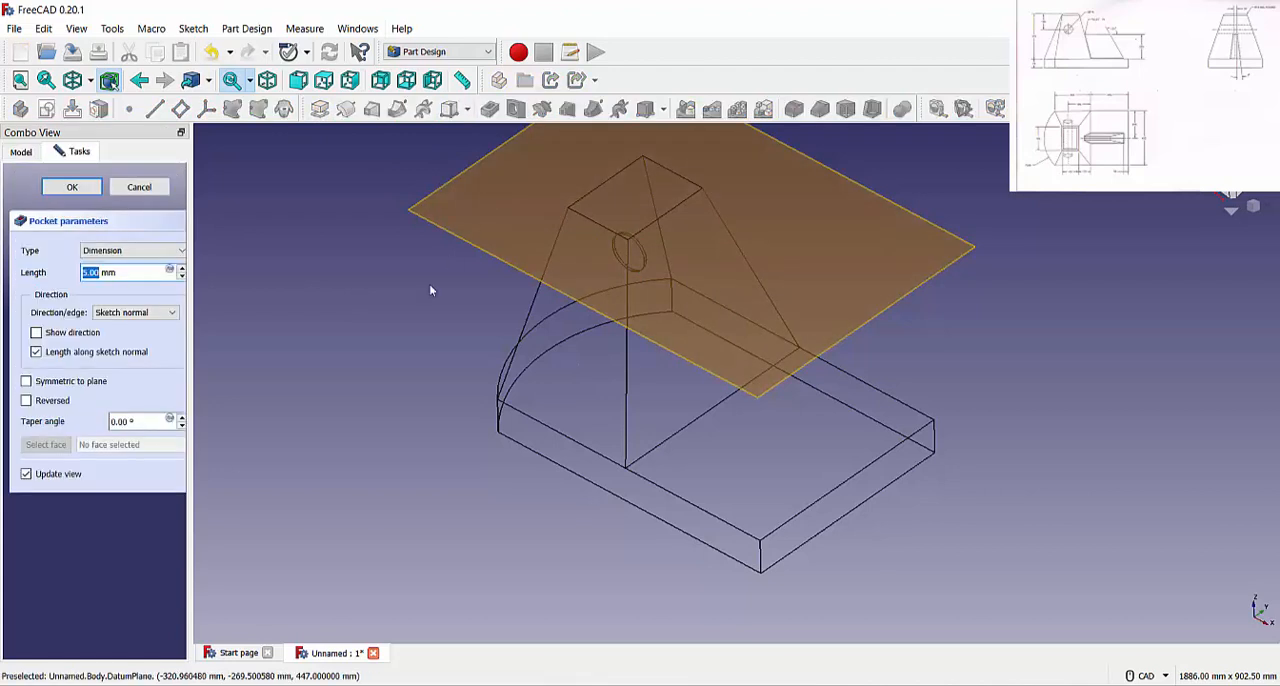
left_click(134, 250)
left_click(120, 306)
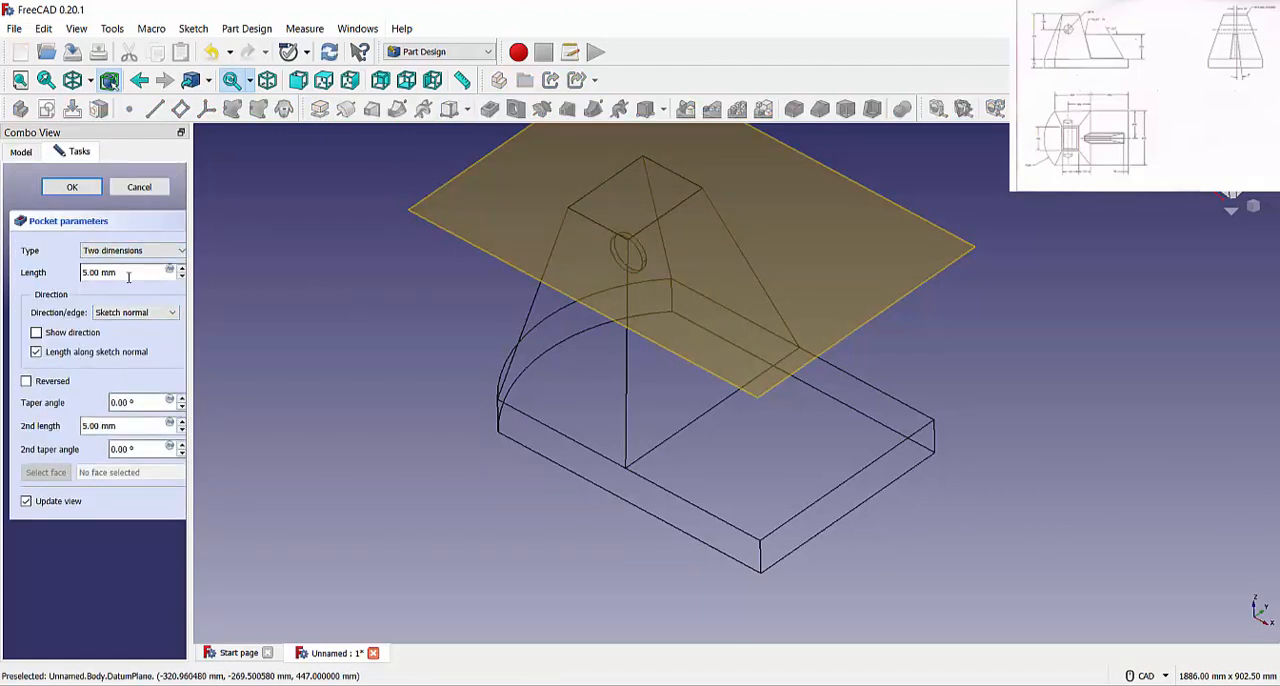
scroll(108, 271, "up", 16)
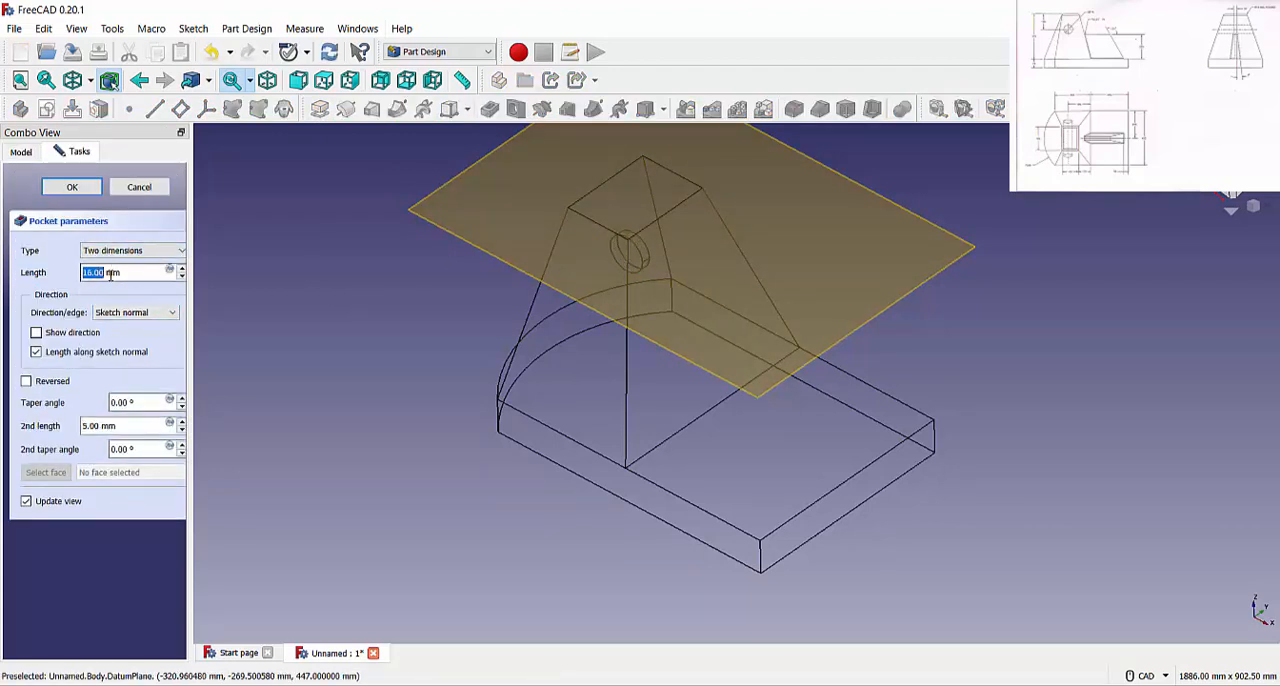
scroll(114, 272, "up", 20)
scroll(117, 272, "up", 10)
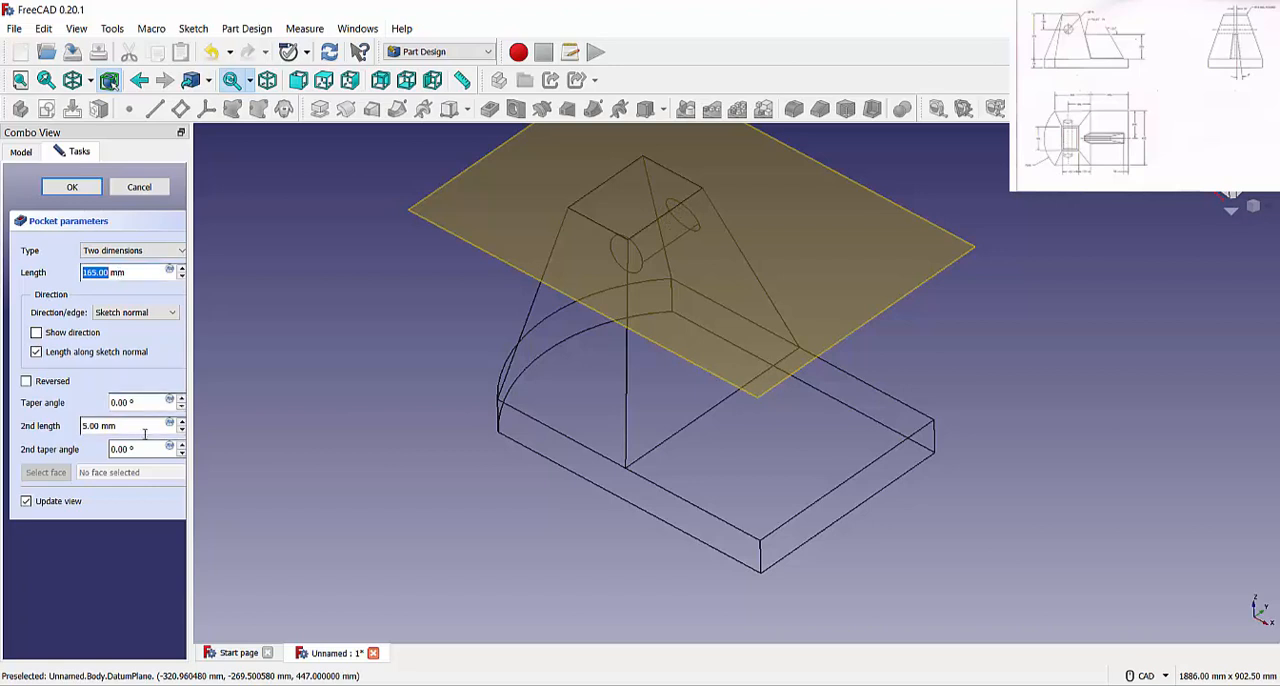
left_click_drag(120, 425, 16, 425)
type("165")
key("Return")
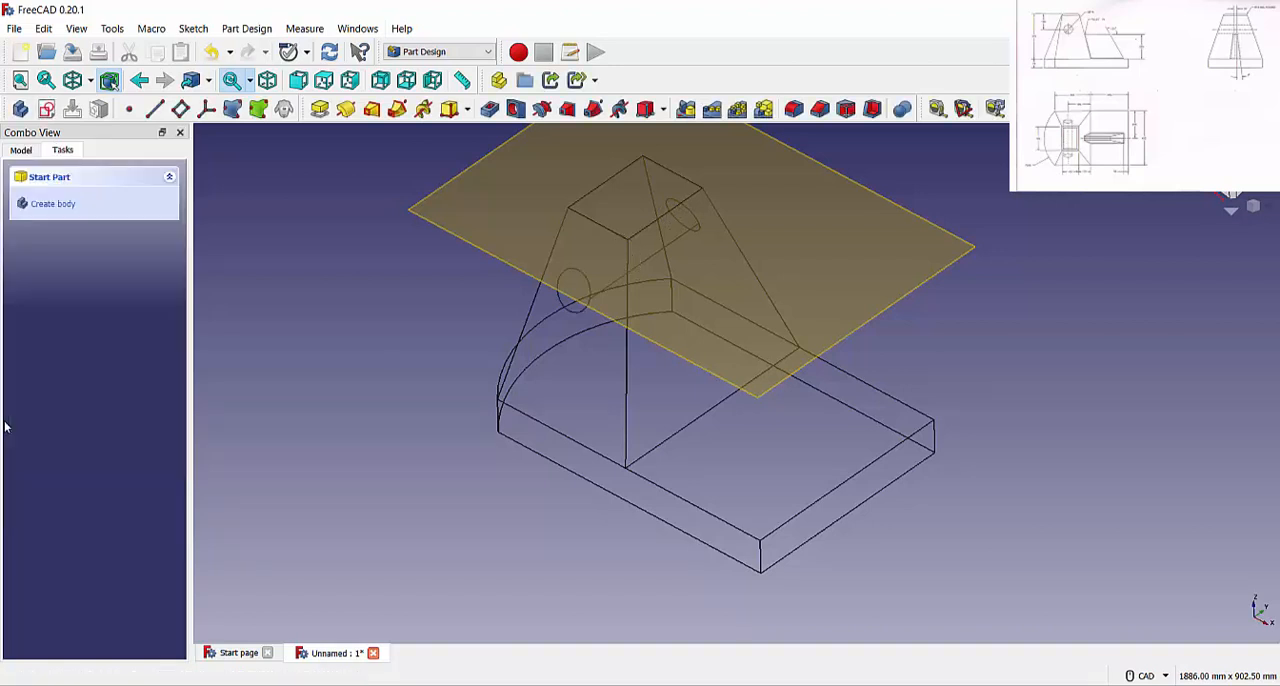
left_click(90, 80)
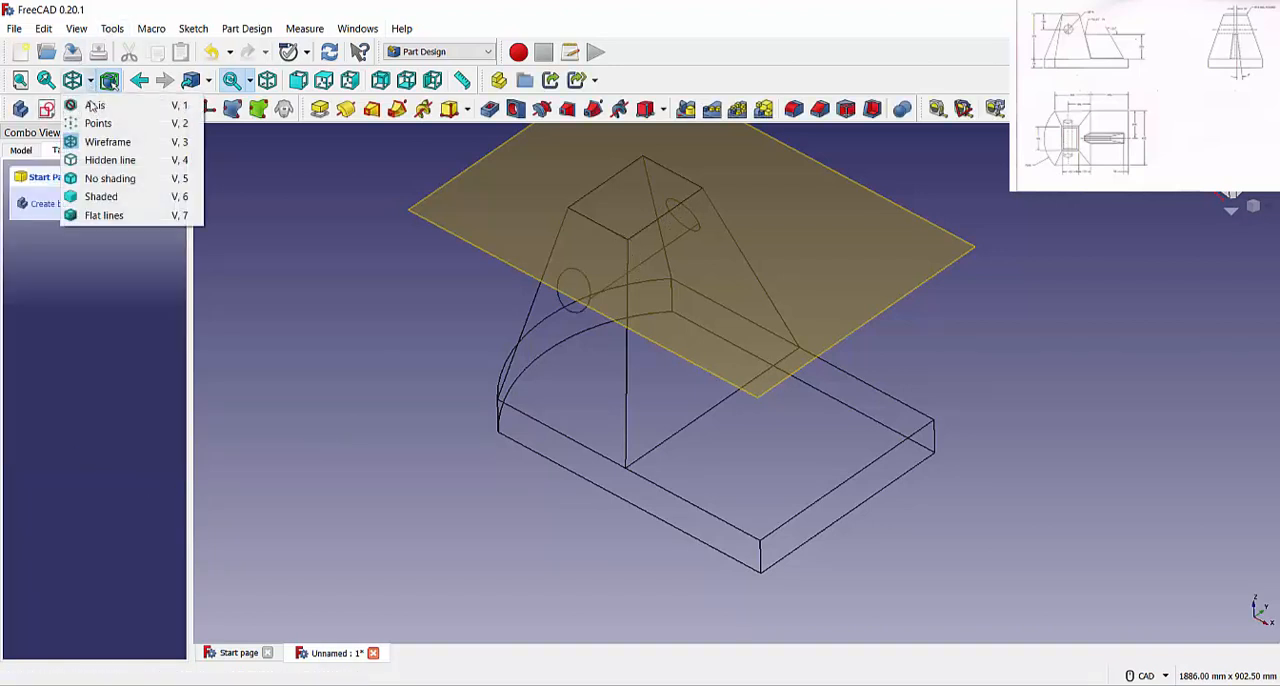
left_click(95, 102)
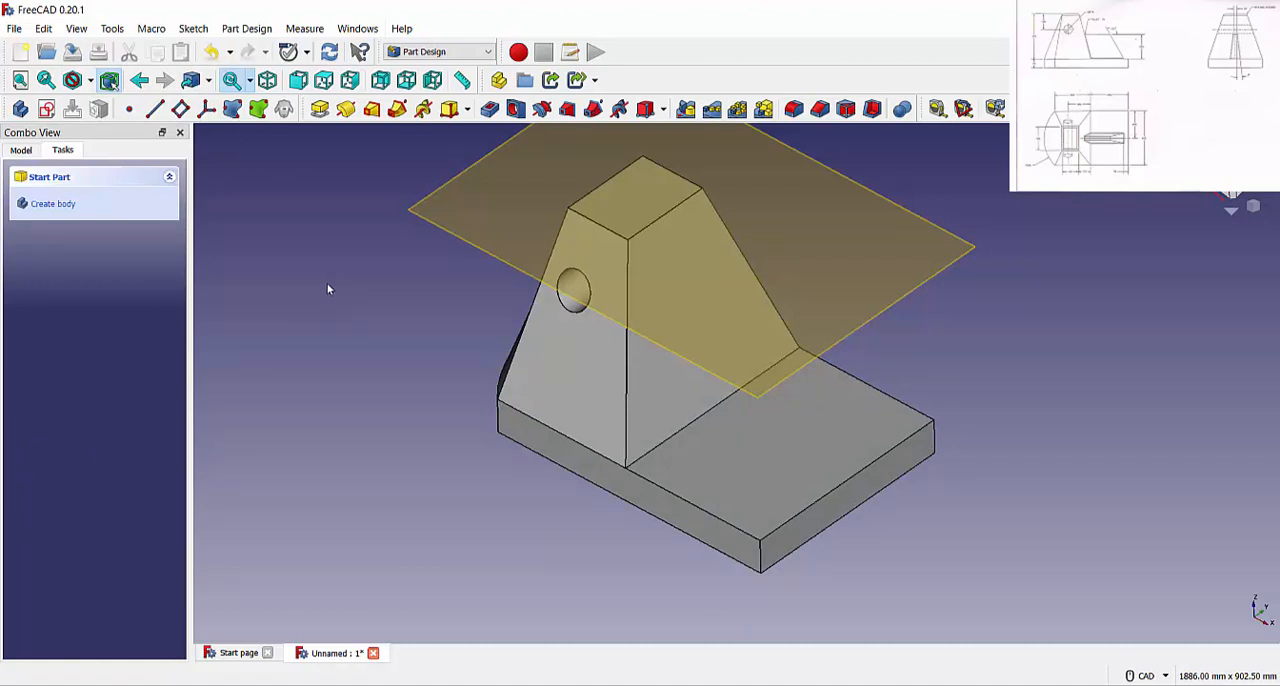
Try to fillet all the edges of the tapered body's top face at once
left_click(794, 108)
left_click(690, 374)
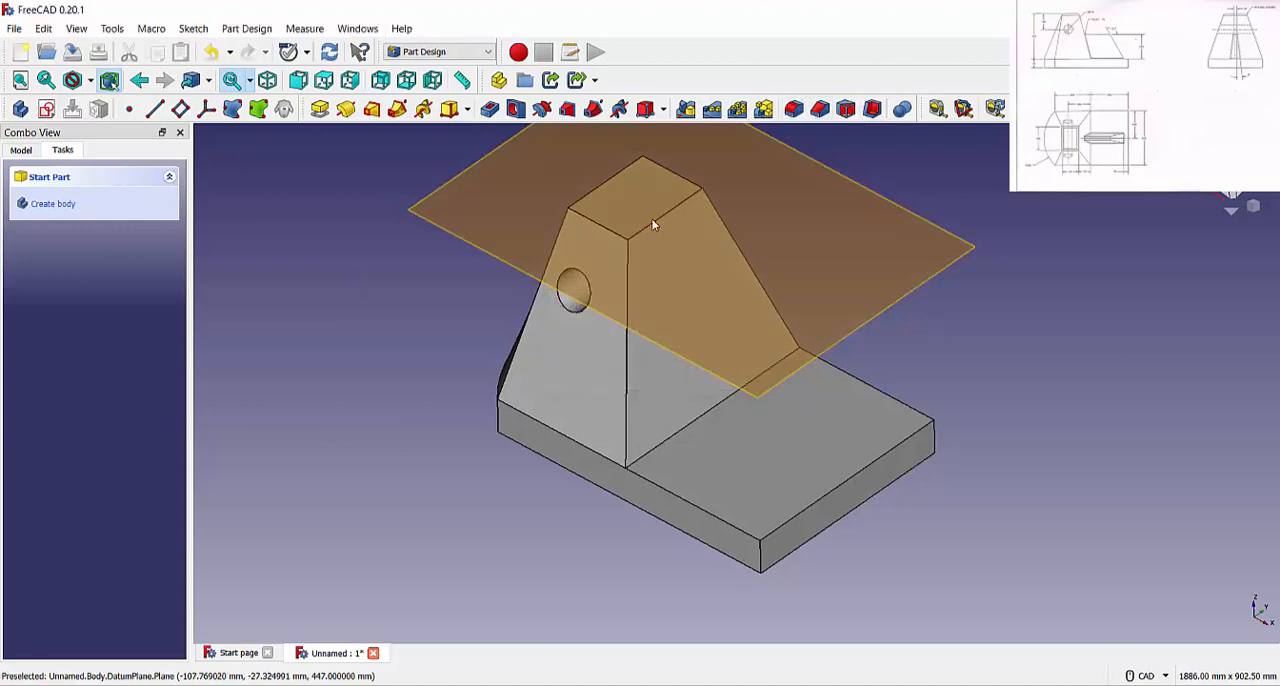
left_click(652, 222)
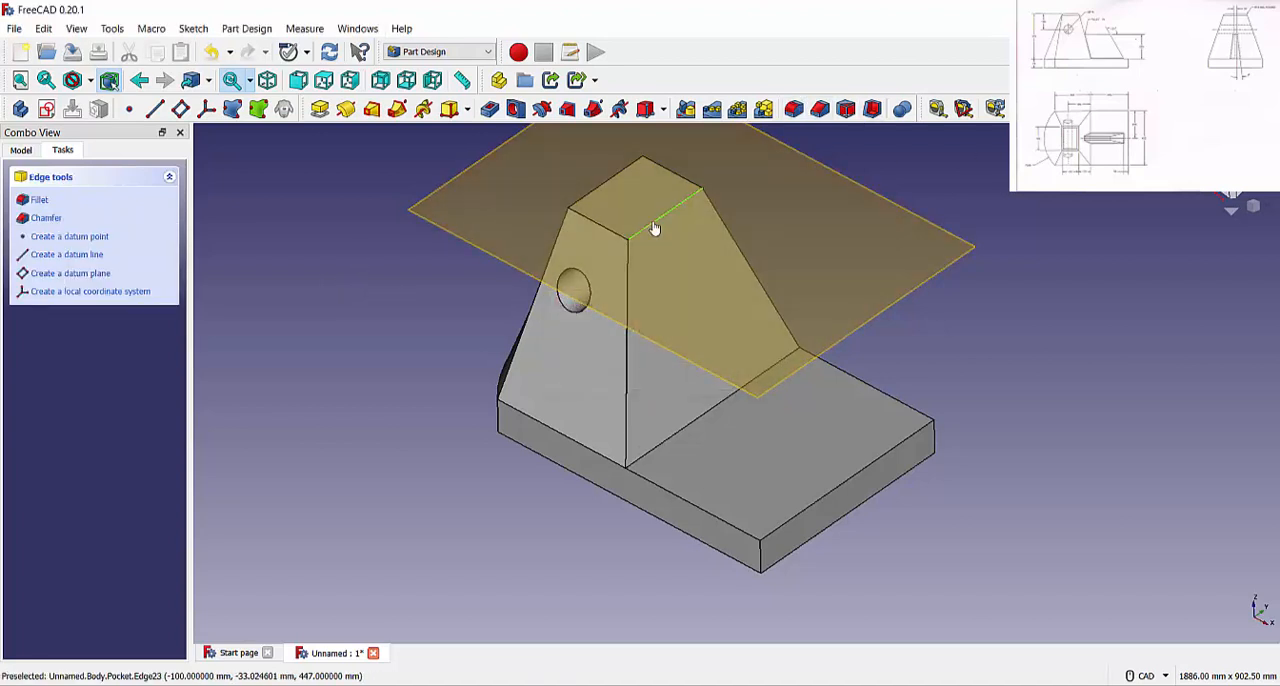
left_click(591, 190)
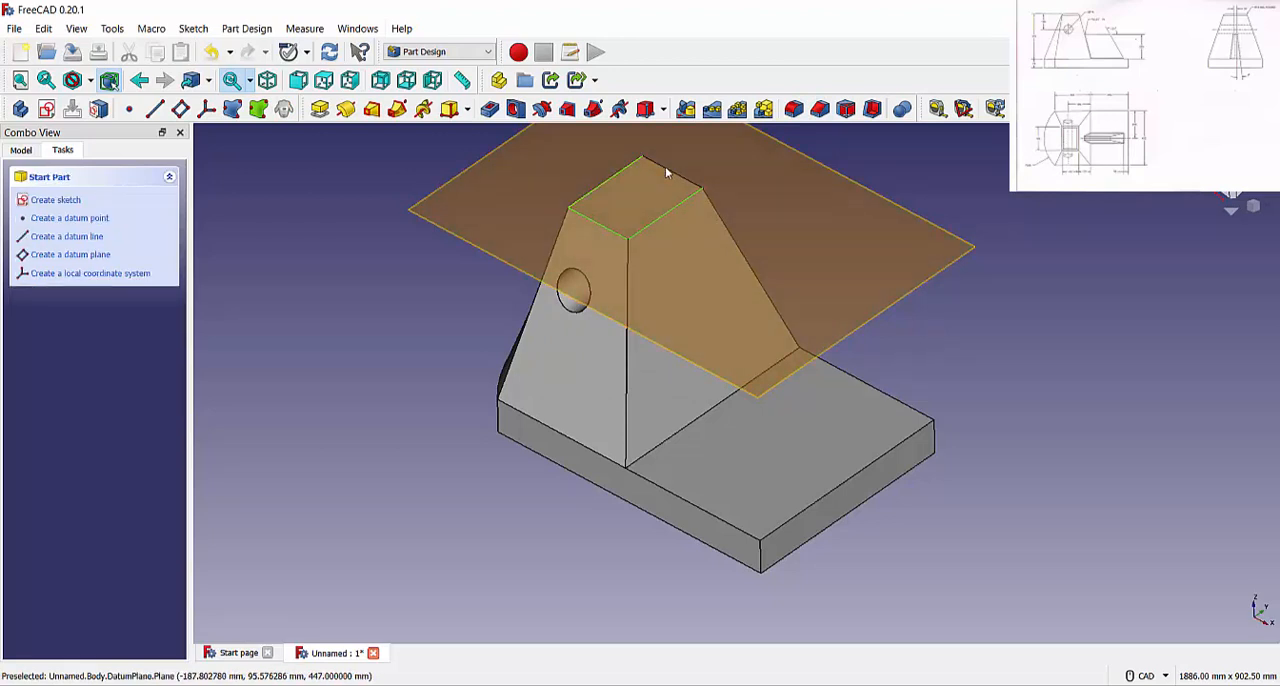
left_click(794, 108)
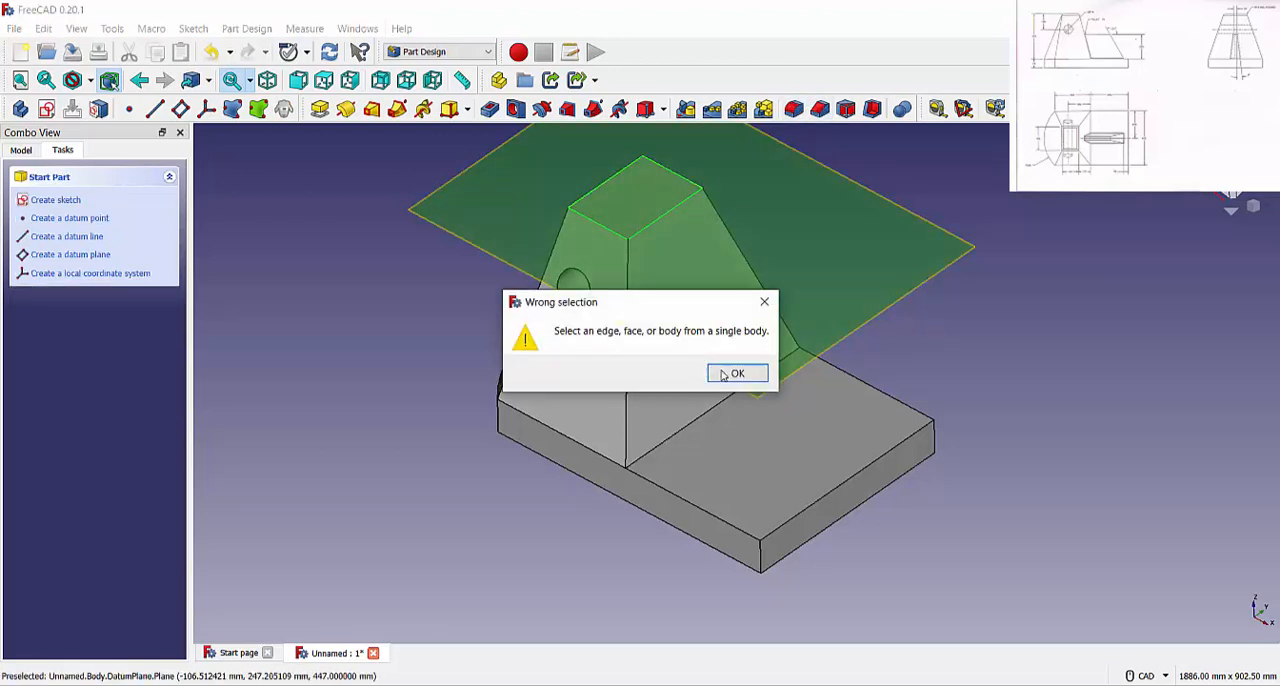
left_click(729, 376)
left_click(600, 280)
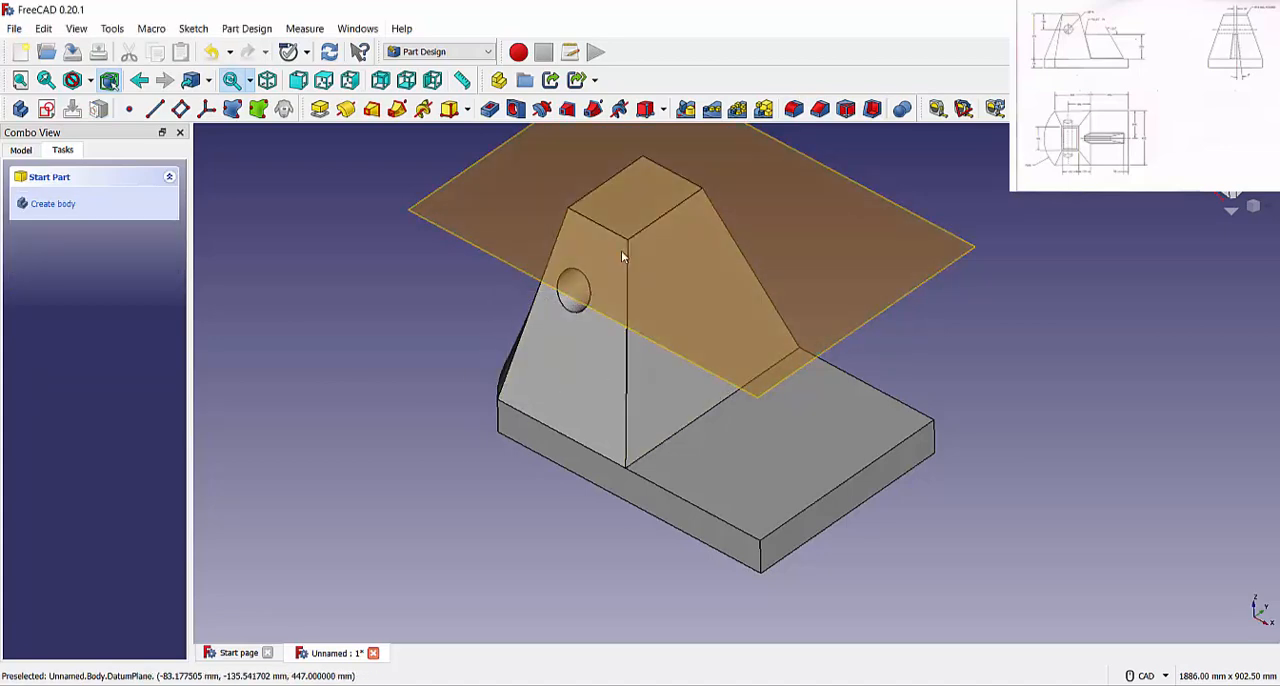
Start a fillet on all four edges of the tapered body's top face, adding them one at a time
left_click(645, 227)
left_click(794, 108)
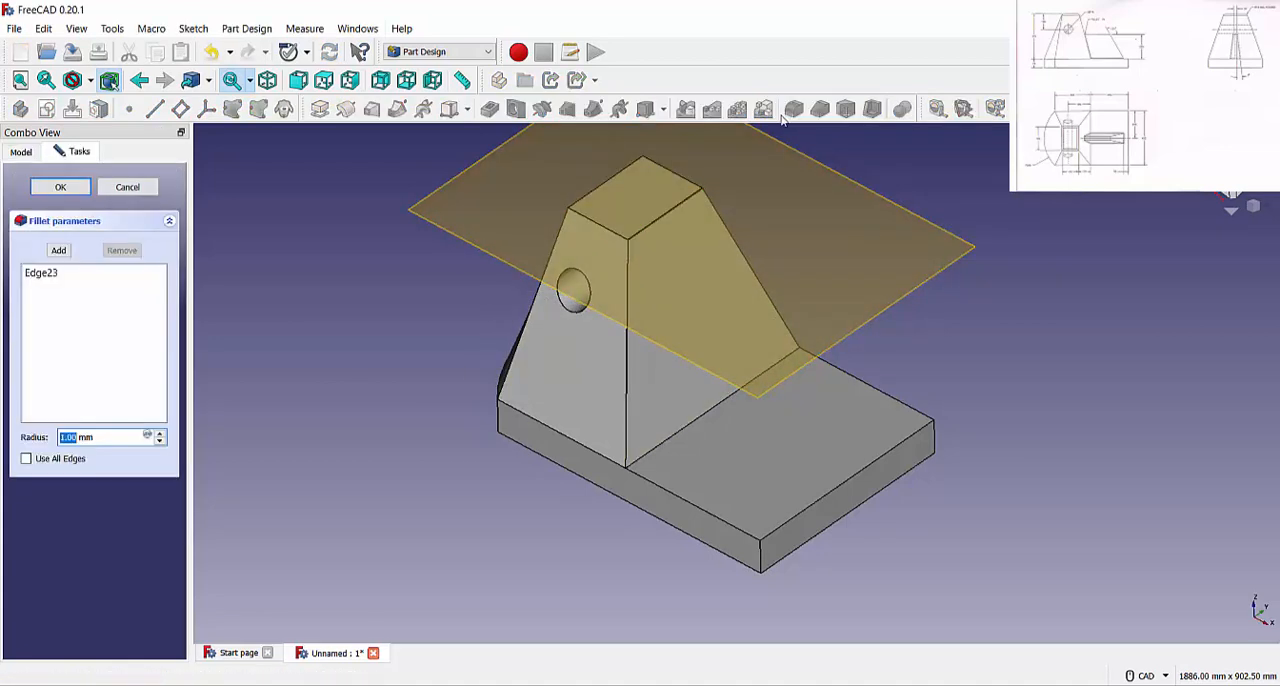
left_click(59, 250)
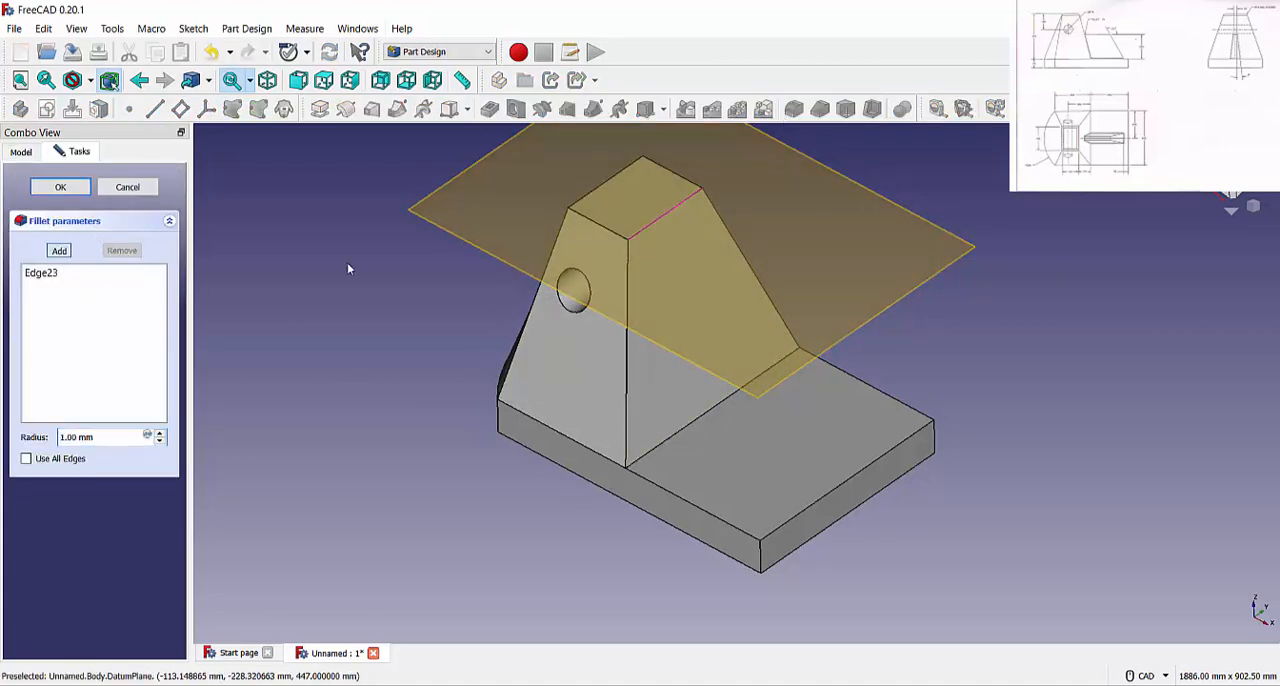
left_click(614, 228)
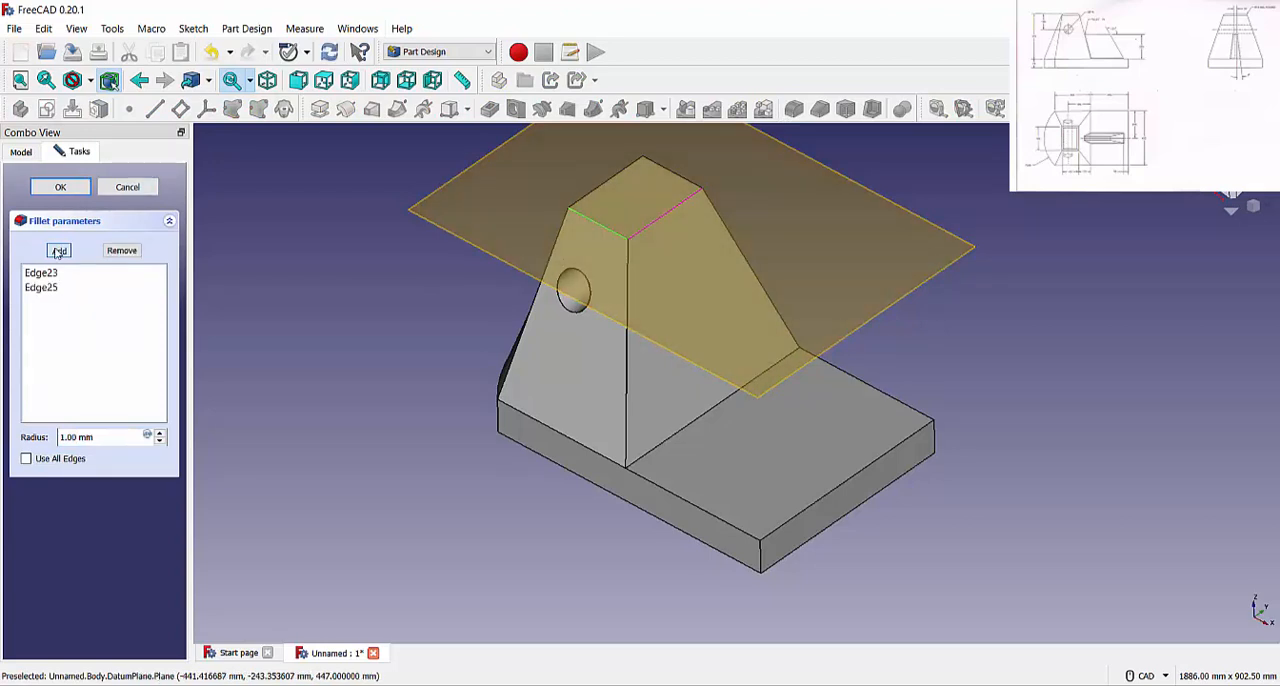
left_click(57, 252)
left_click(583, 198)
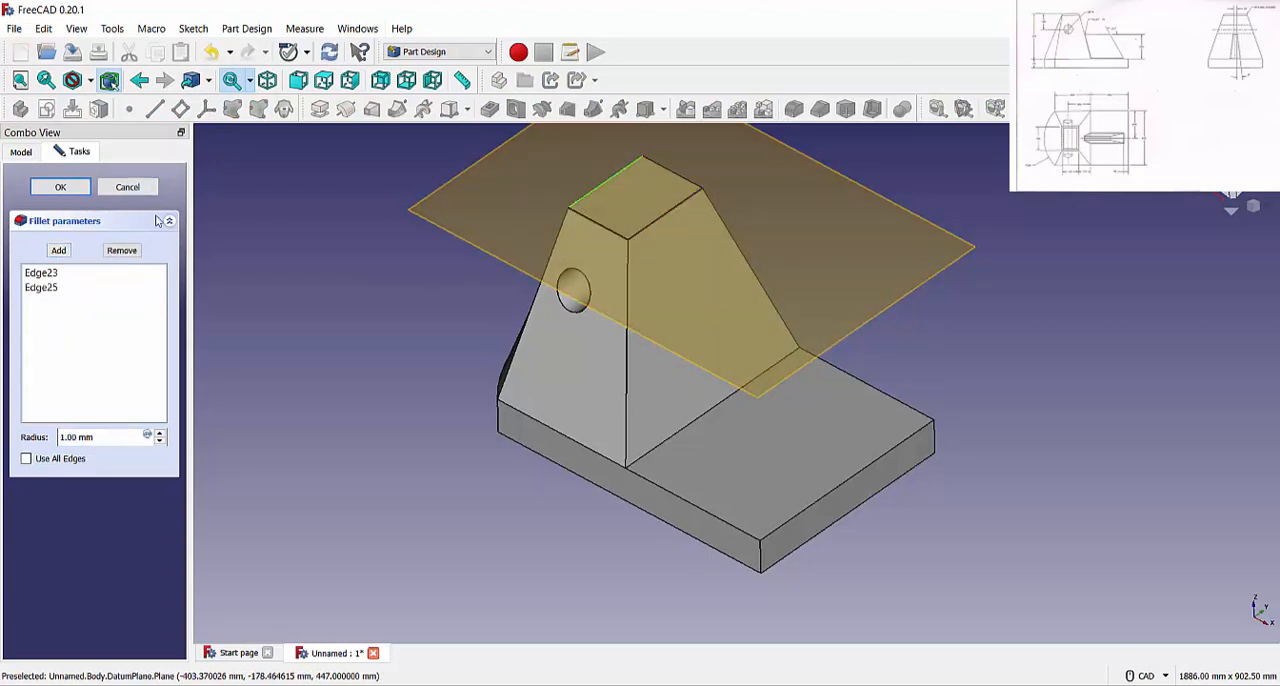
left_click(60, 251)
left_click(598, 185)
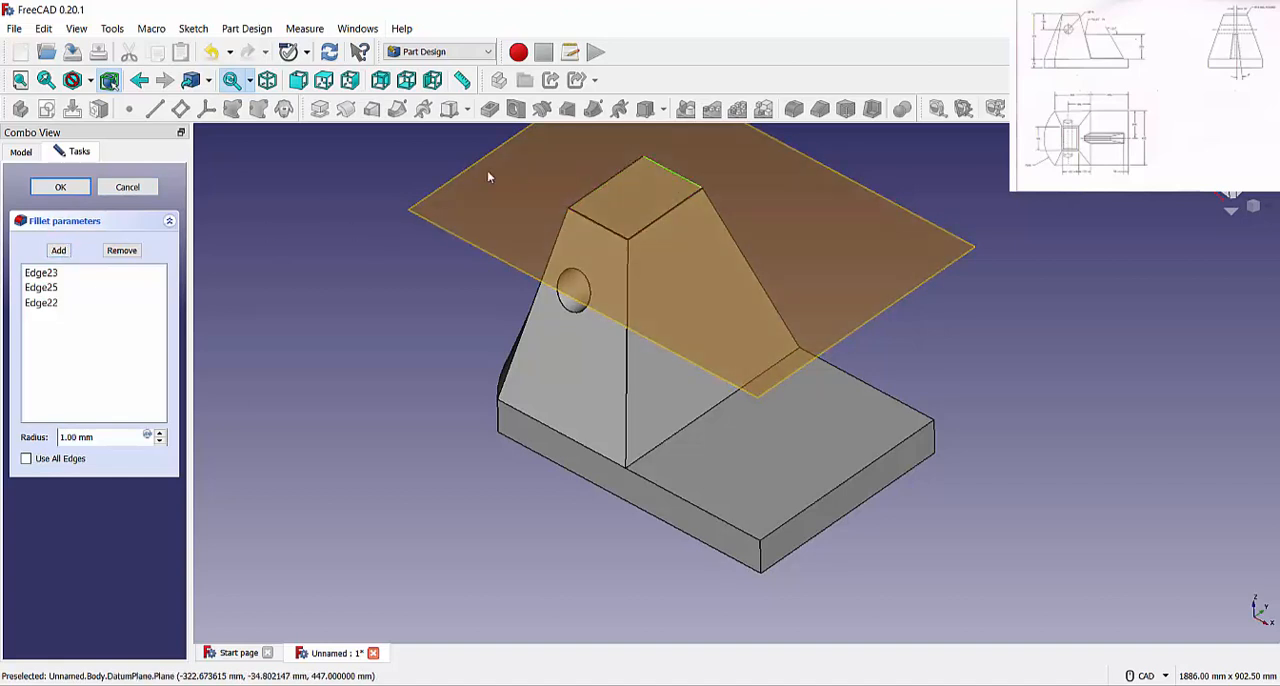
left_click(59, 250)
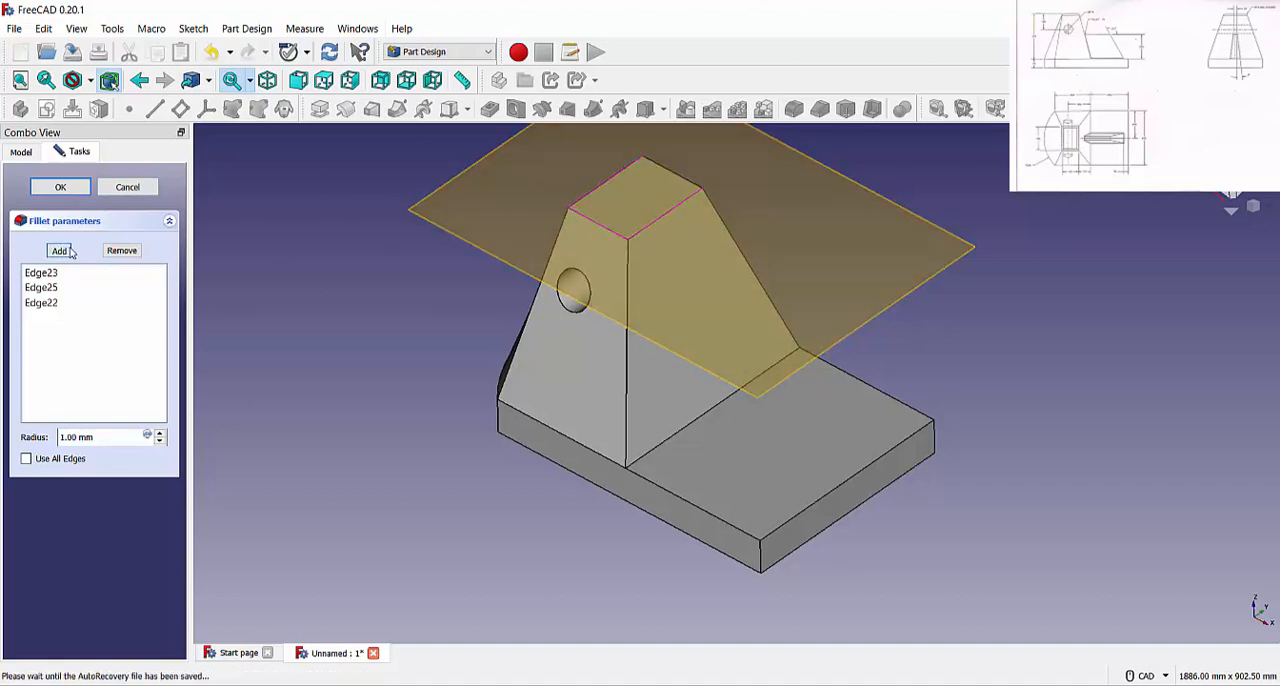
left_click(683, 181)
Set the top edges' fillet radius to 15 mm and apply the fillet
triple_click(93, 437)
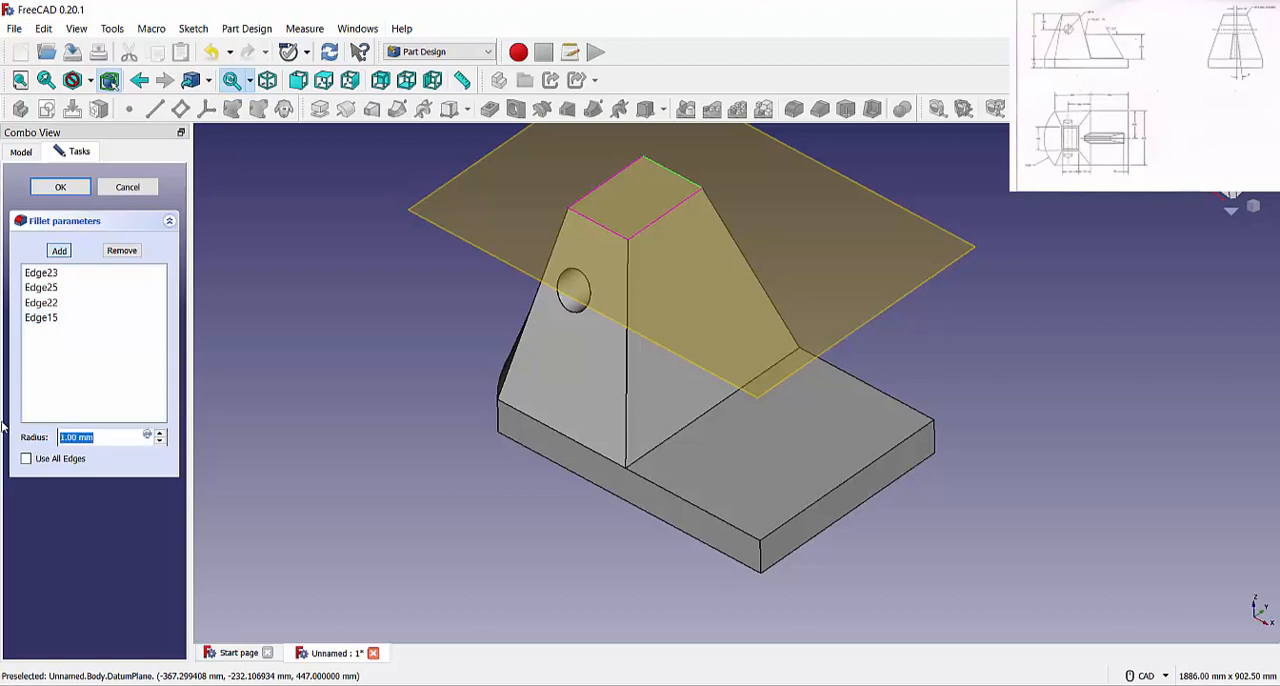
type("15")
key("Return")
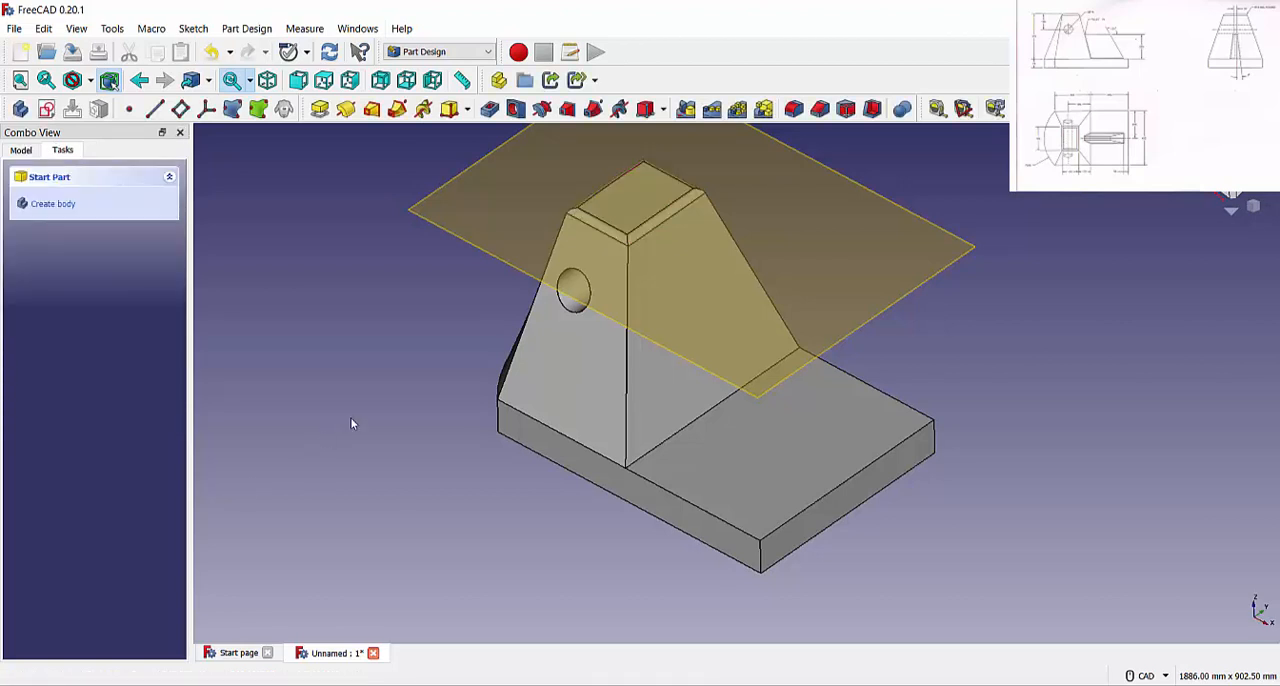
Create a sketch on the XZ plane and draw the rib's horizontal upper line and its outer line sloping down to the base
left_click(21, 150)
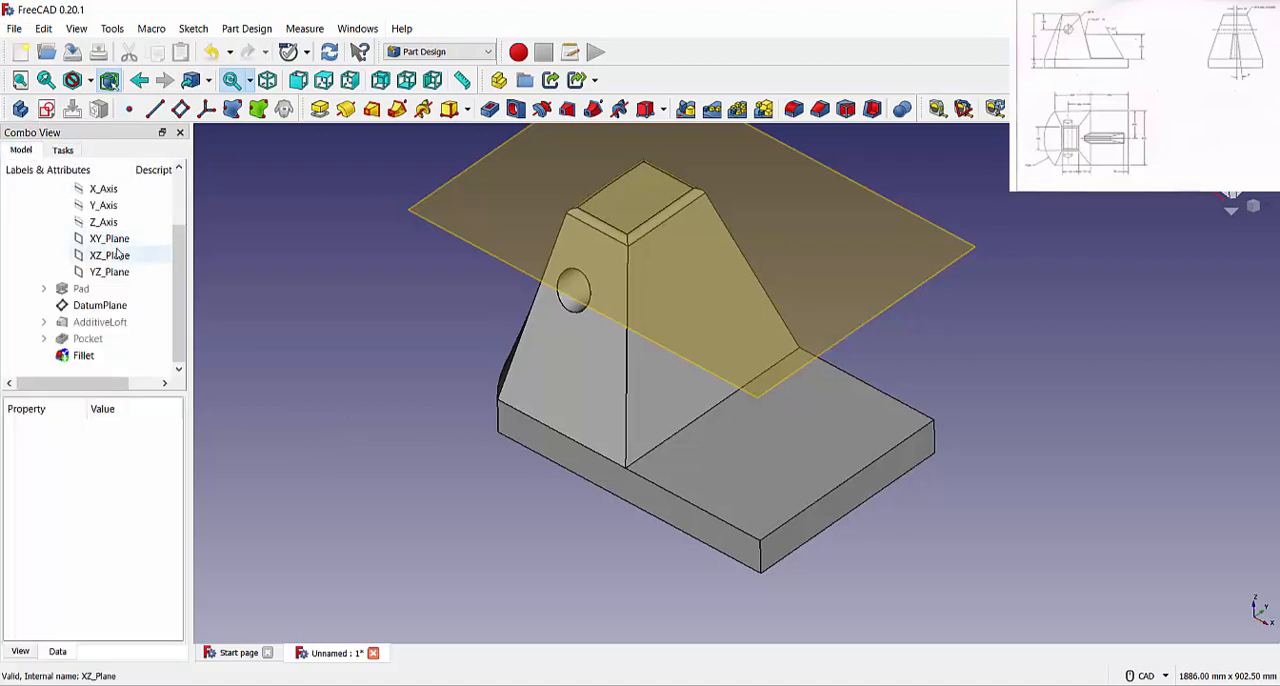
left_click(110, 255)
left_click(62, 150)
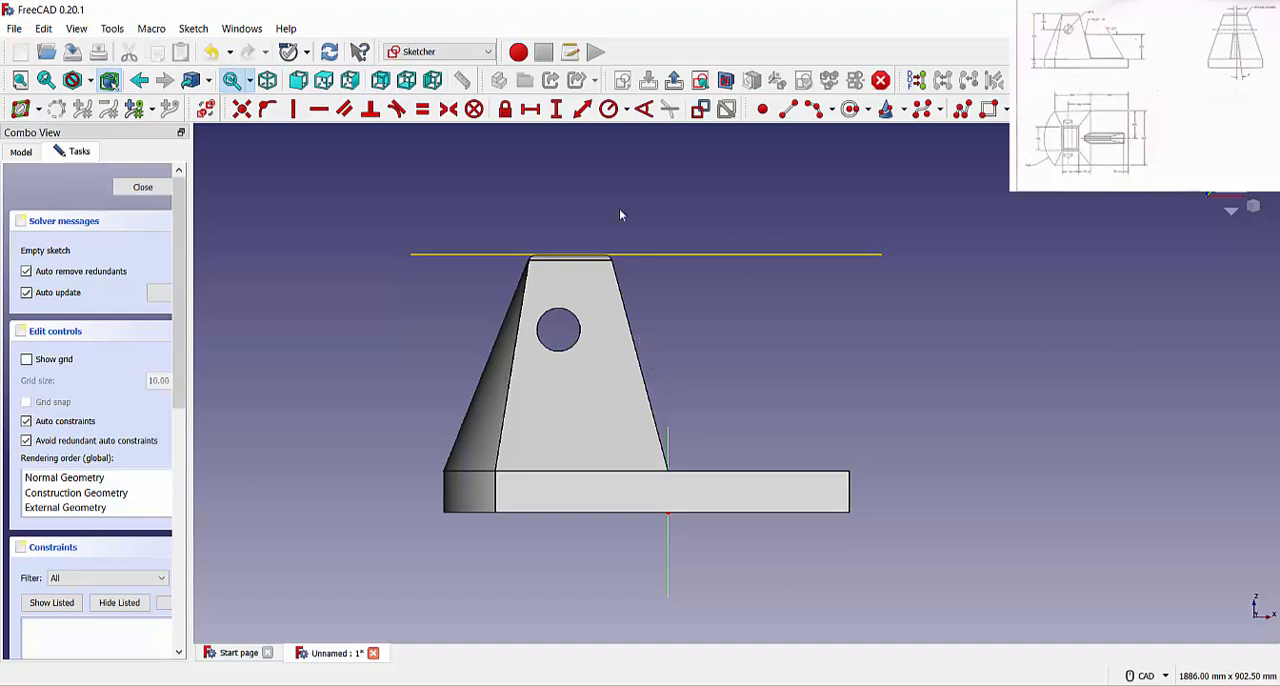
left_click(788, 110)
left_click(640, 361)
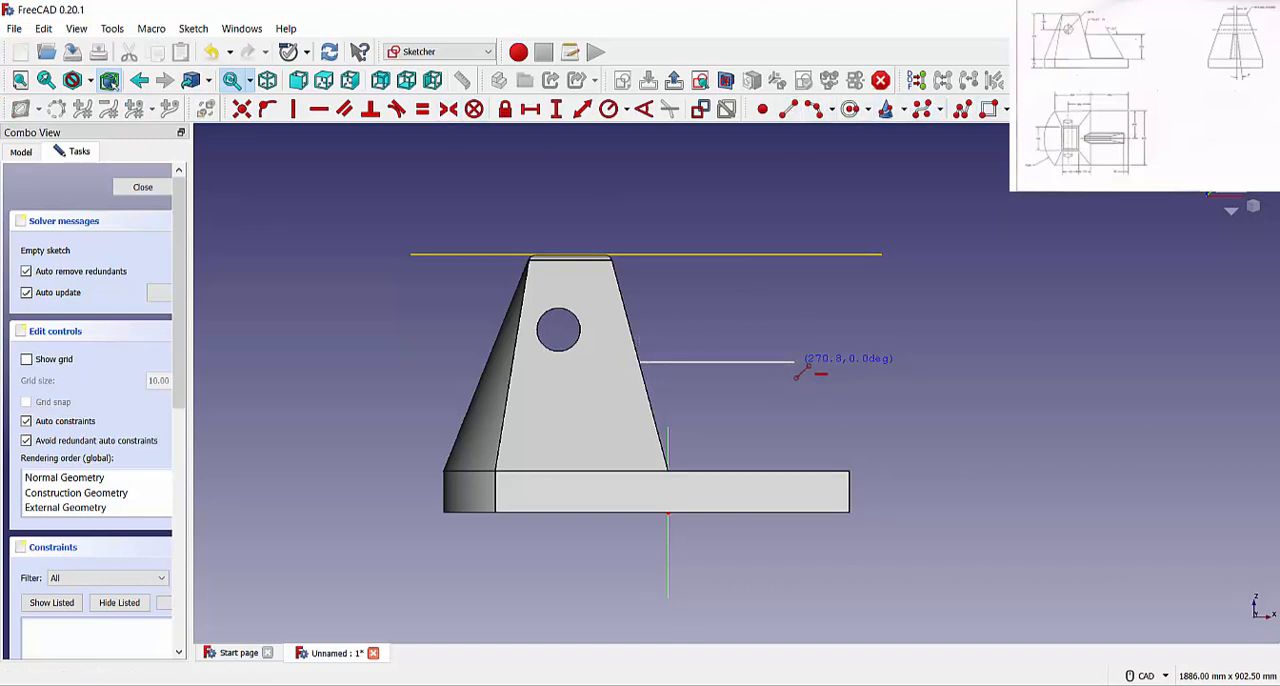
left_click(765, 362)
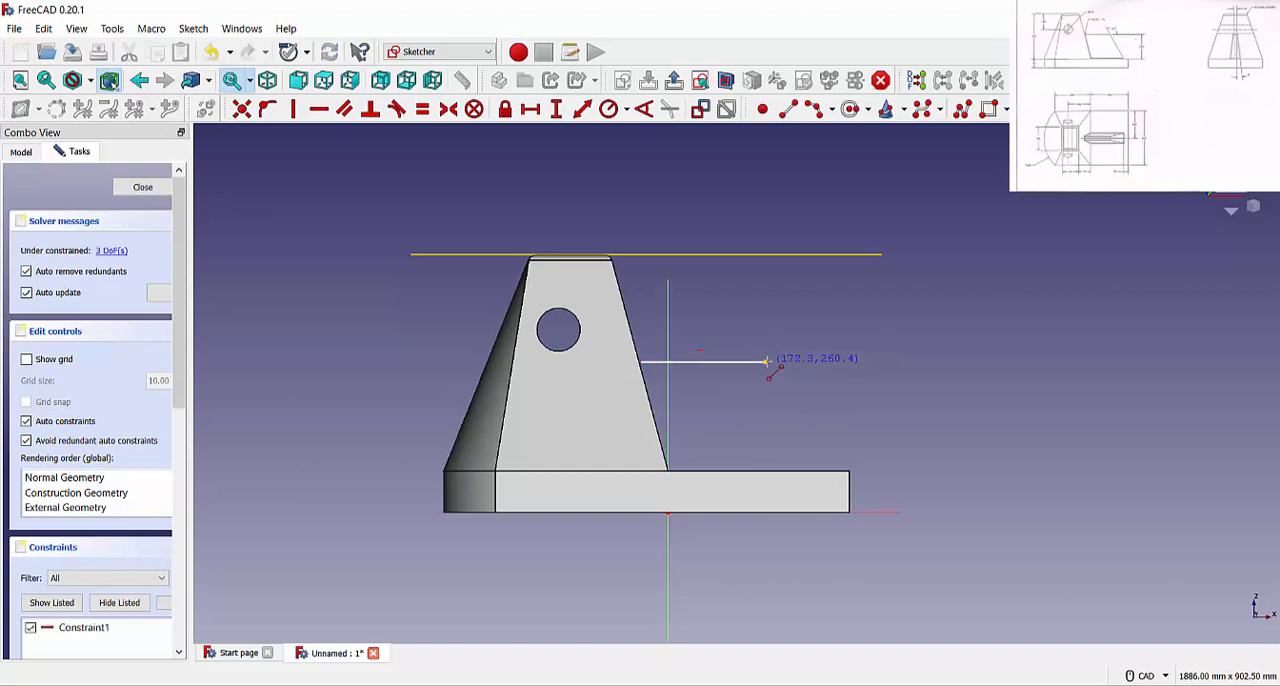
left_click(821, 469)
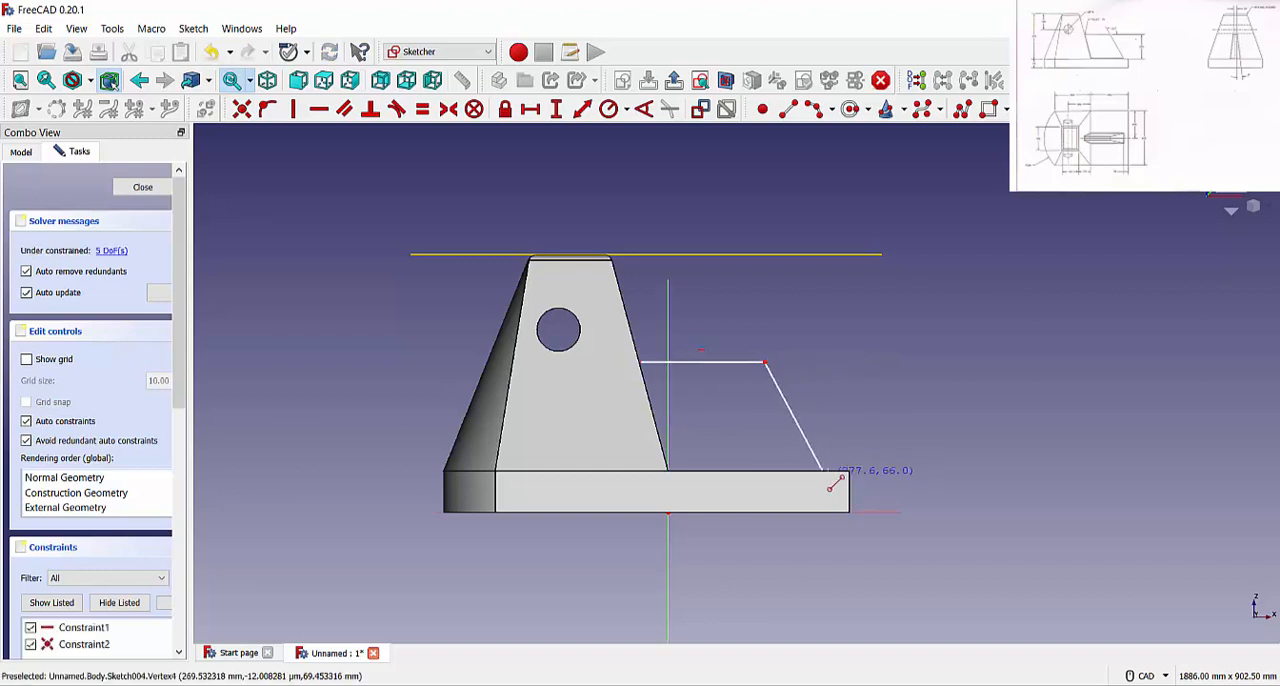
Switch to the Wireframe display style and close the rib profile with a line along the body's slanted edge and a horizontal base line
left_click(89, 82)
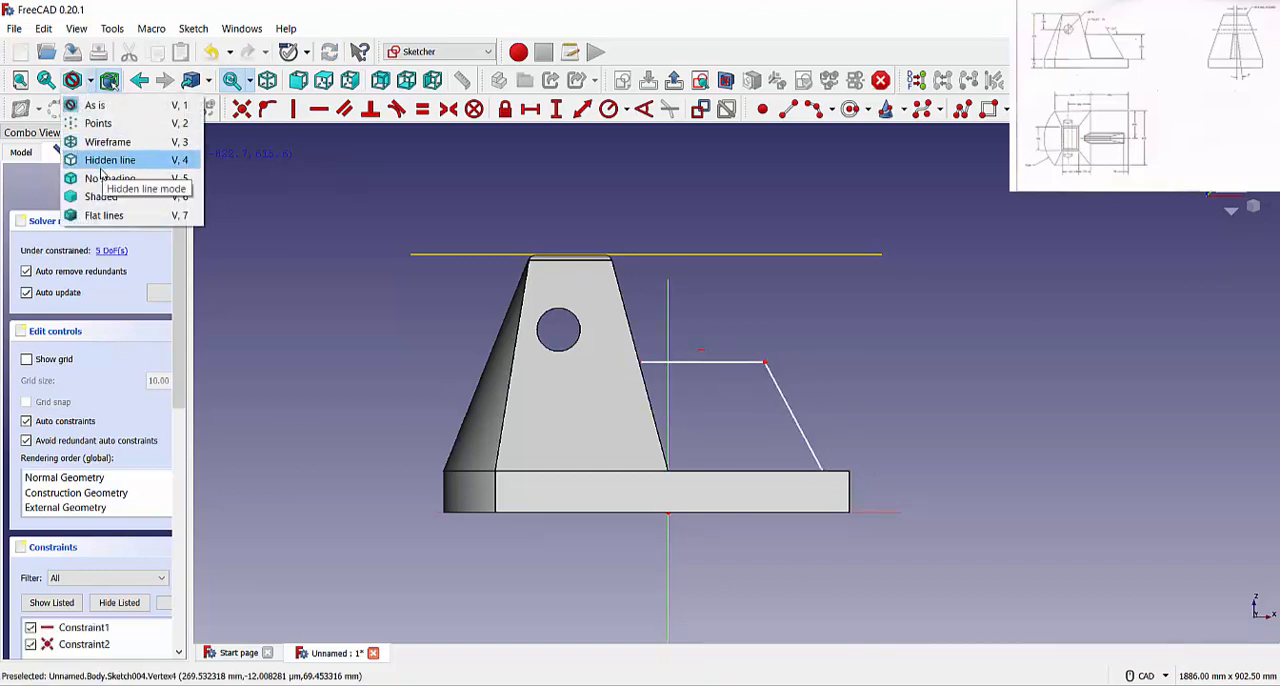
left_click(104, 159)
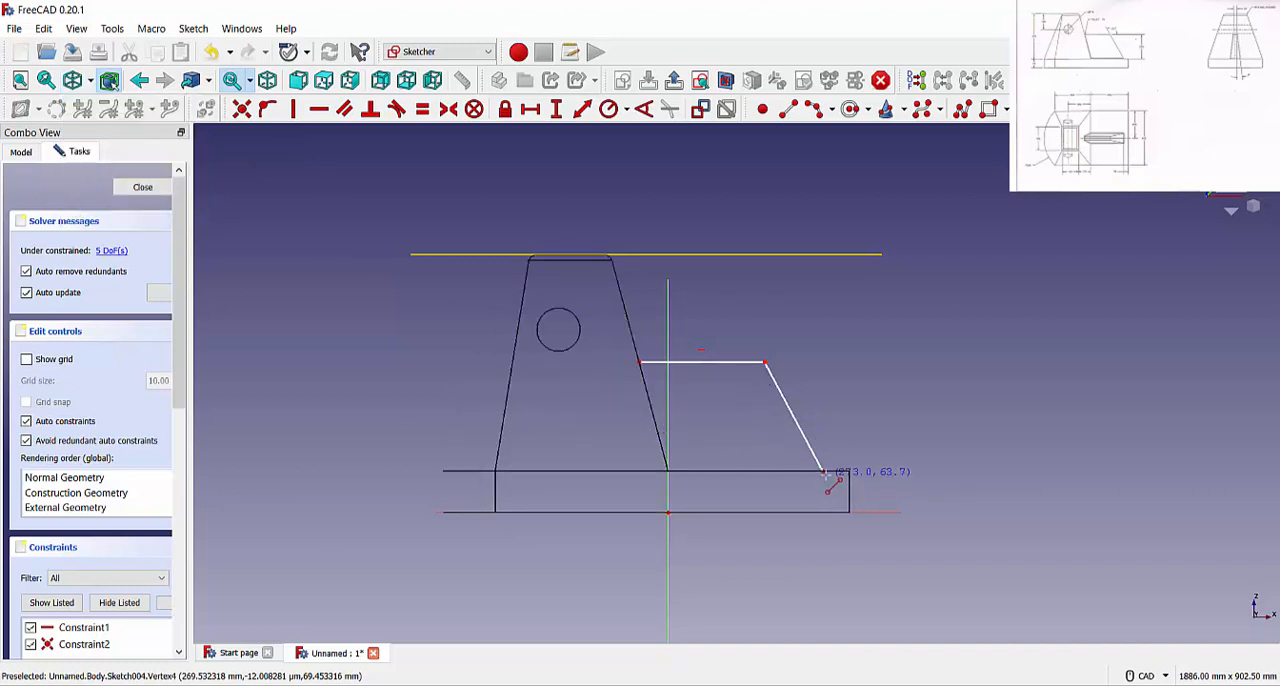
left_click(789, 110)
left_click(640, 361)
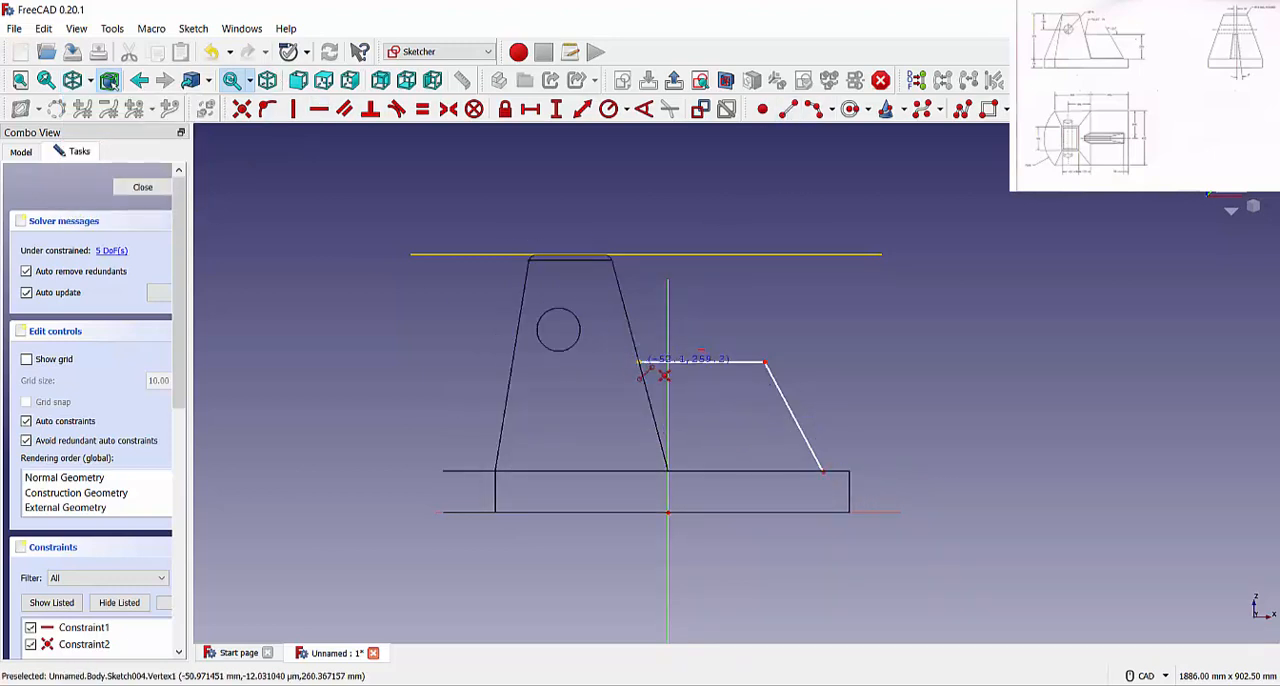
left_click(668, 470)
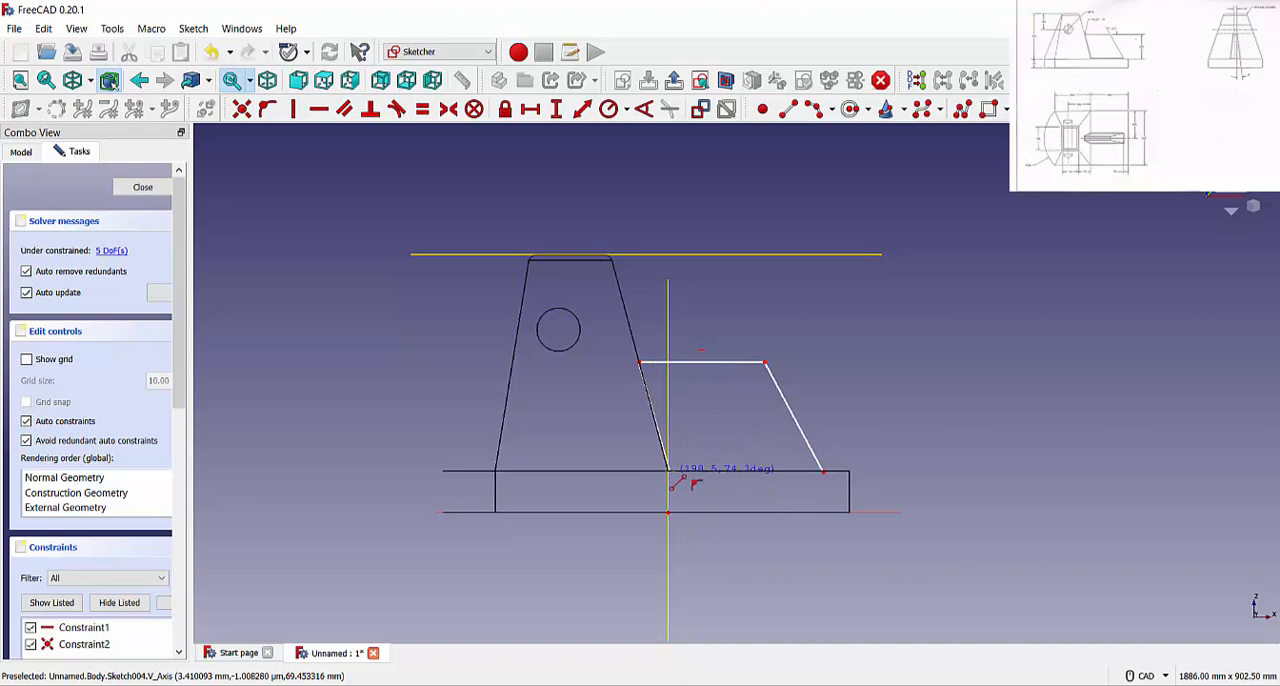
left_click(822, 471)
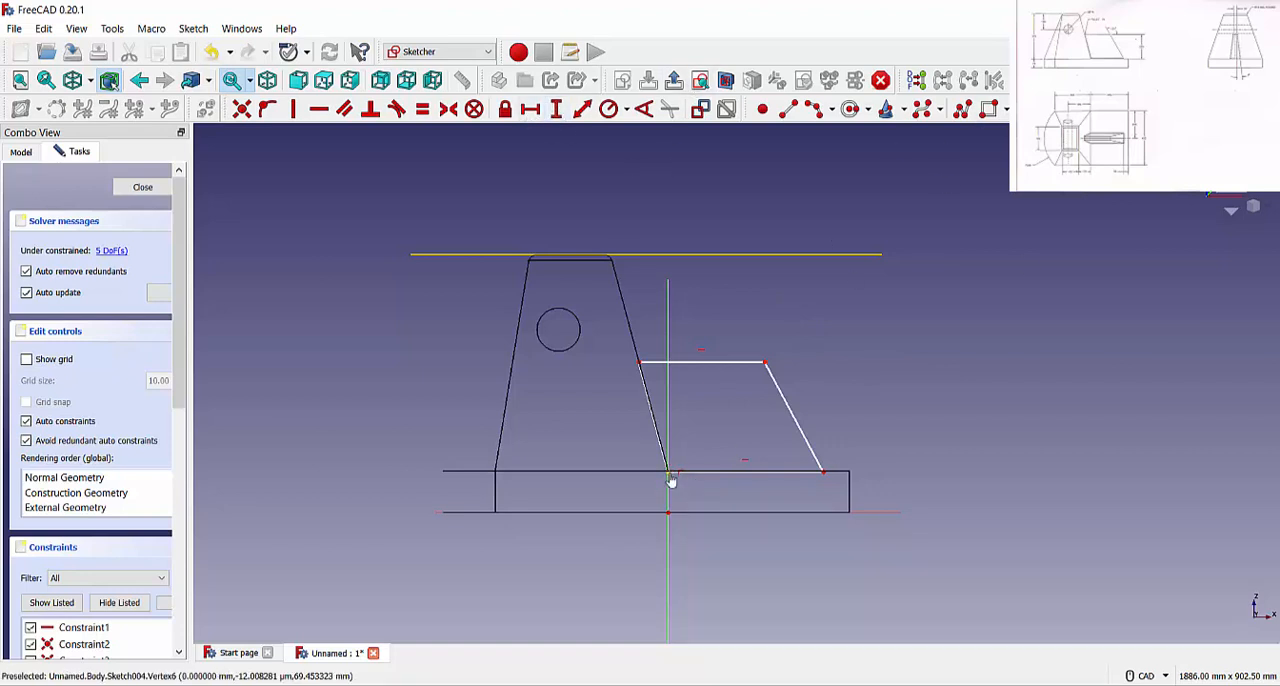
Constrain the vertical distance between the ends of the rib's inner slanted line to 200 mm
left_click(639, 362)
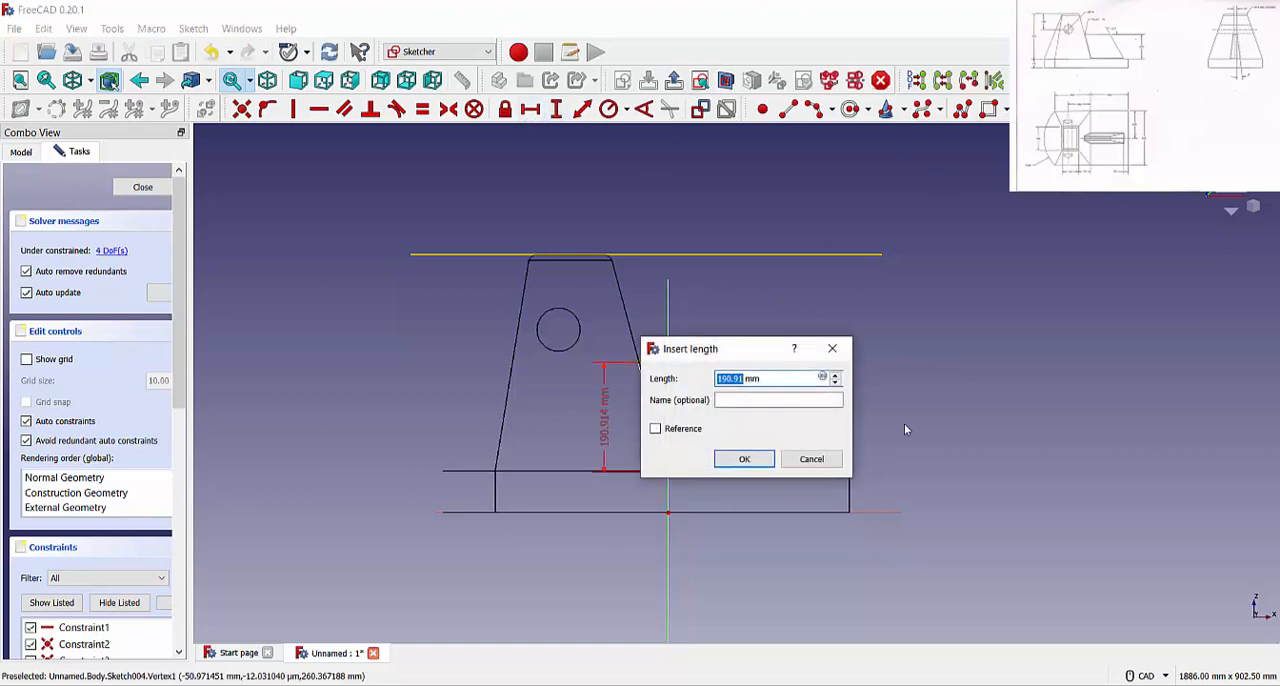
type("200")
key("Return")
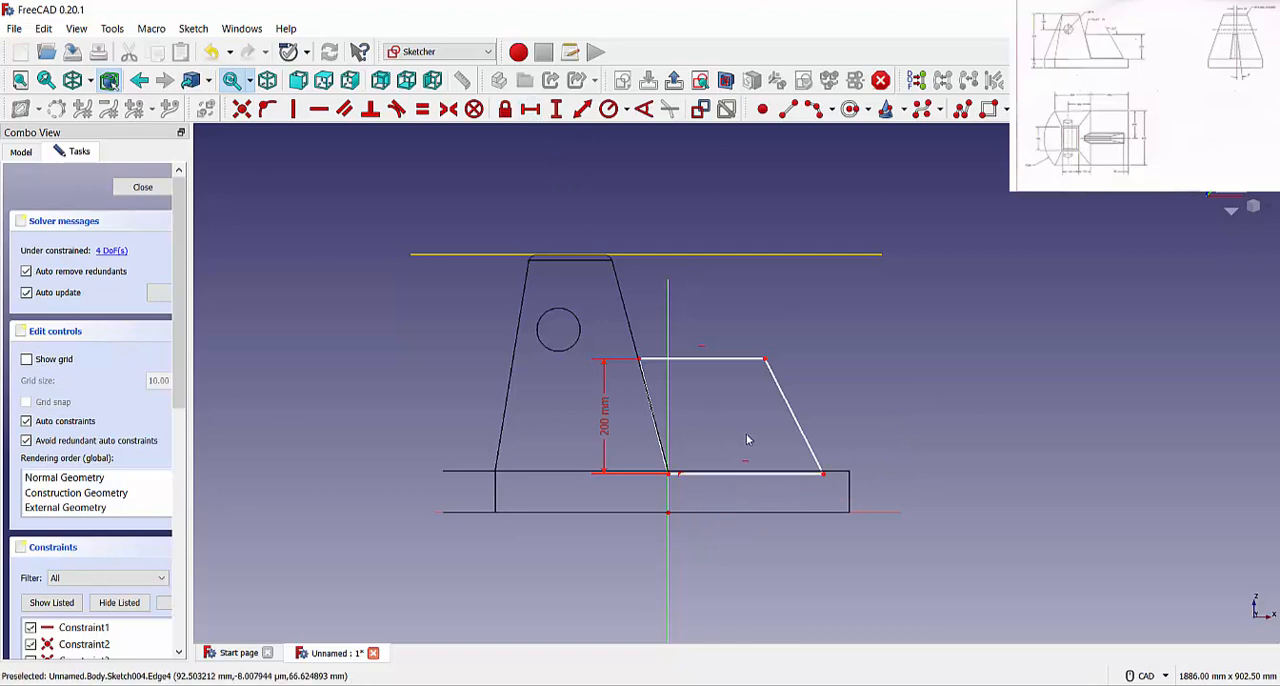
Constrain the horizontal length of the rib profile's base line to 315-38 mm
left_click(531, 109)
left_click(744, 471)
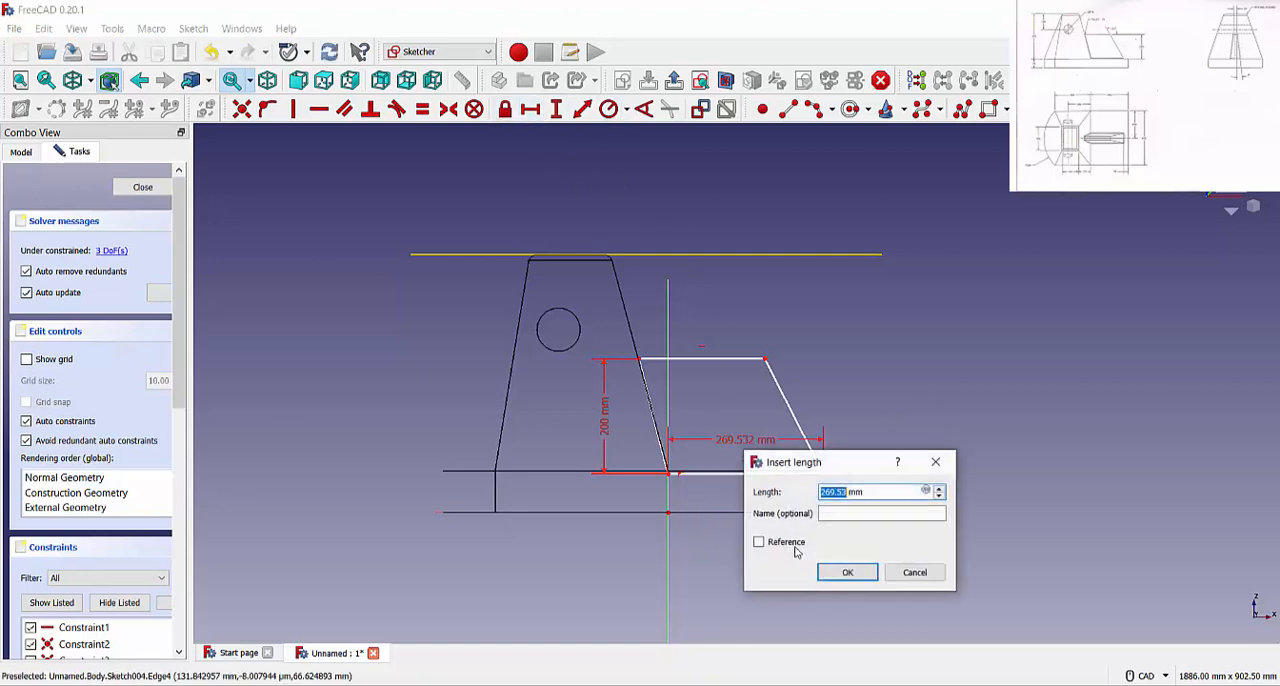
type("315-38")
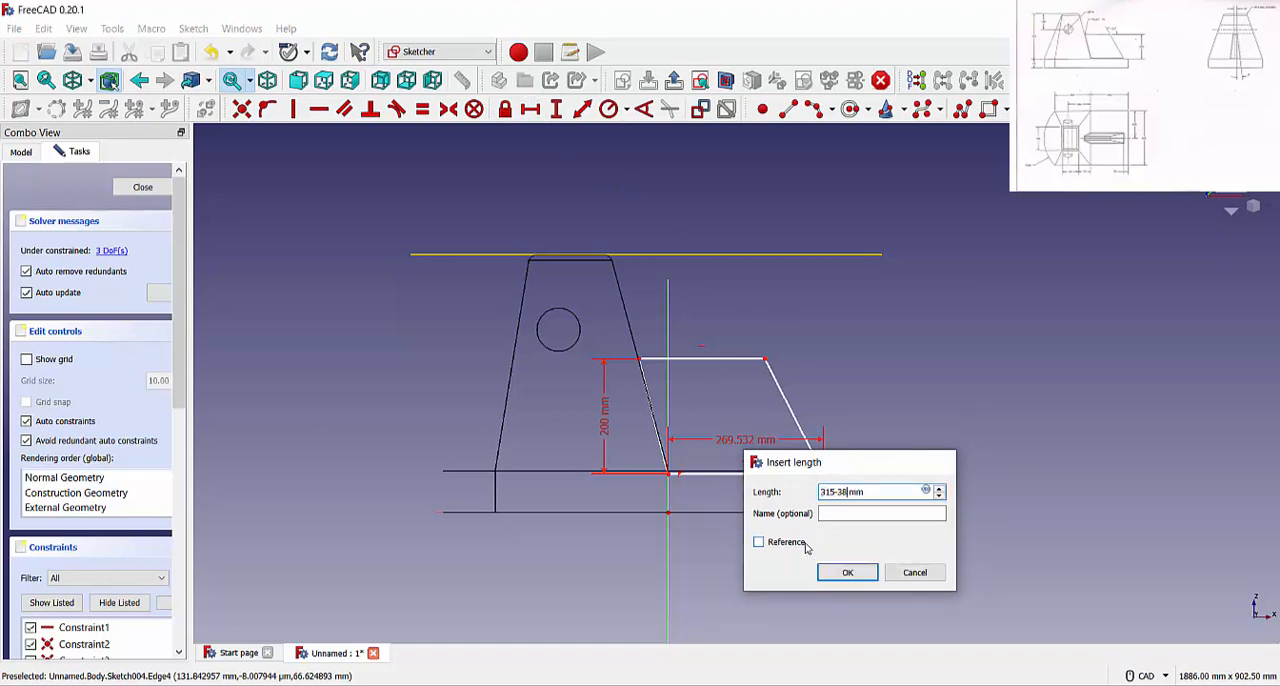
key("Return")
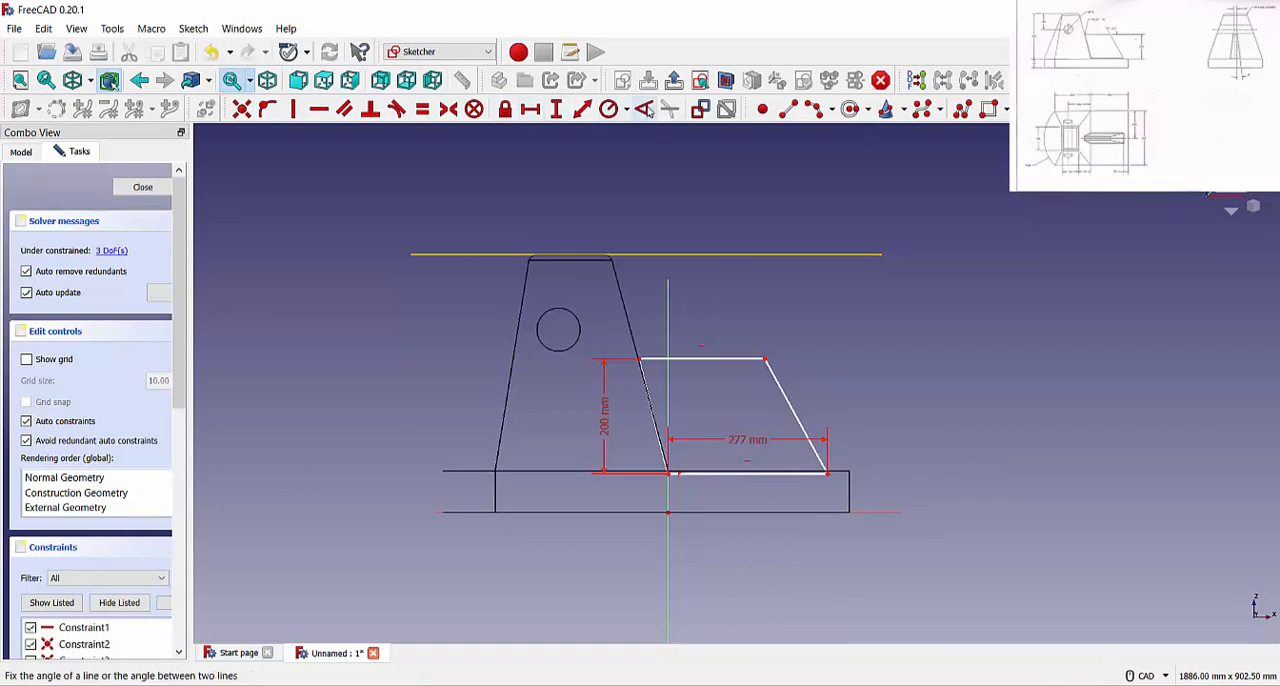
Constrain the angle between the rib's upper line and outer sloping line to 120°
left_click(644, 109)
left_click(795, 415)
left_click(745, 358)
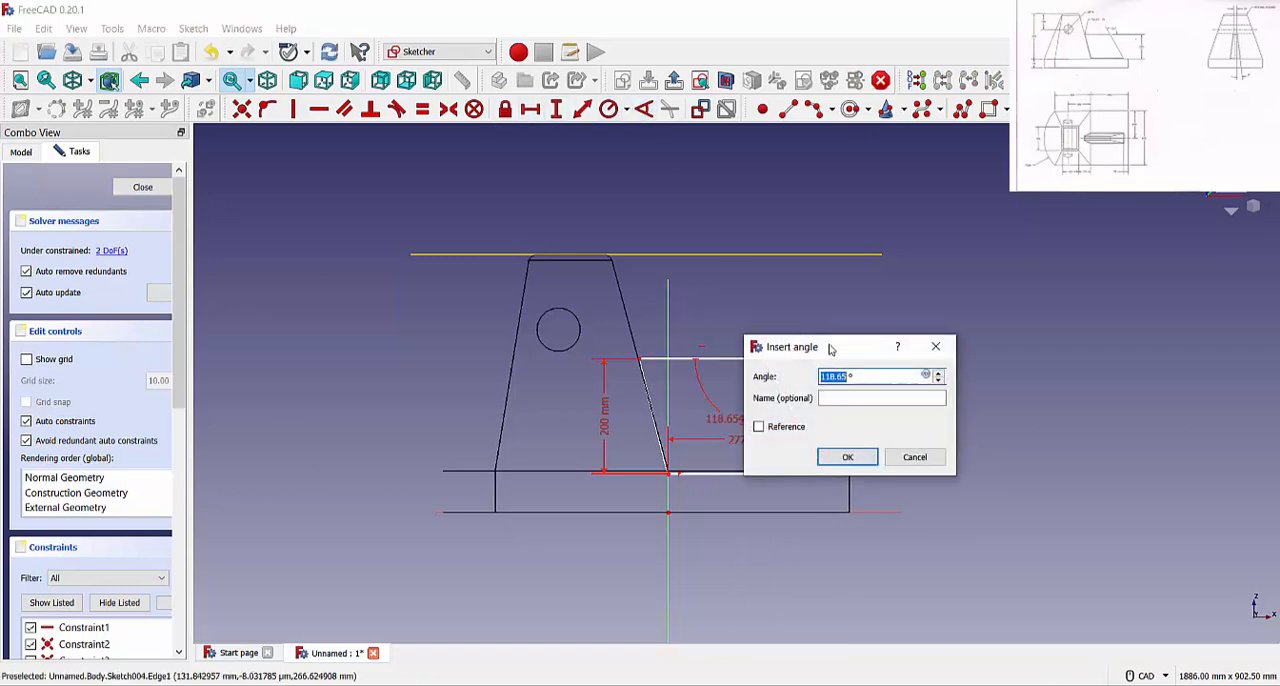
left_click_drag(803, 346, 977, 317)
type("120")
key("Return")
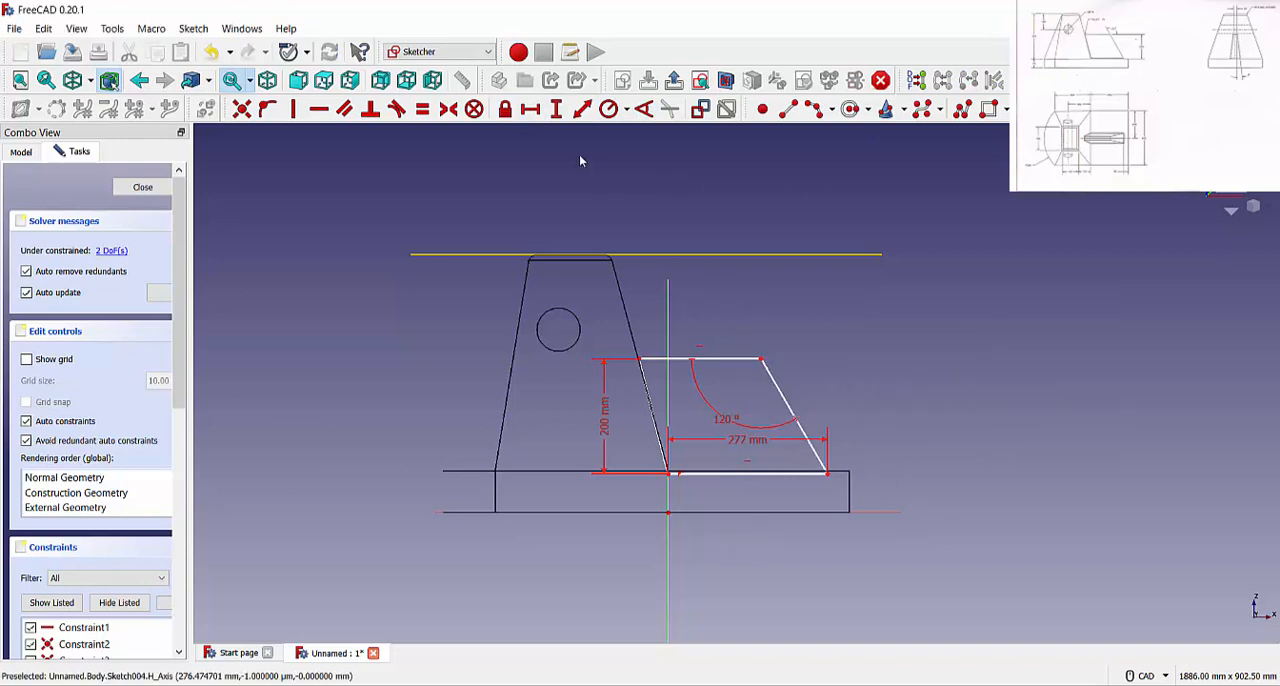
Constrain the rib profile's lower outer corner to a vertical distance of 72 mm from the origin
left_click(531, 109)
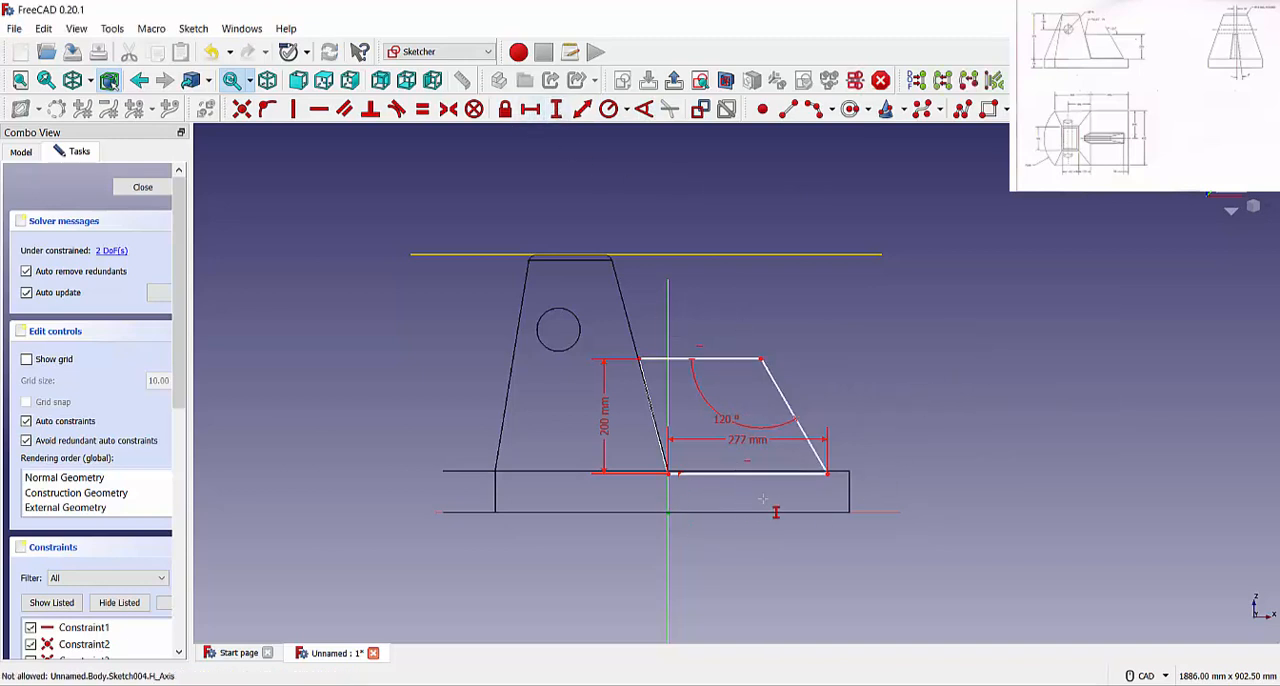
left_click(828, 474)
type("42")
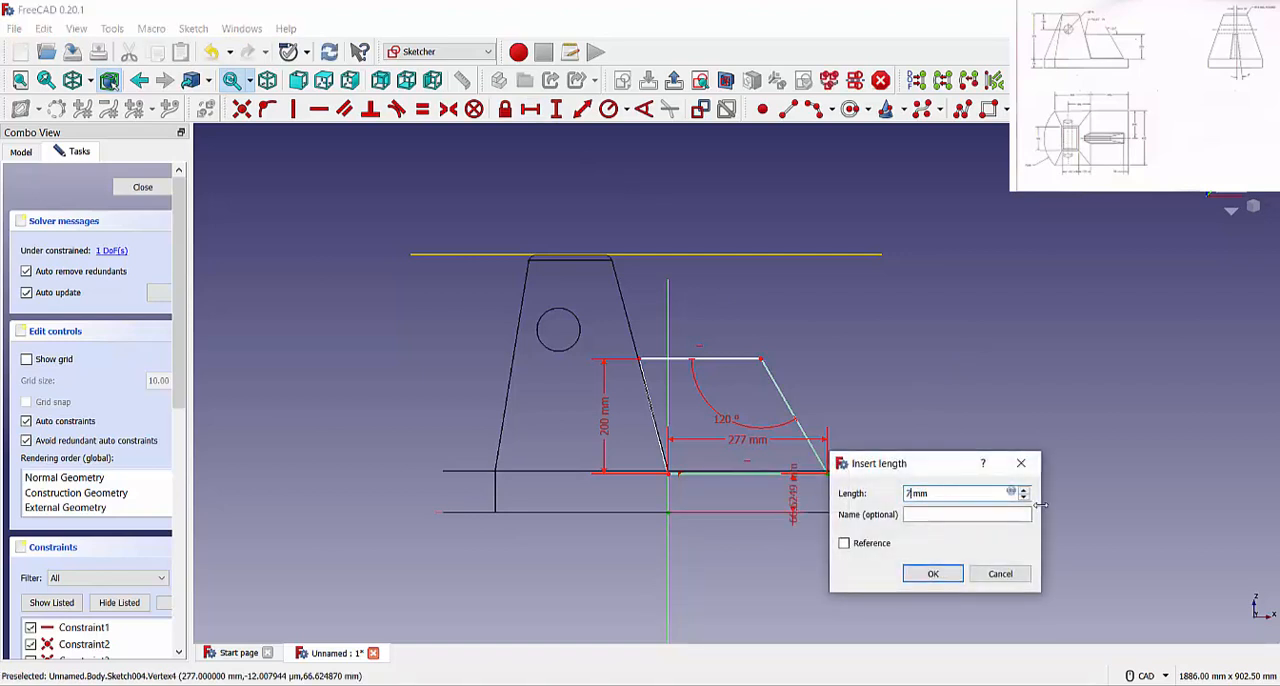
key("Return")
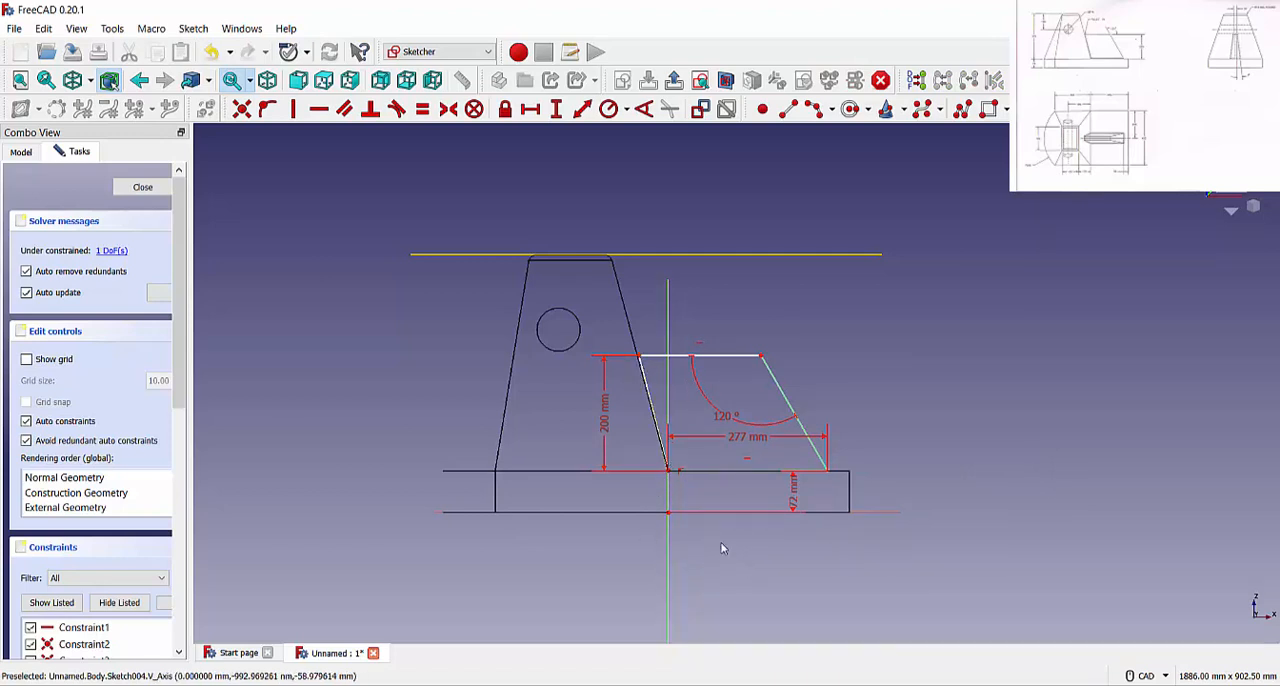
Constrain the angle between the rib's inner slanted line and base line to 105° and close the sketch
scroll(643, 374, "up", 3)
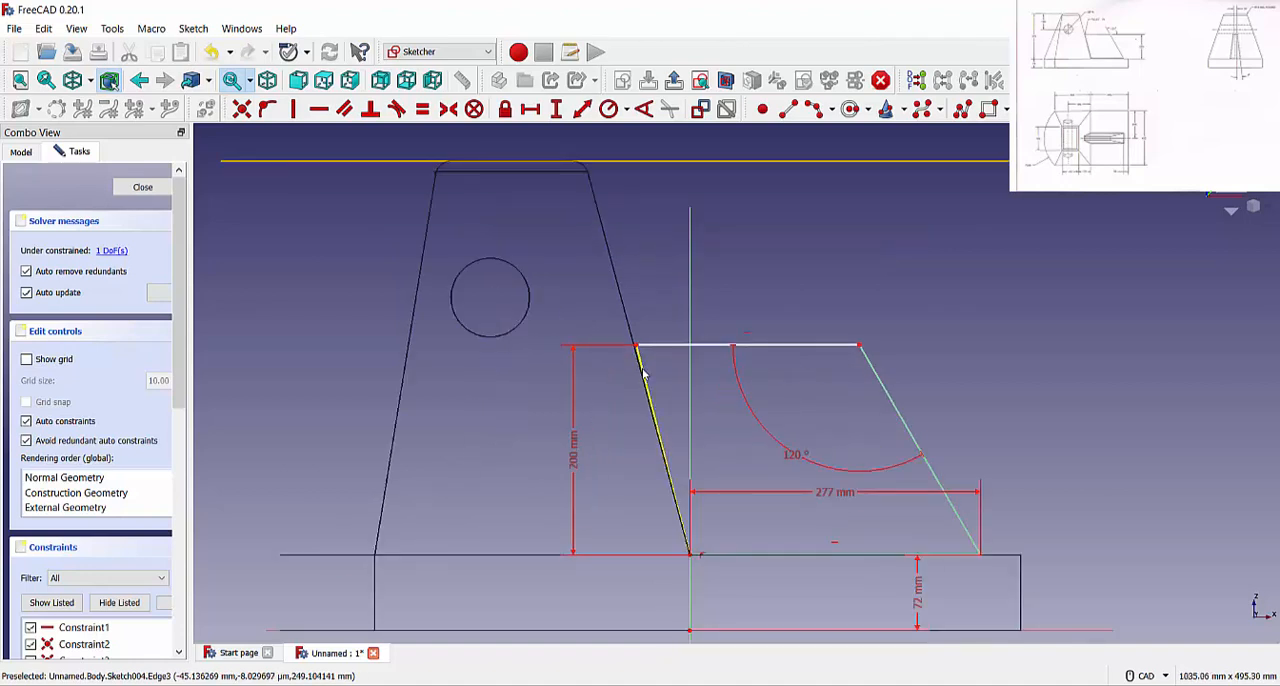
scroll(733, 508, "down", 2)
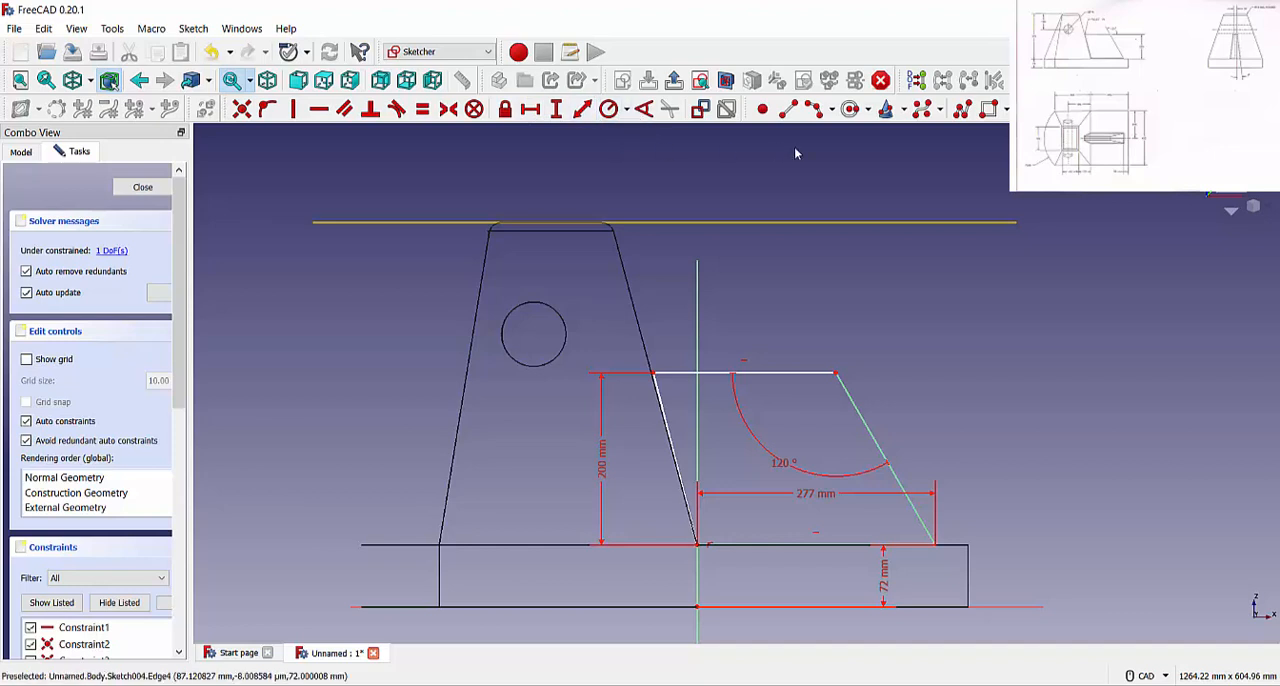
left_click(644, 108)
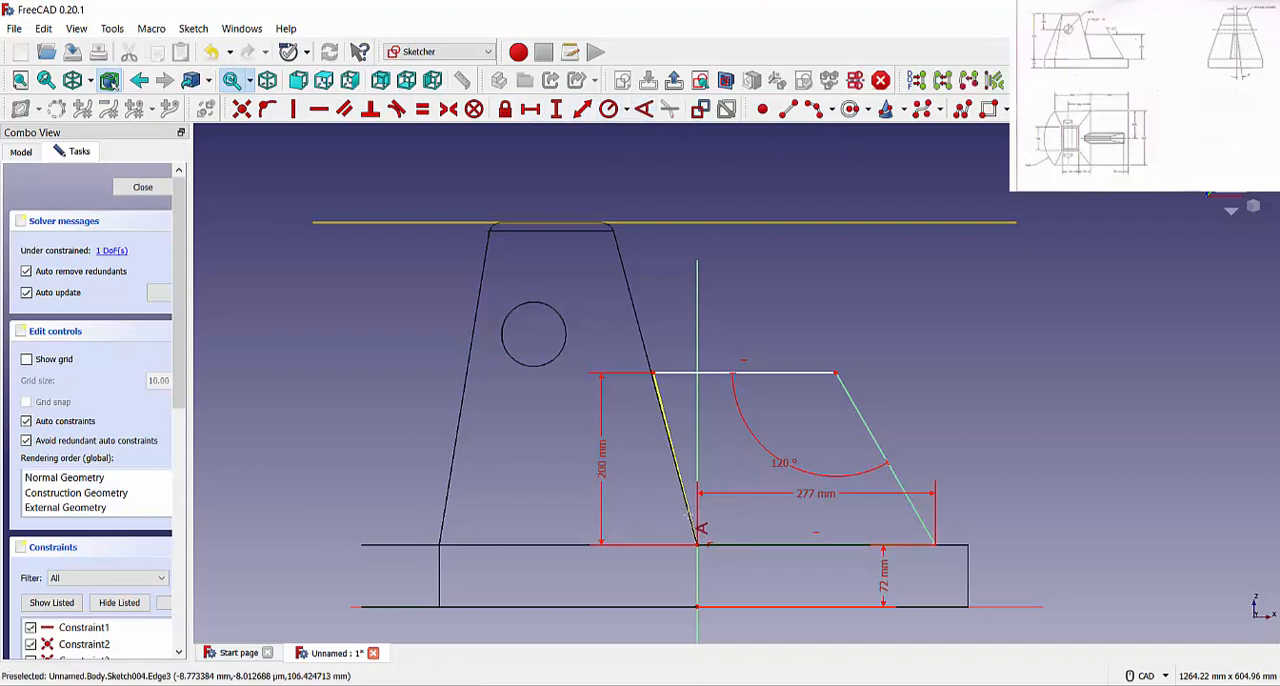
left_click(688, 514)
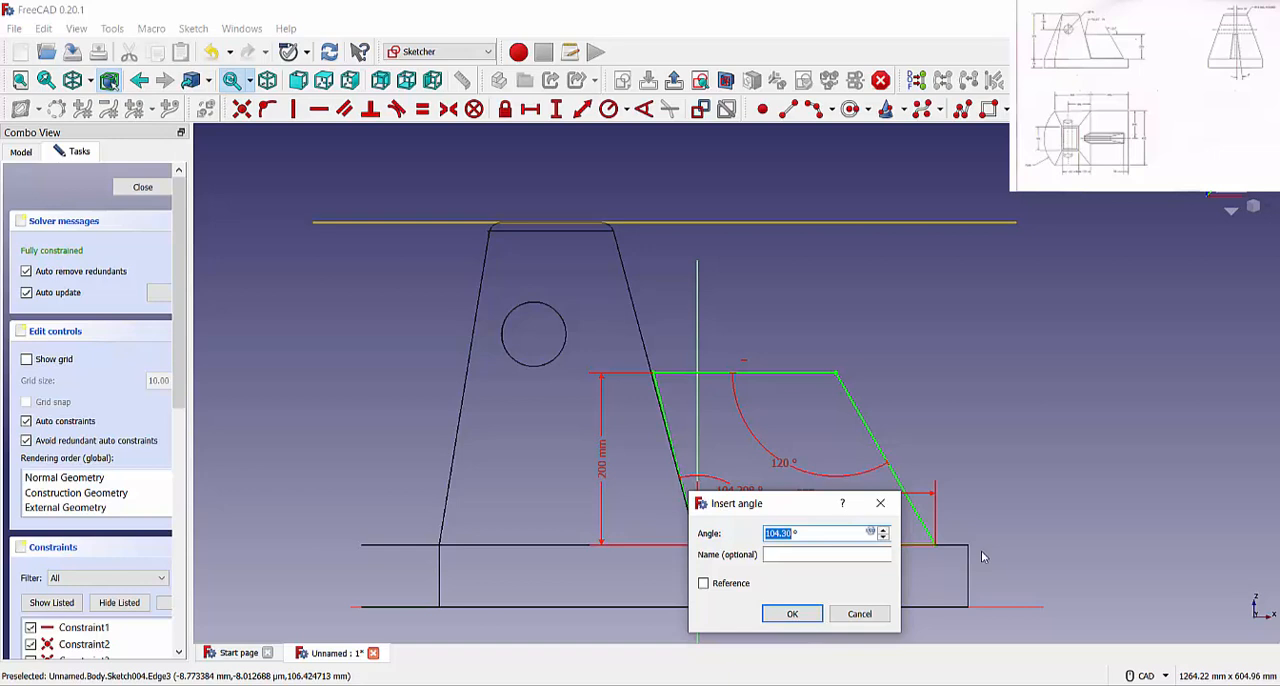
type("105")
key("Return")
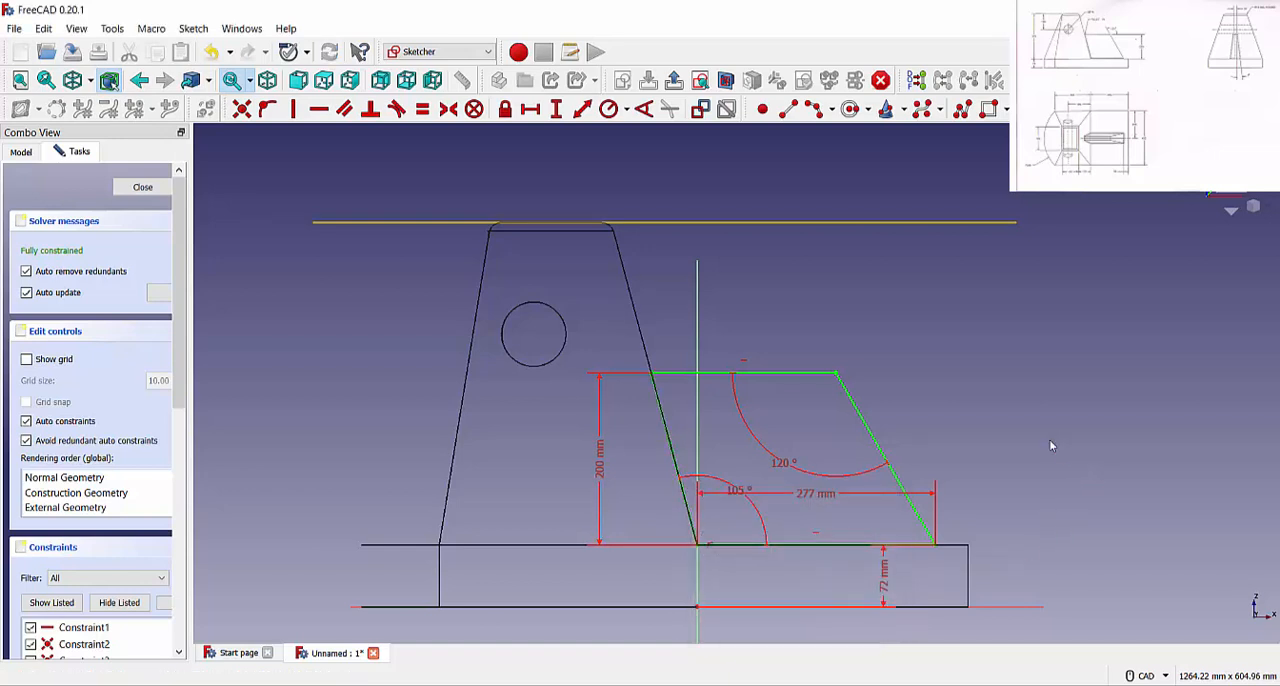
left_click(142, 187)
Start a pad of the closed rib profile and set its type to Two dimensions
left_click(319, 108)
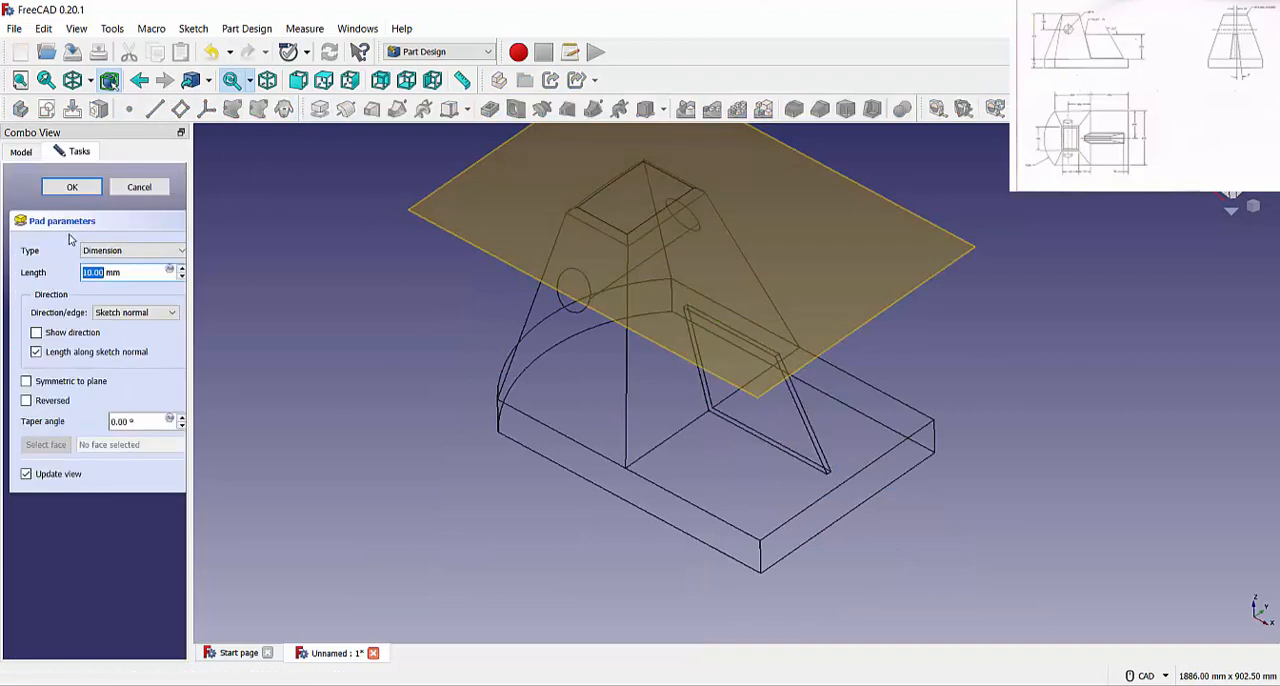
left_click(129, 251)
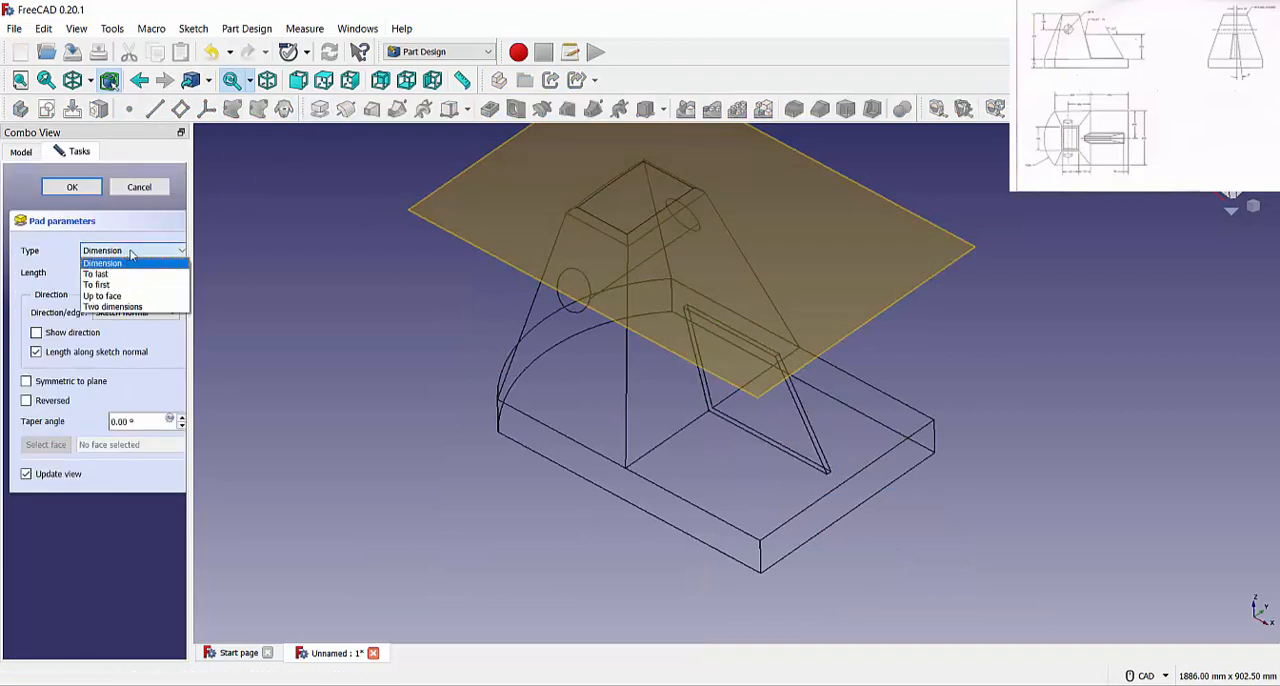
left_click(130, 256)
left_click(130, 250)
left_click(112, 306)
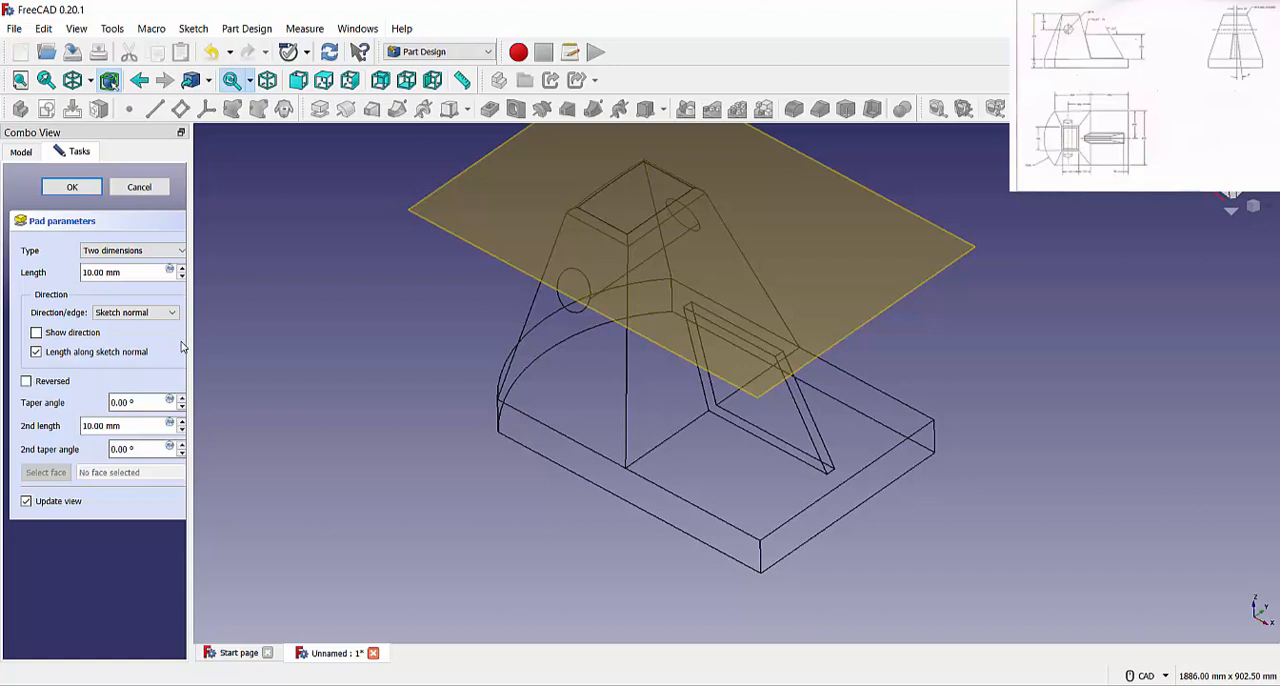
Set both rib pad lengths to 15 mm, apply the pad and switch the display style to As is
left_click(130, 271)
left_click_drag(127, 271, 42, 268)
type("15")
key("Tab")
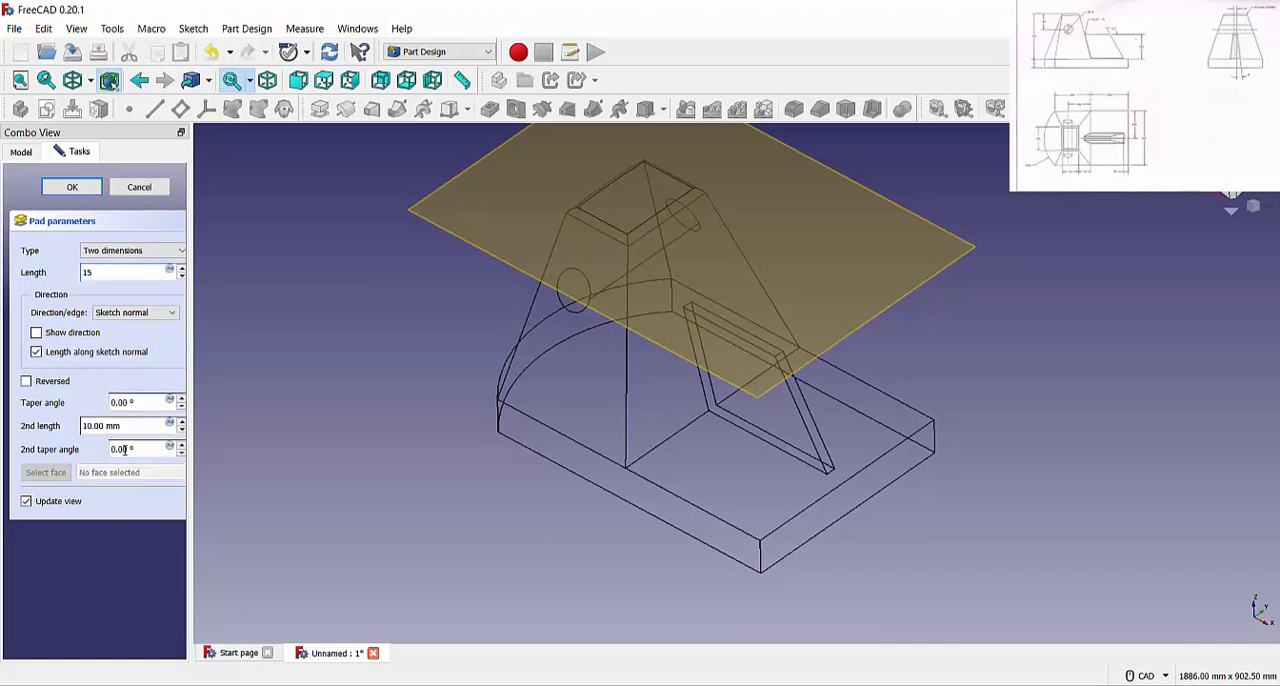
type("15")
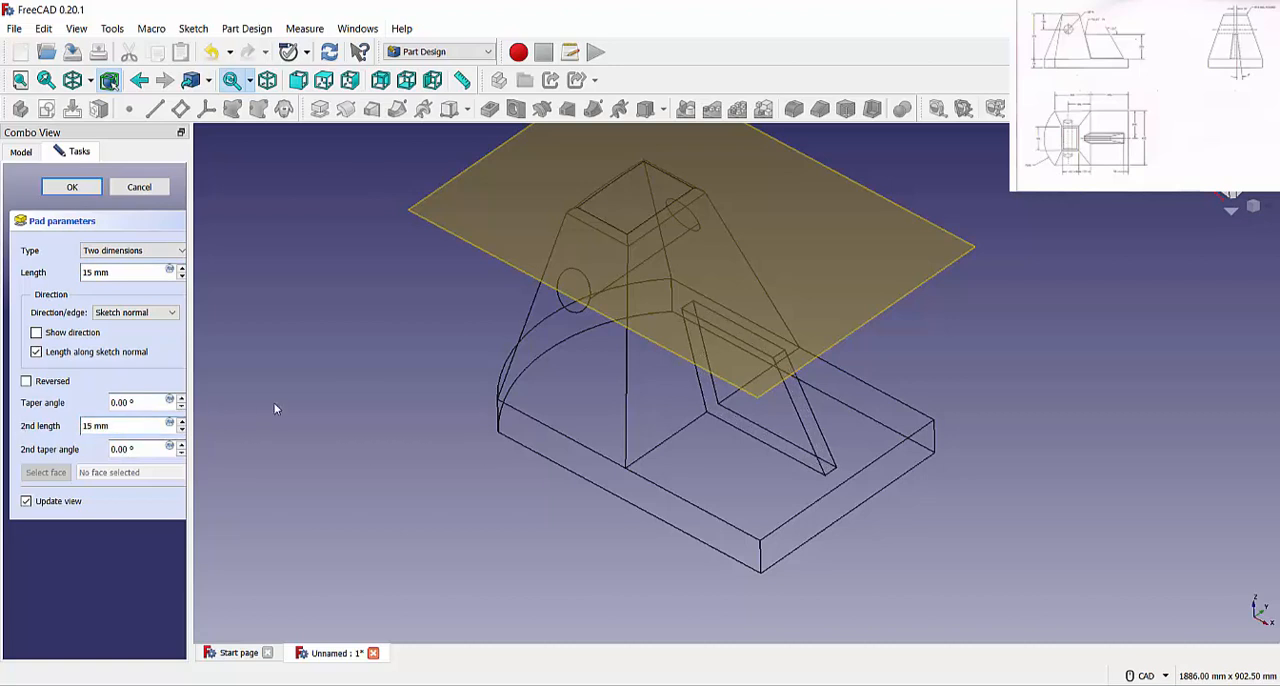
left_click(84, 190)
left_click(90, 80)
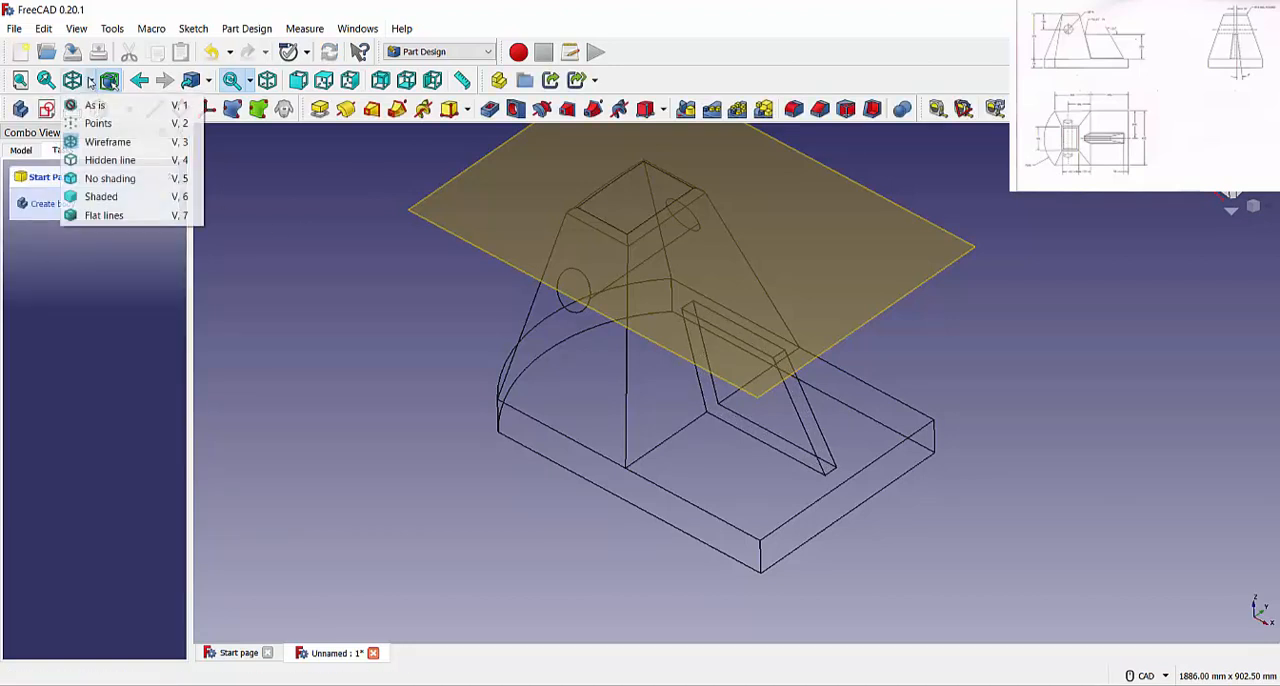
left_click(95, 107)
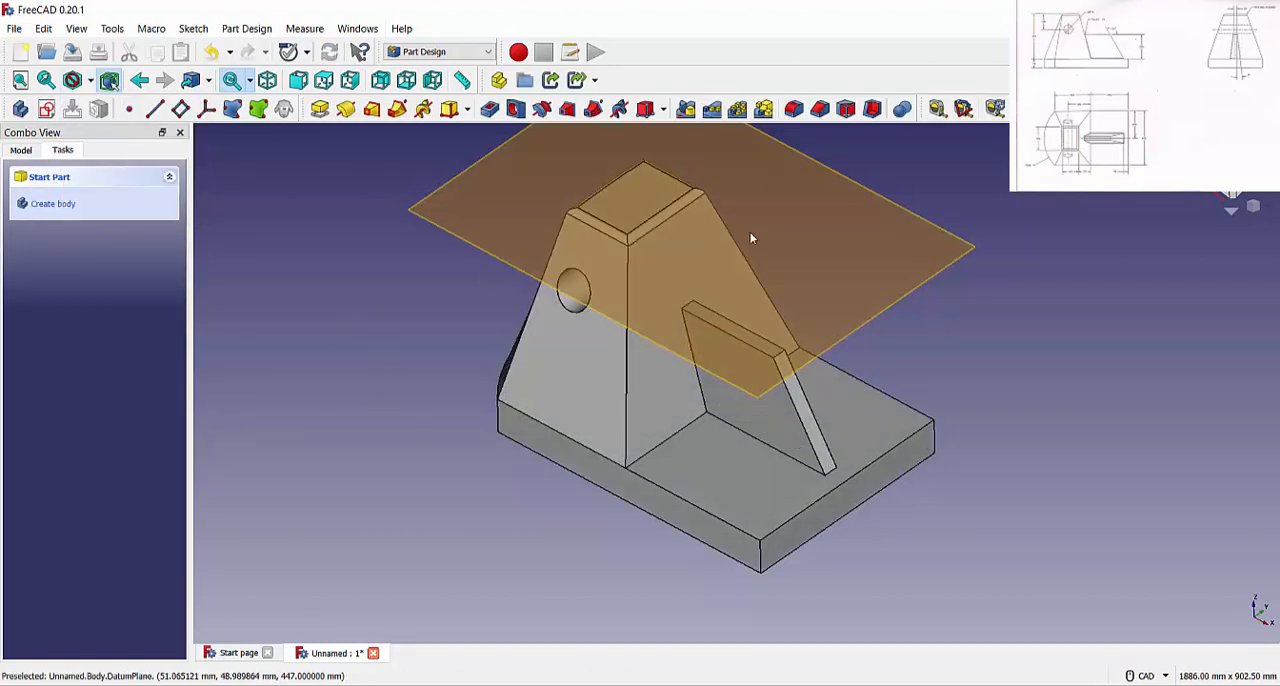
Apply a 7° draft to the rib's two opposite side faces
left_click(846, 110)
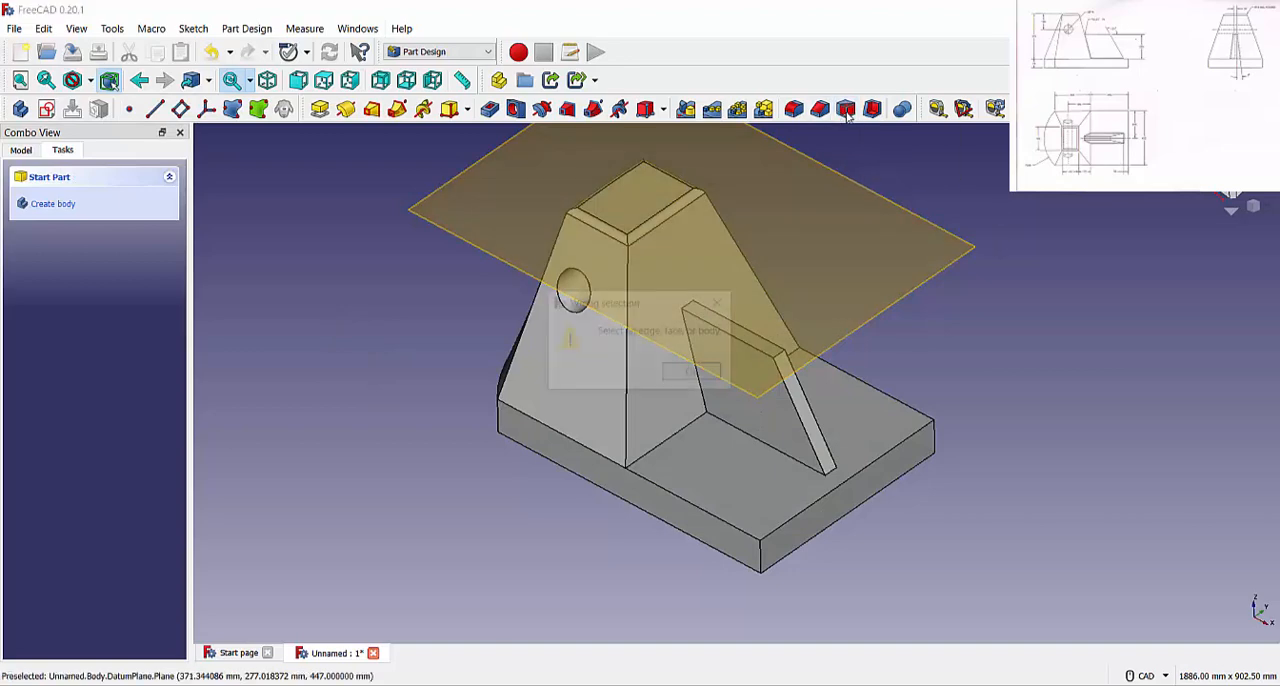
left_click(700, 371)
left_click(766, 398)
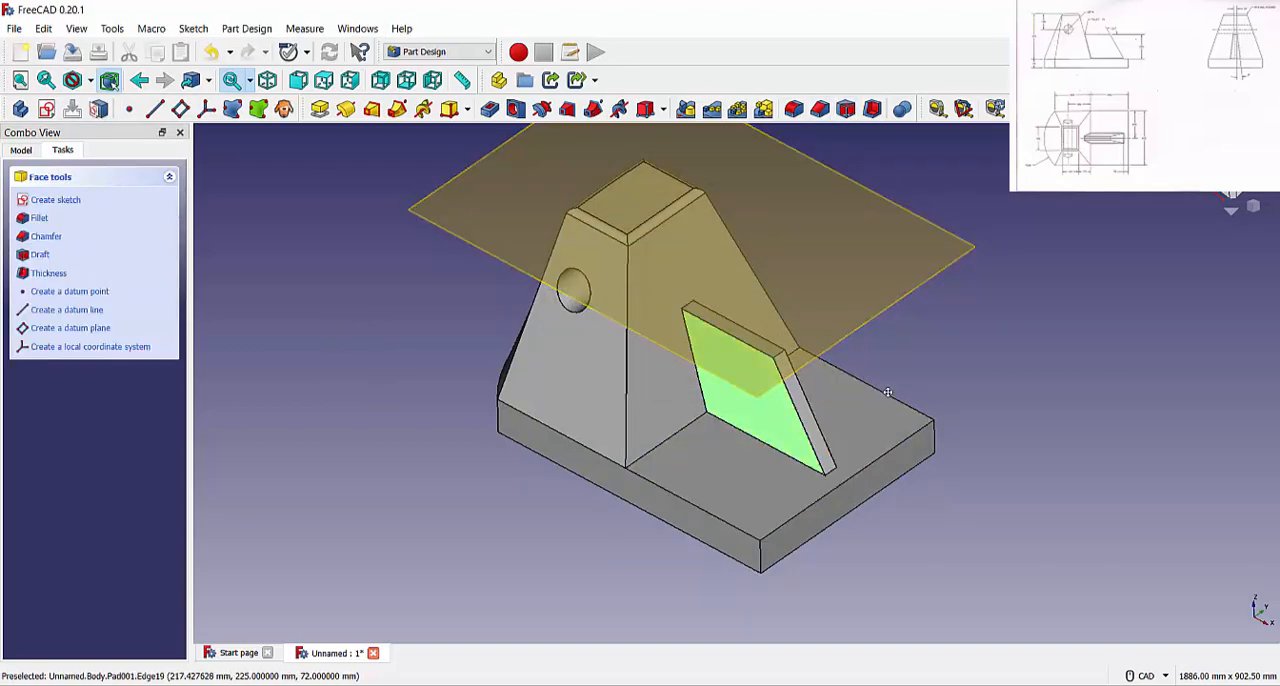
middle_click_drag(766, 398, 832, 407)
left_click(810, 366, "ctrl")
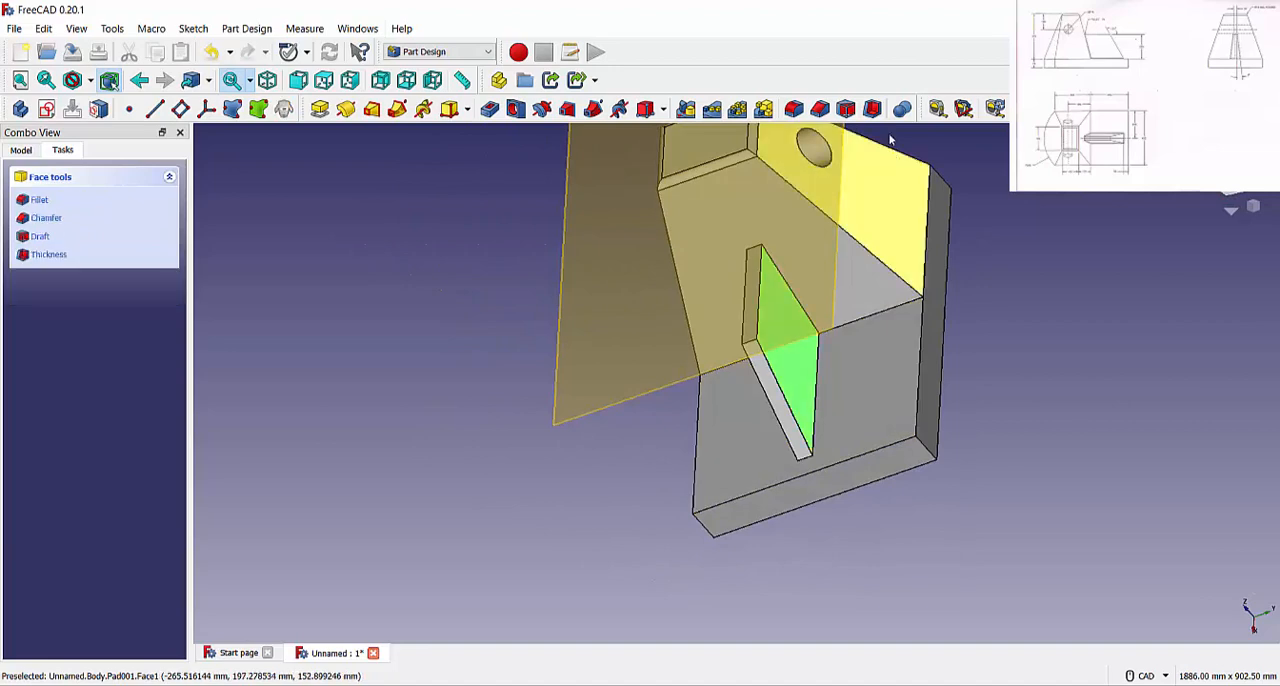
left_click(846, 110)
middle_click_drag(692, 342, 235, 468)
double_click(118, 437)
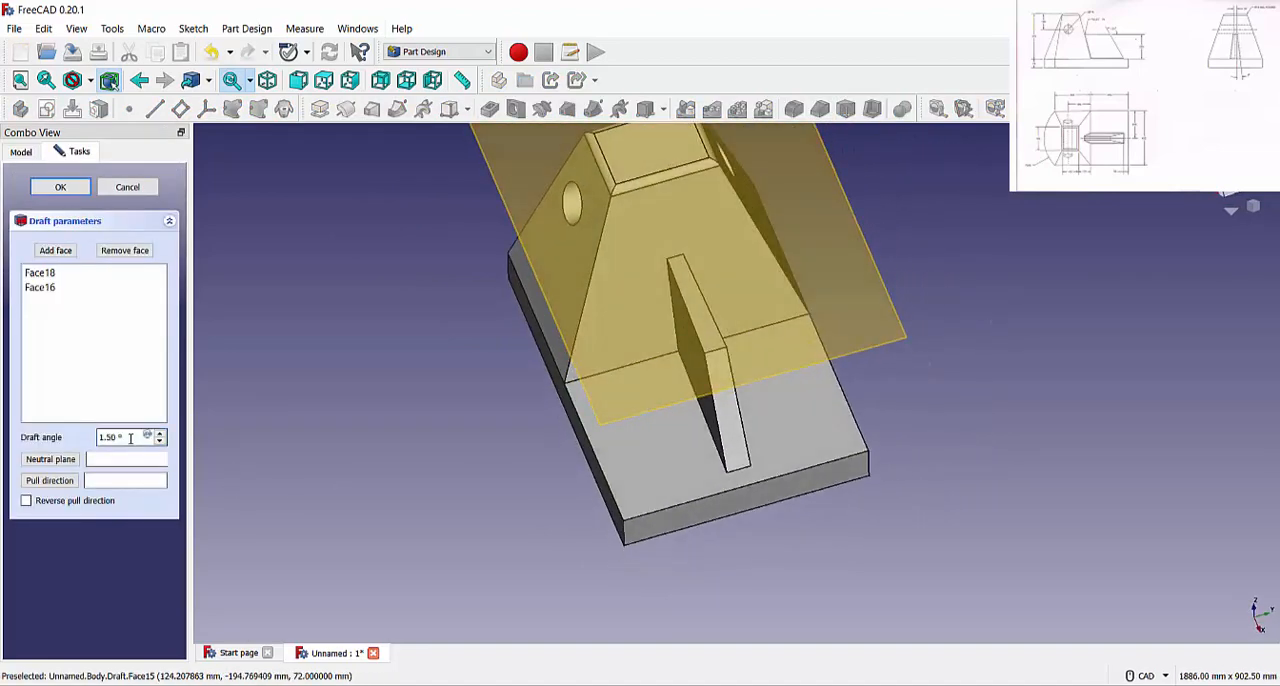
type("7")
key("Return")
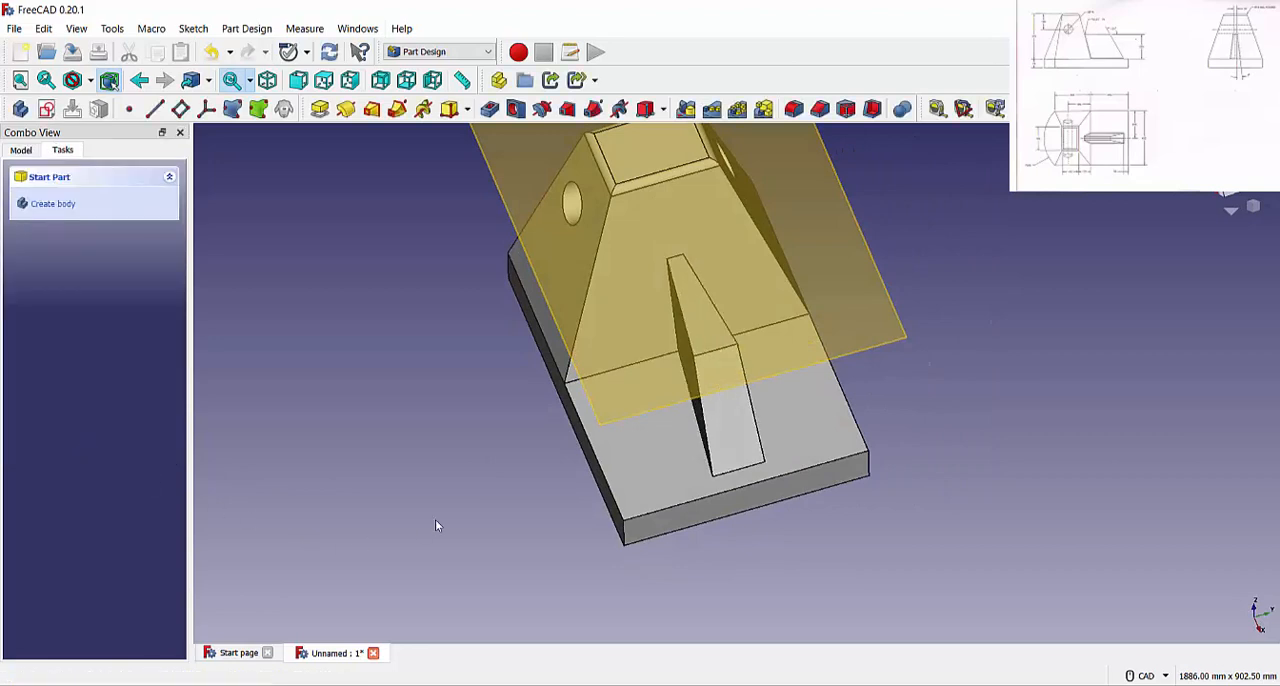
Reopen the rib's draft for editing and activate the neutral plane selection
middle_click_drag(501, 491, 173, 338)
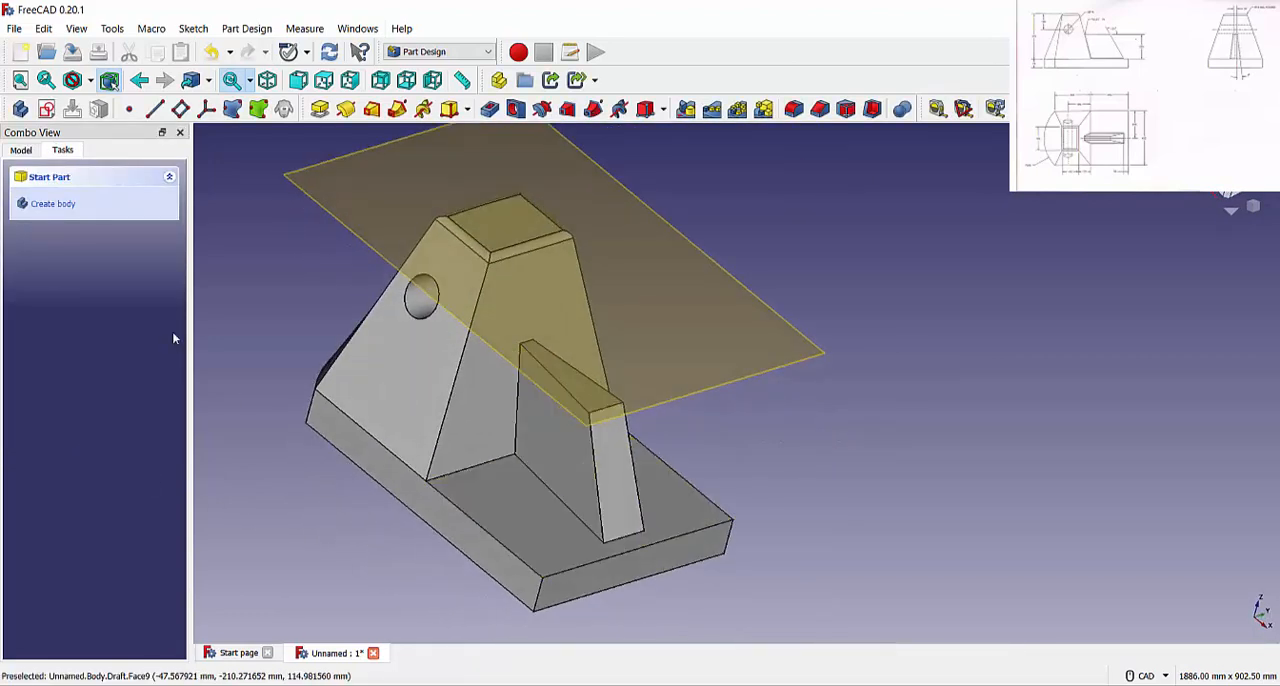
left_click(21, 152)
double_click(86, 366)
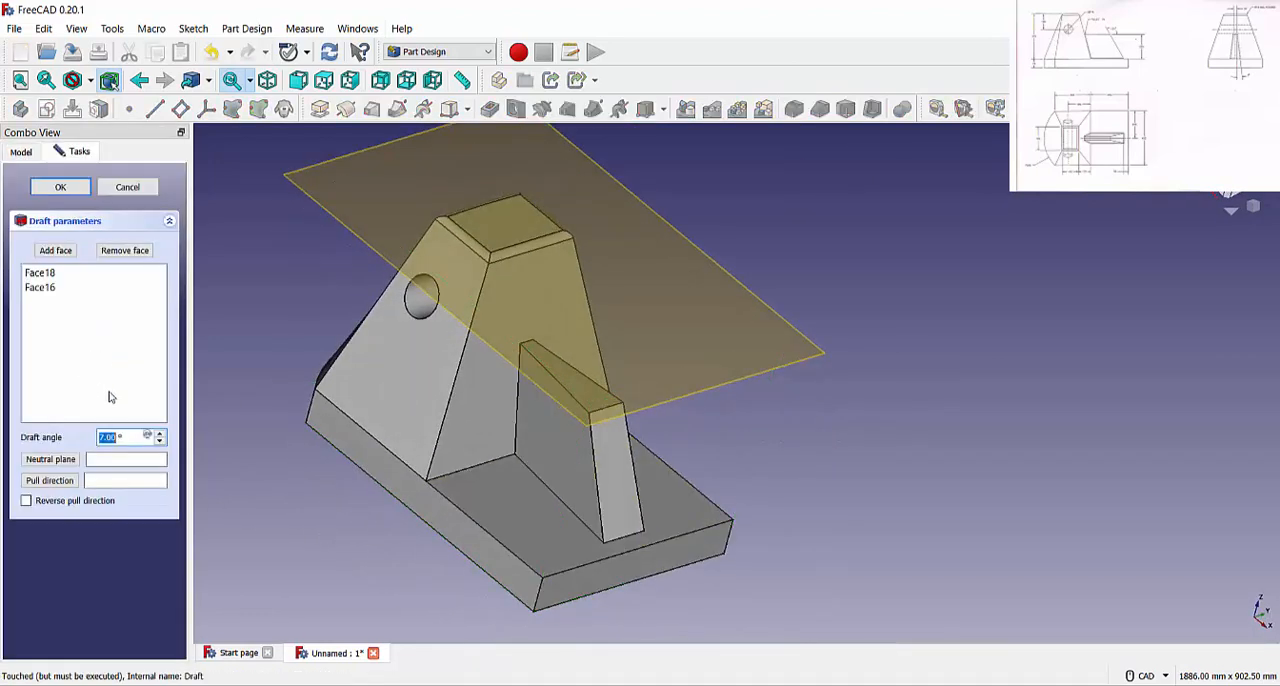
left_click(54, 462)
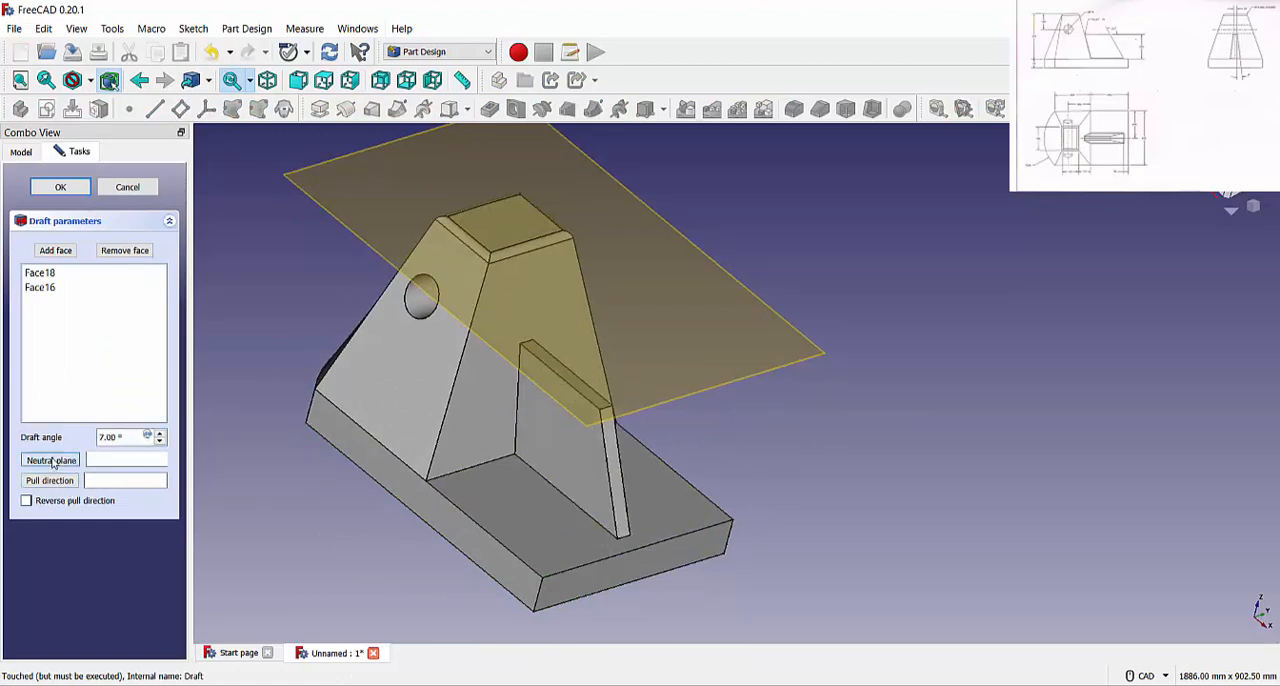
left_click(54, 481)
left_click(53, 482)
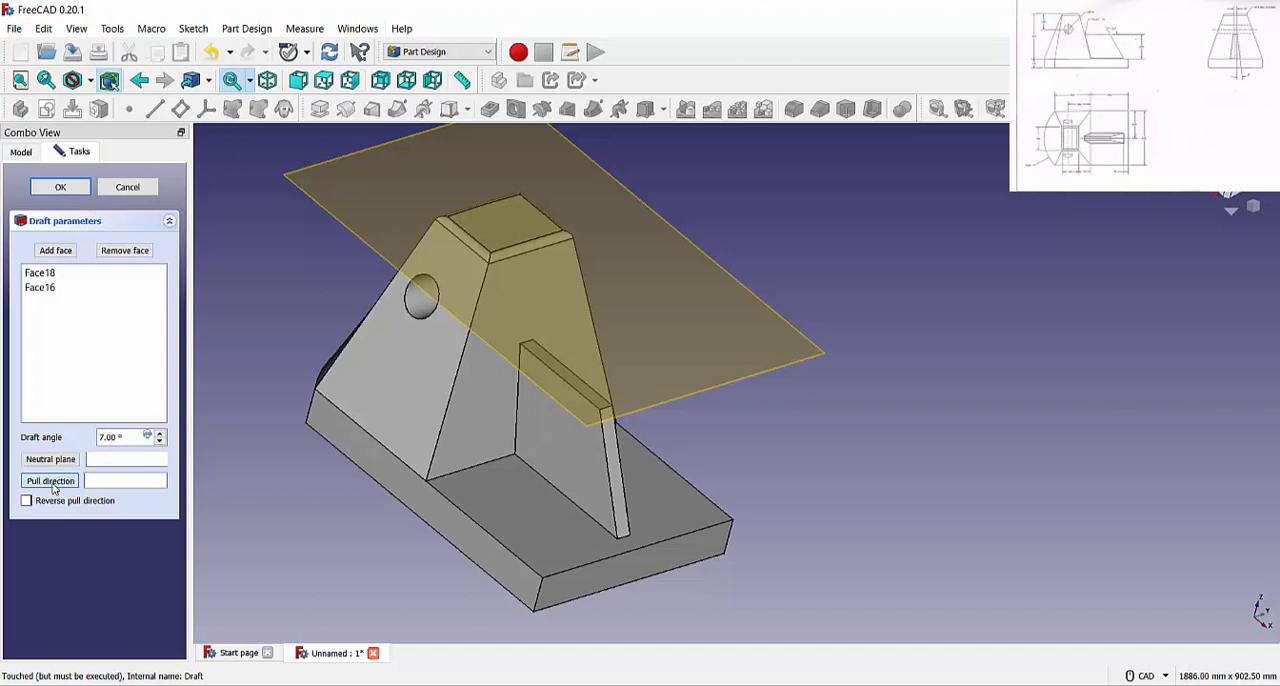
left_click(50, 459)
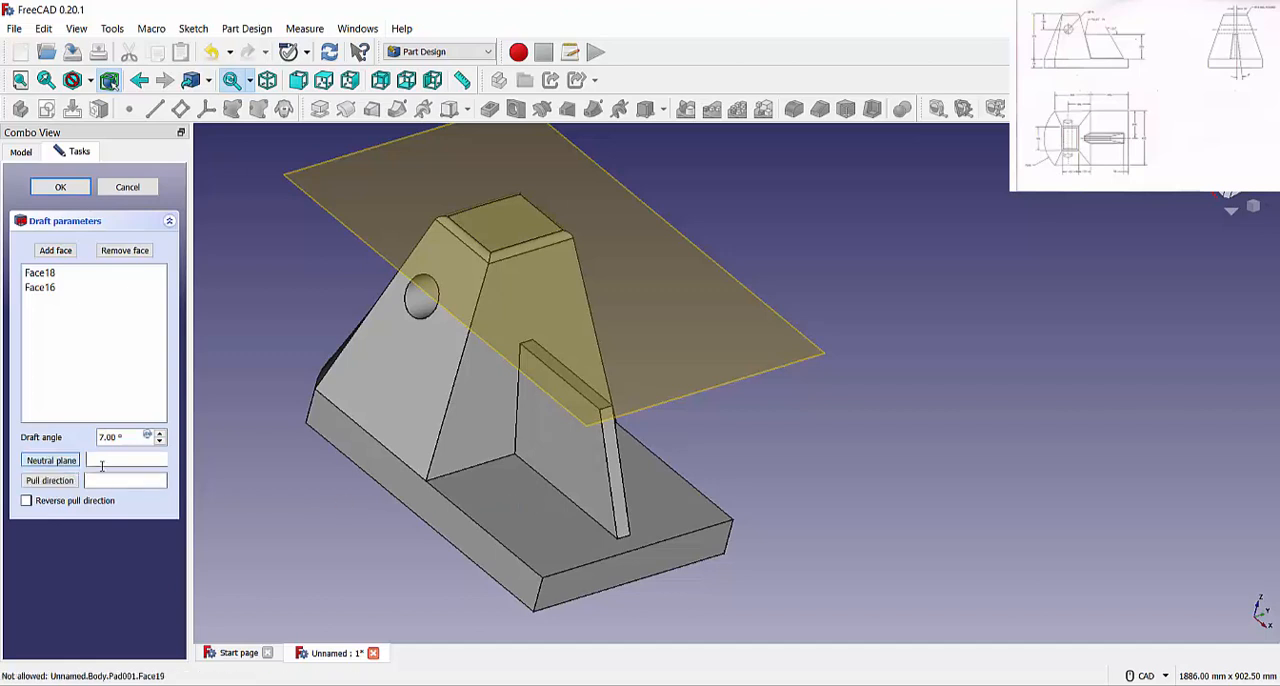
Try the base's upper face as the draft's neutral plane
left_click(470, 505)
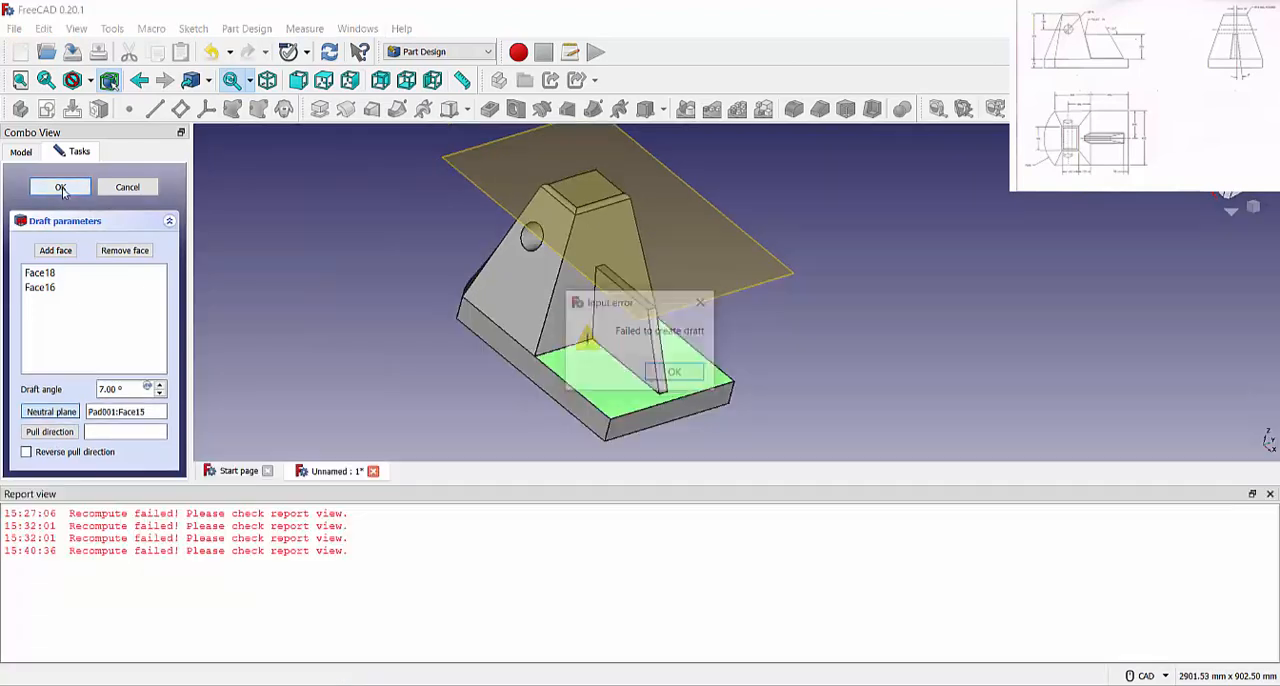
left_click(678, 373)
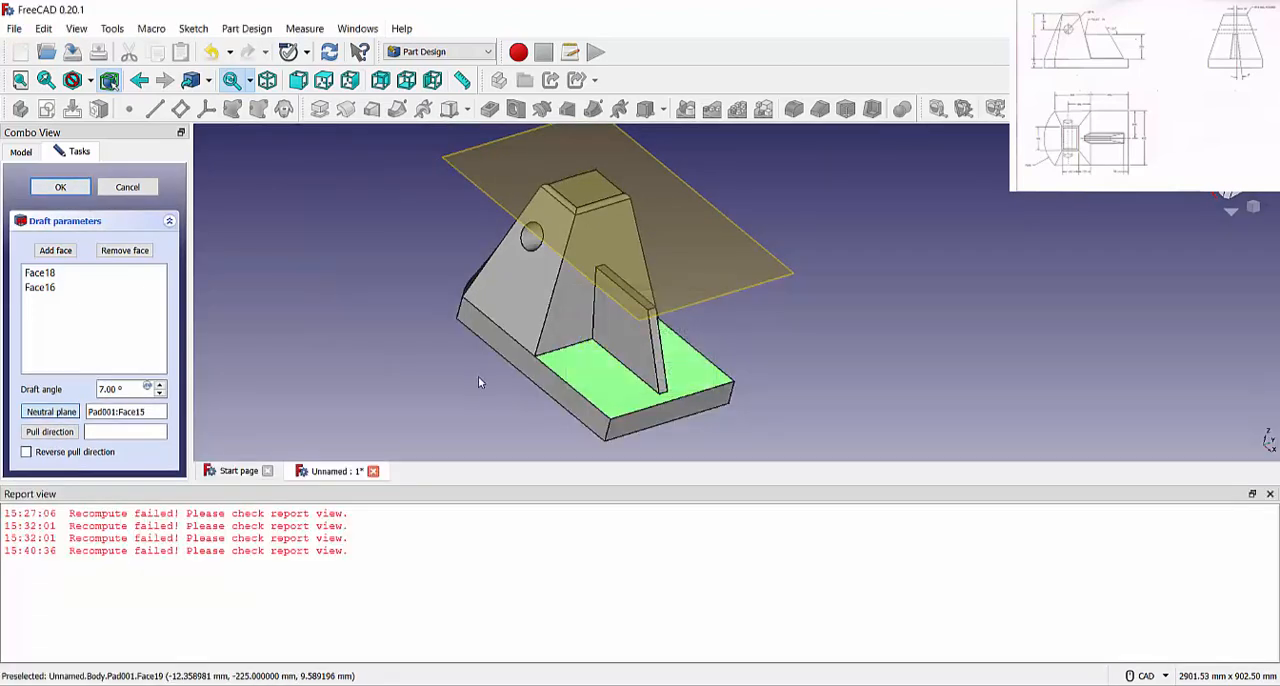
left_click(1270, 495)
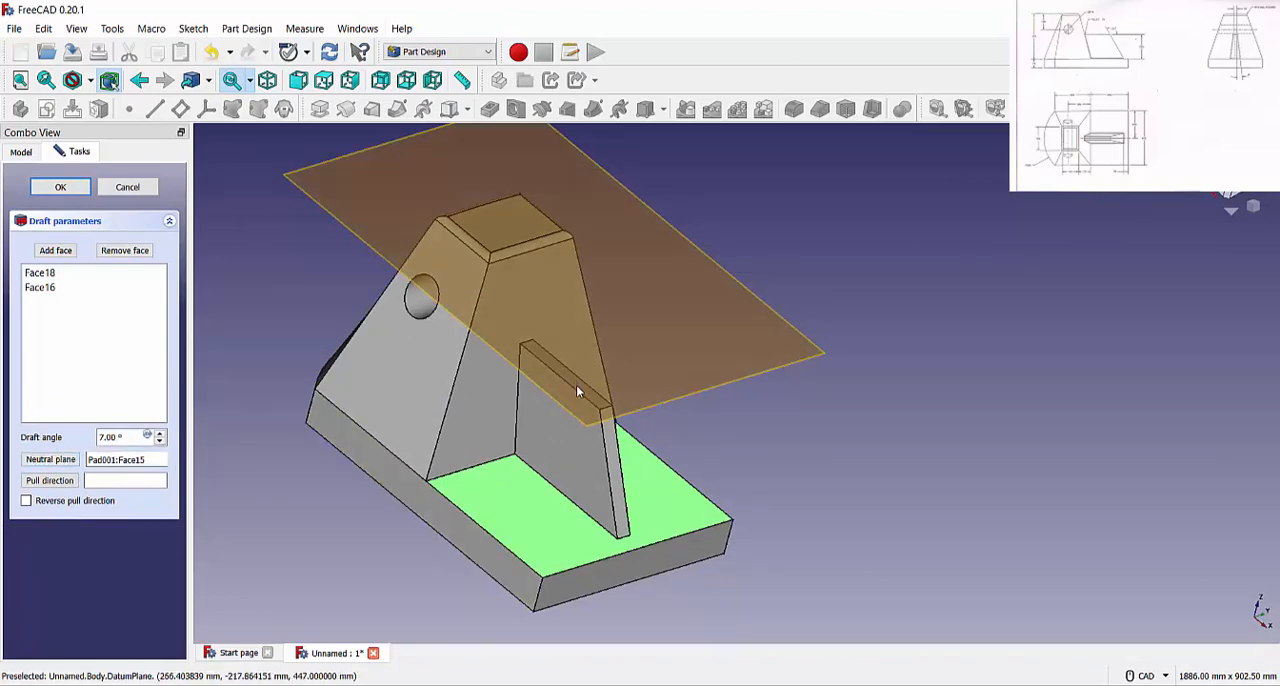
Use the rib's top face as the draft's neutral plane, apply the draft and return to the isometric view
scroll(576, 385, "up", 5)
scroll(700, 485, "down", 5)
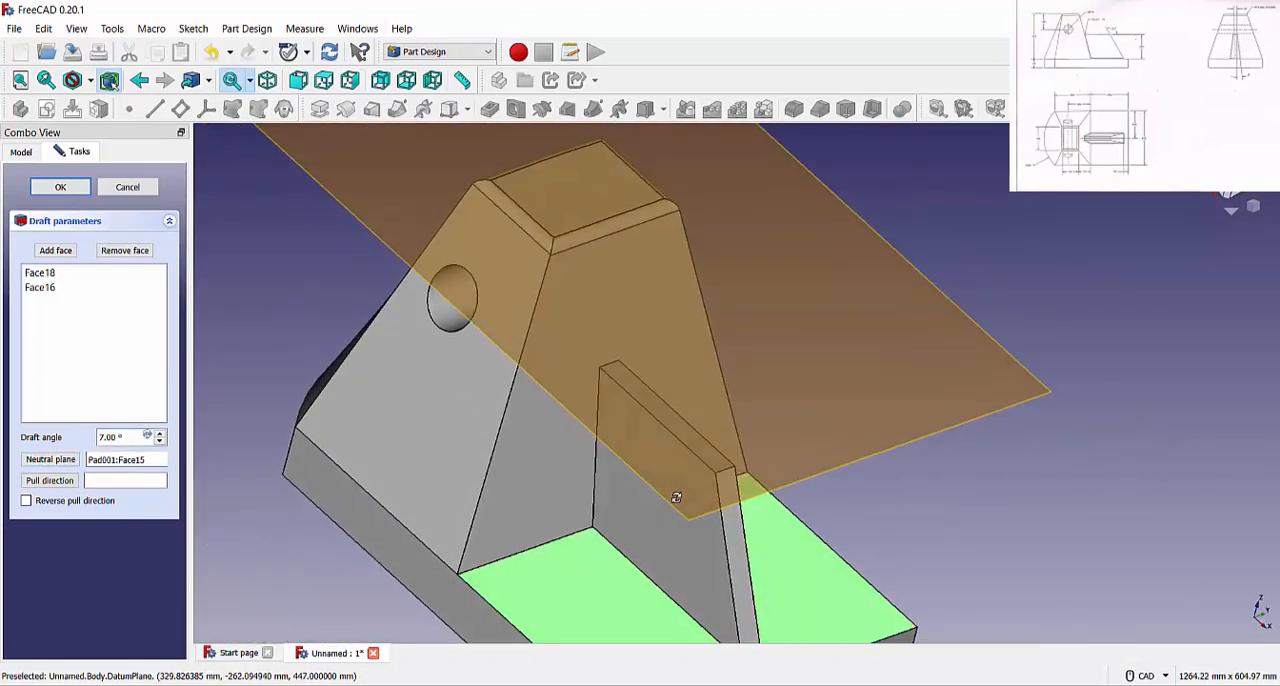
left_click(686, 500)
scroll(320, 430, "down", 3)
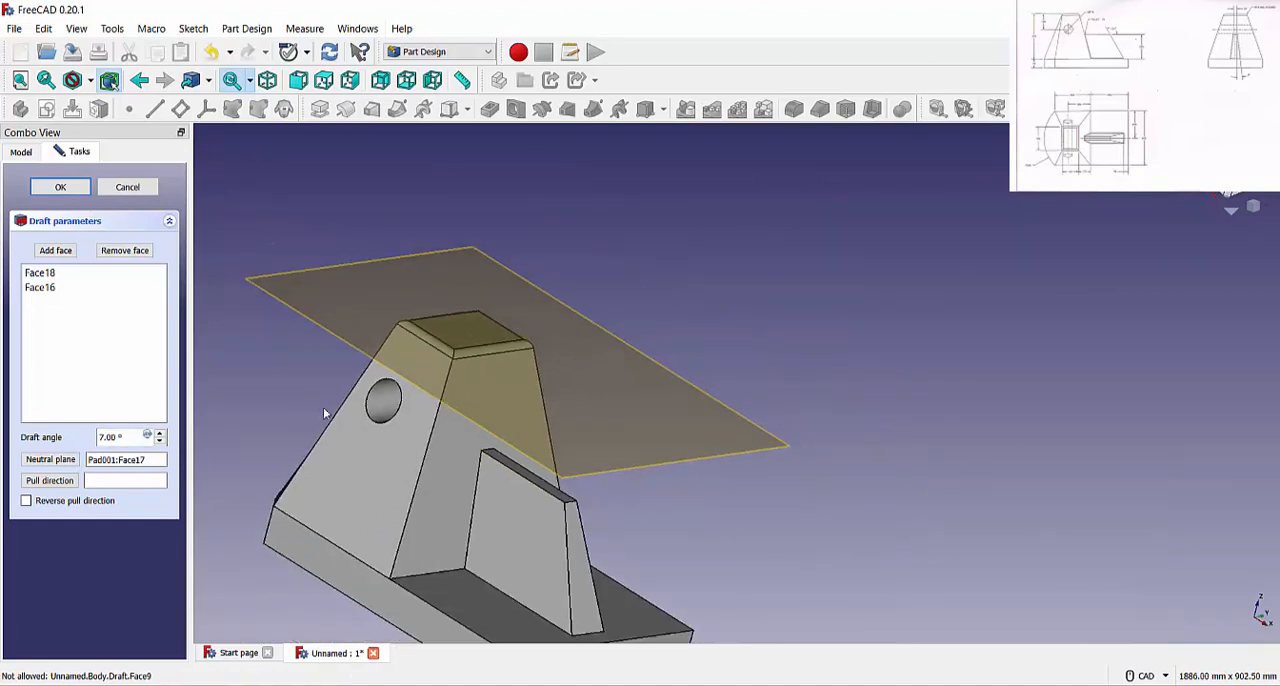
left_click(60, 187)
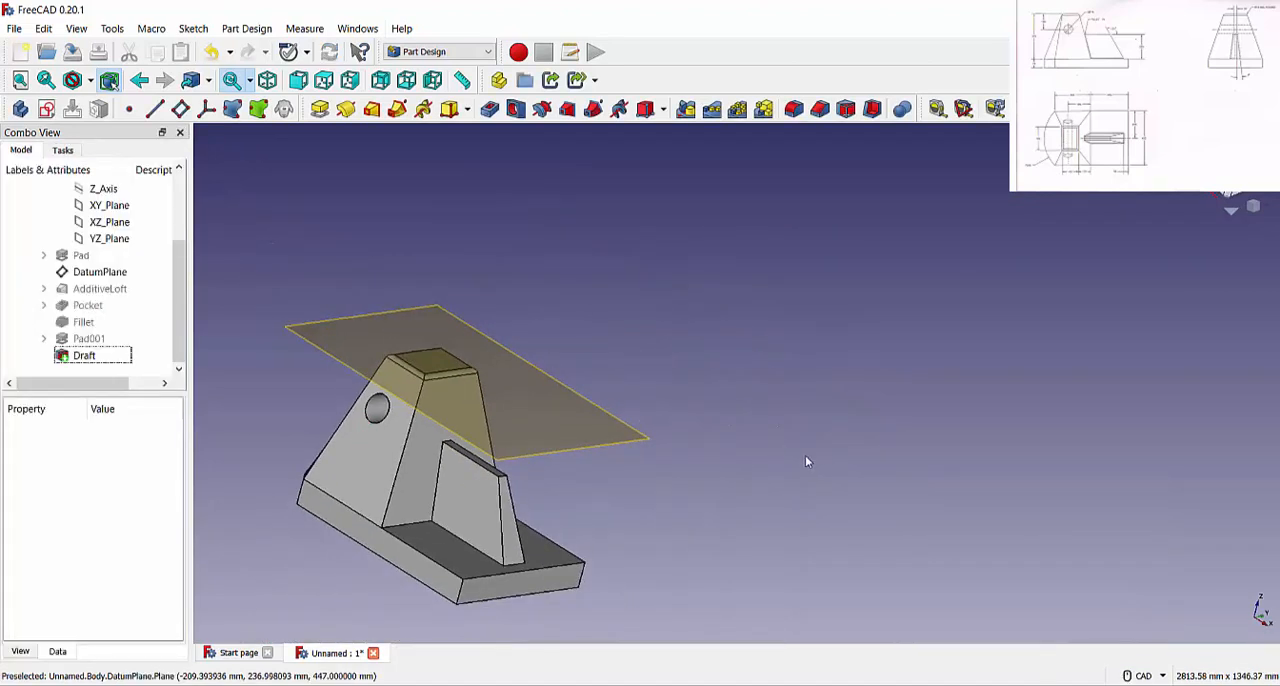
left_click(267, 80)
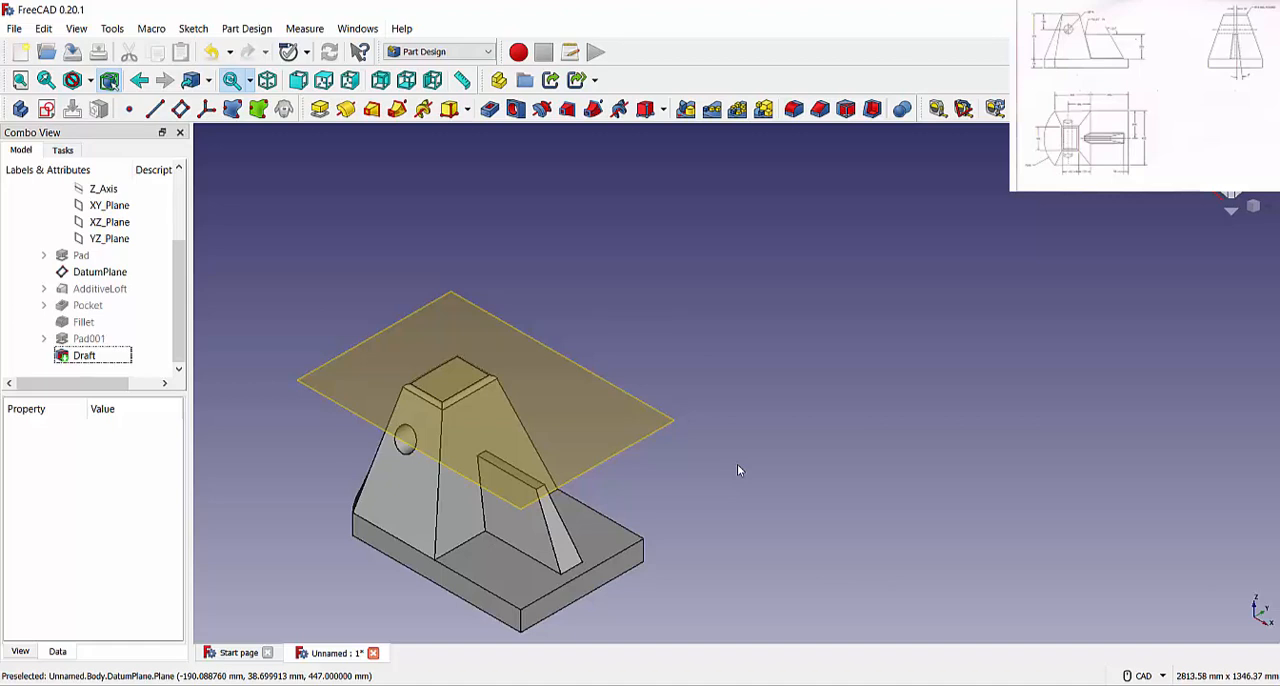
Start a fillet on the edge where the rib's near side face meets the tapered body
left_click(797, 111)
left_click(704, 372)
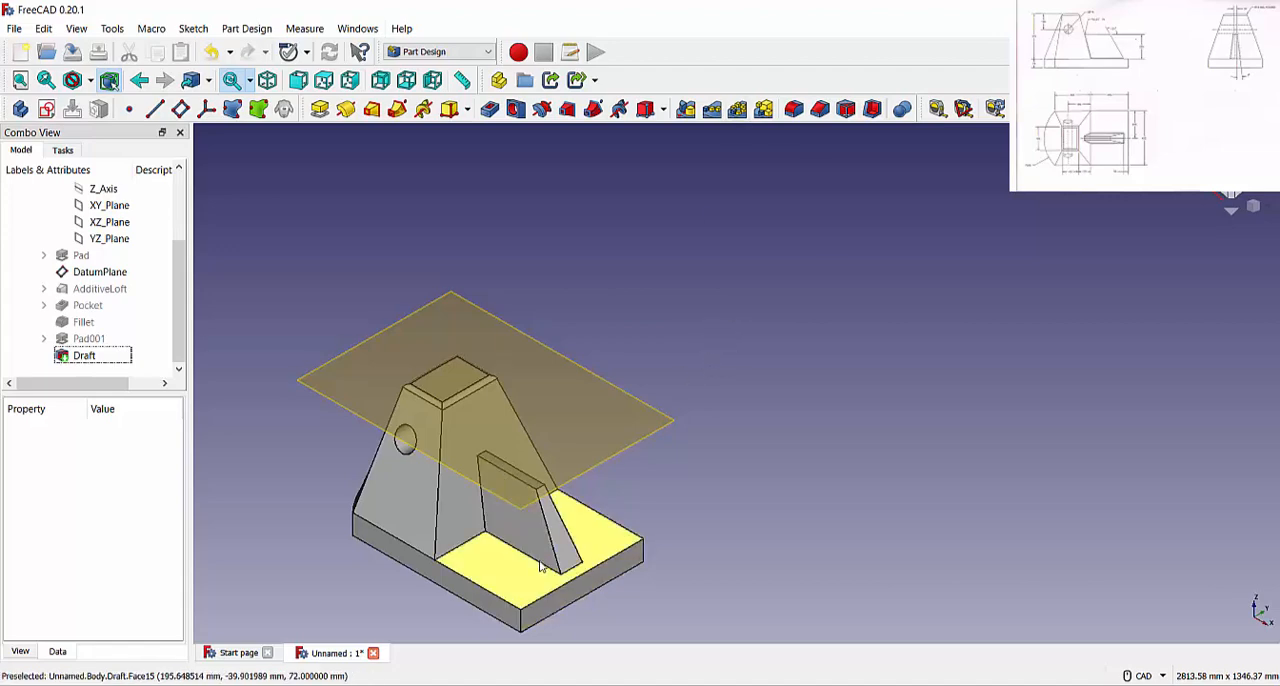
scroll(540, 566, "up", 5)
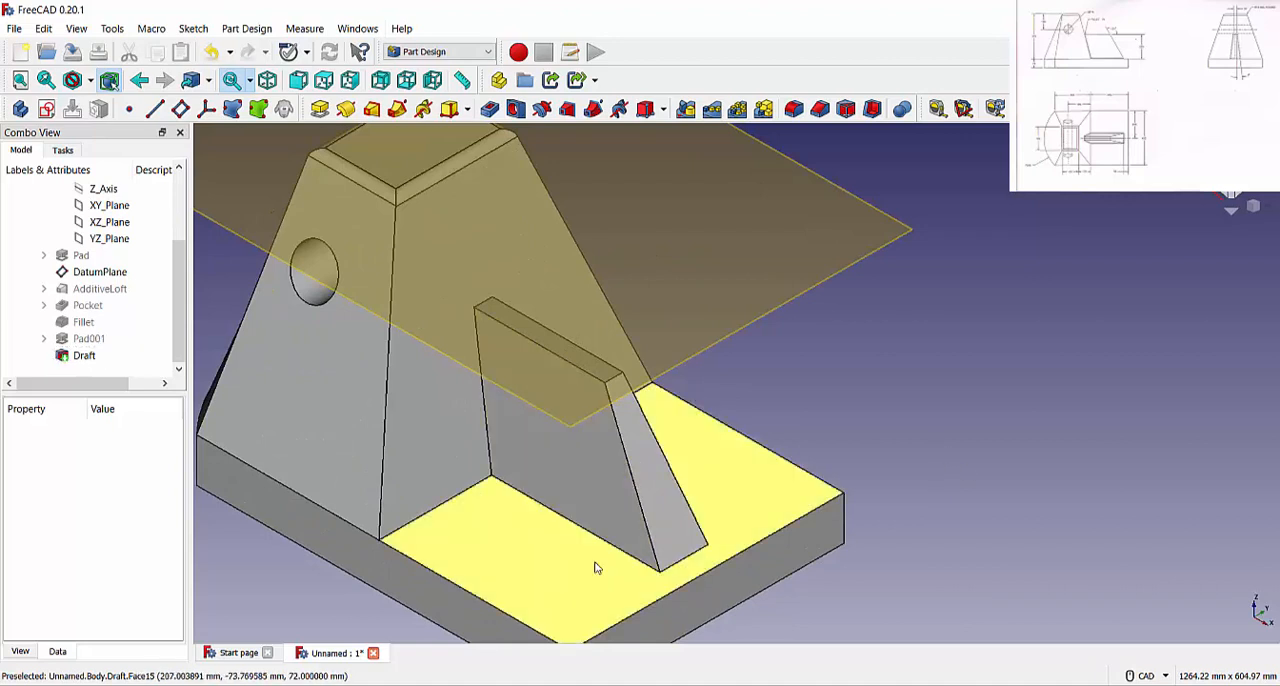
right_click(616, 553)
left_click(616, 553)
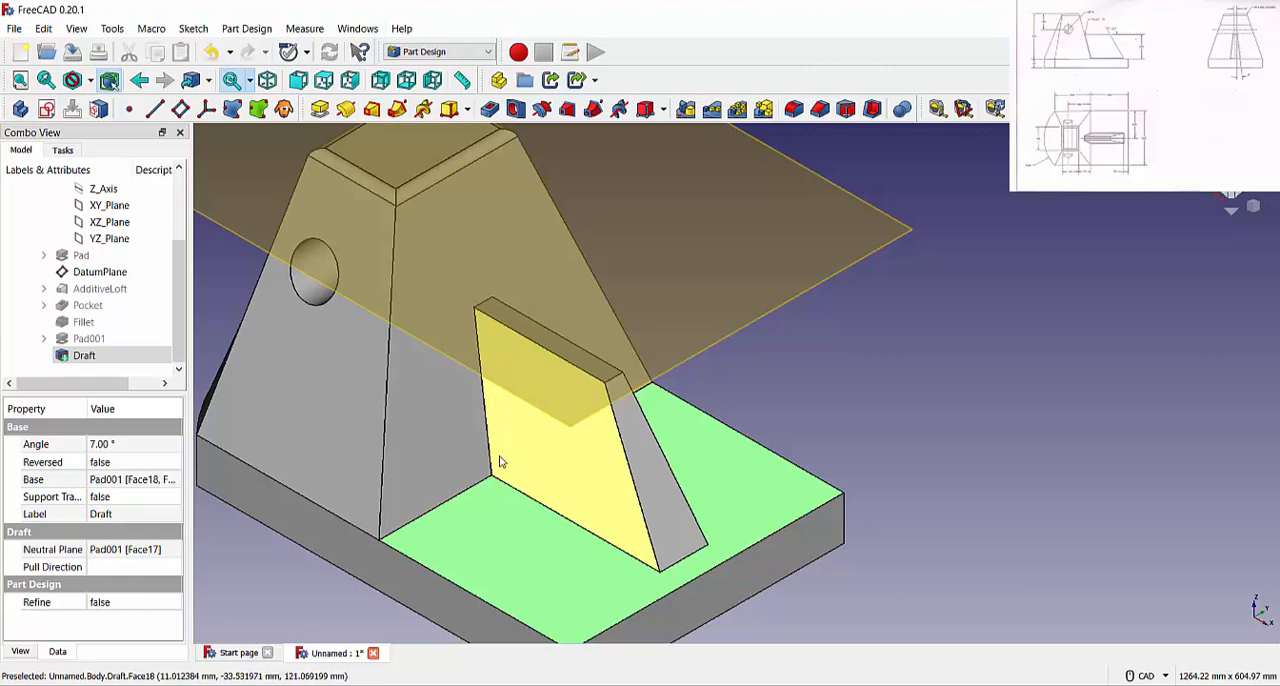
scroll(501, 462, "up", 5)
scroll(437, 468, "down", 3)
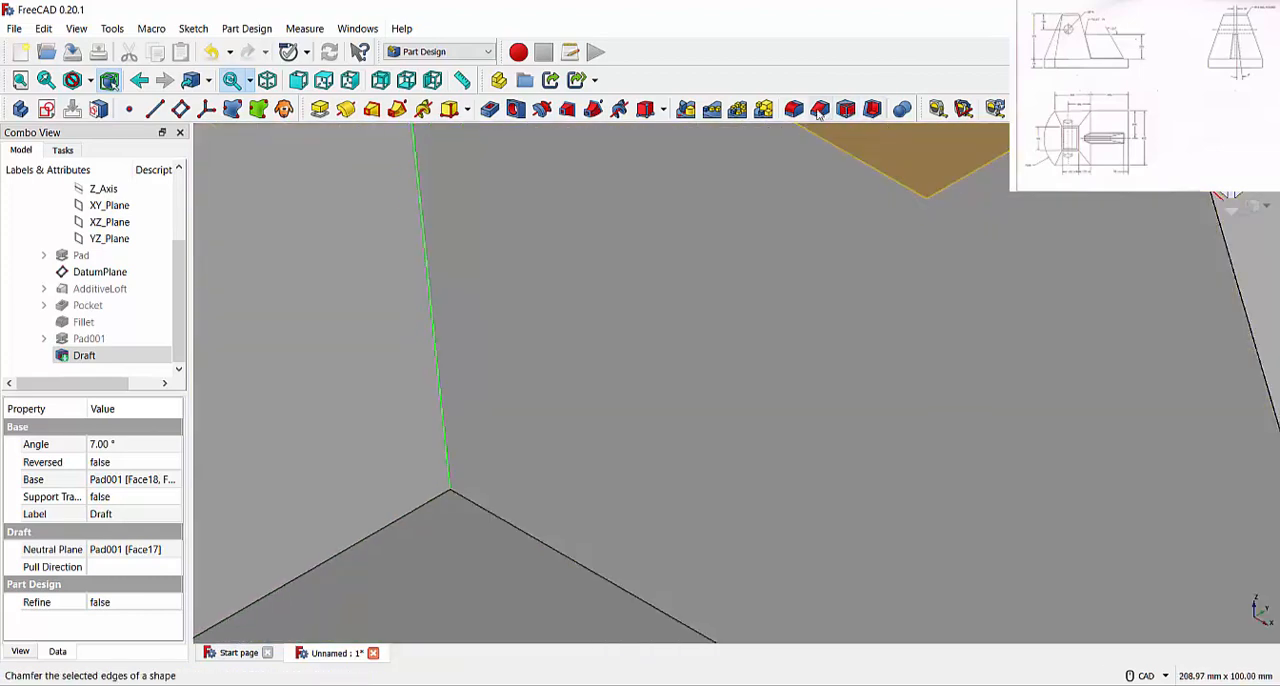
left_click(794, 108)
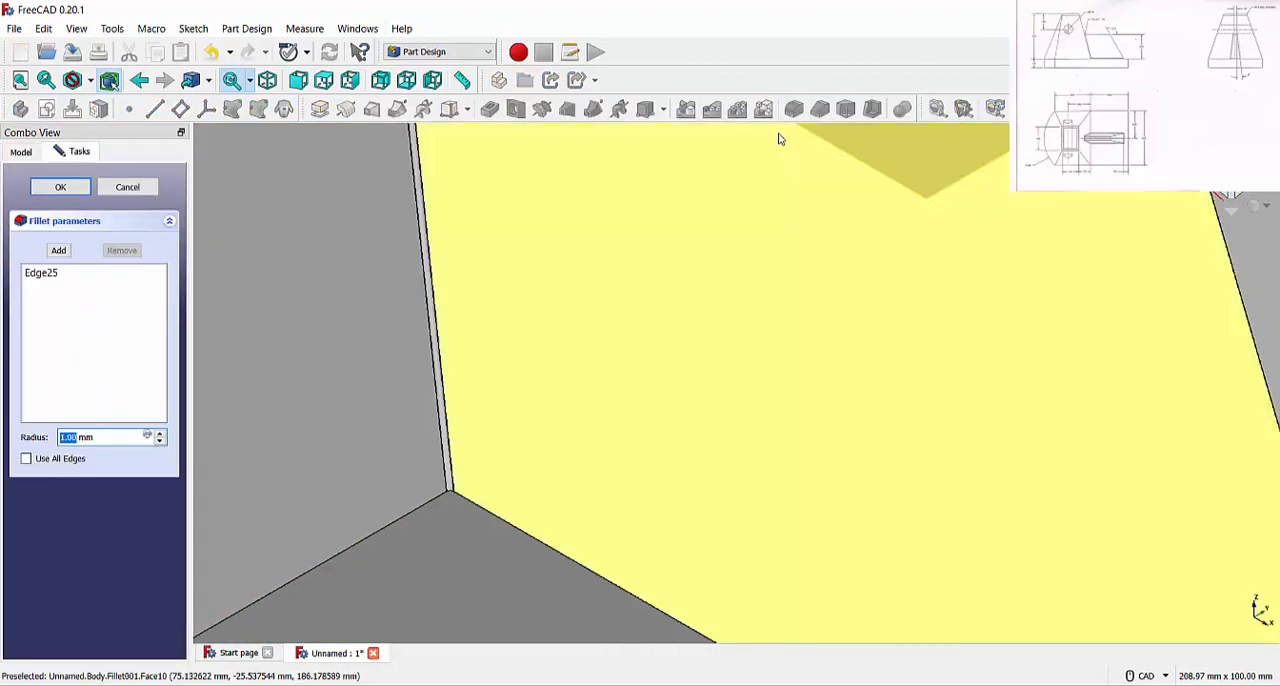
Add the edge between the rib's near side face and the base to the fillet
scroll(628, 440, "down", 5)
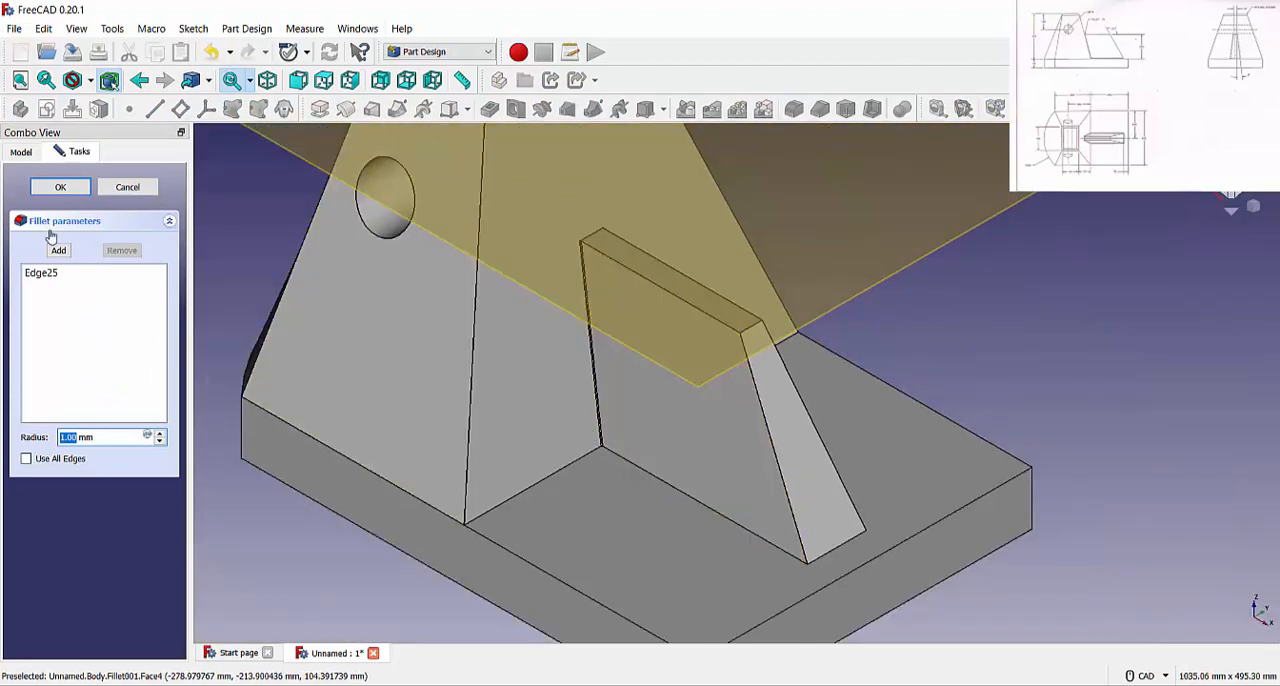
scroll(651, 472, "up", 8)
left_click(659, 472)
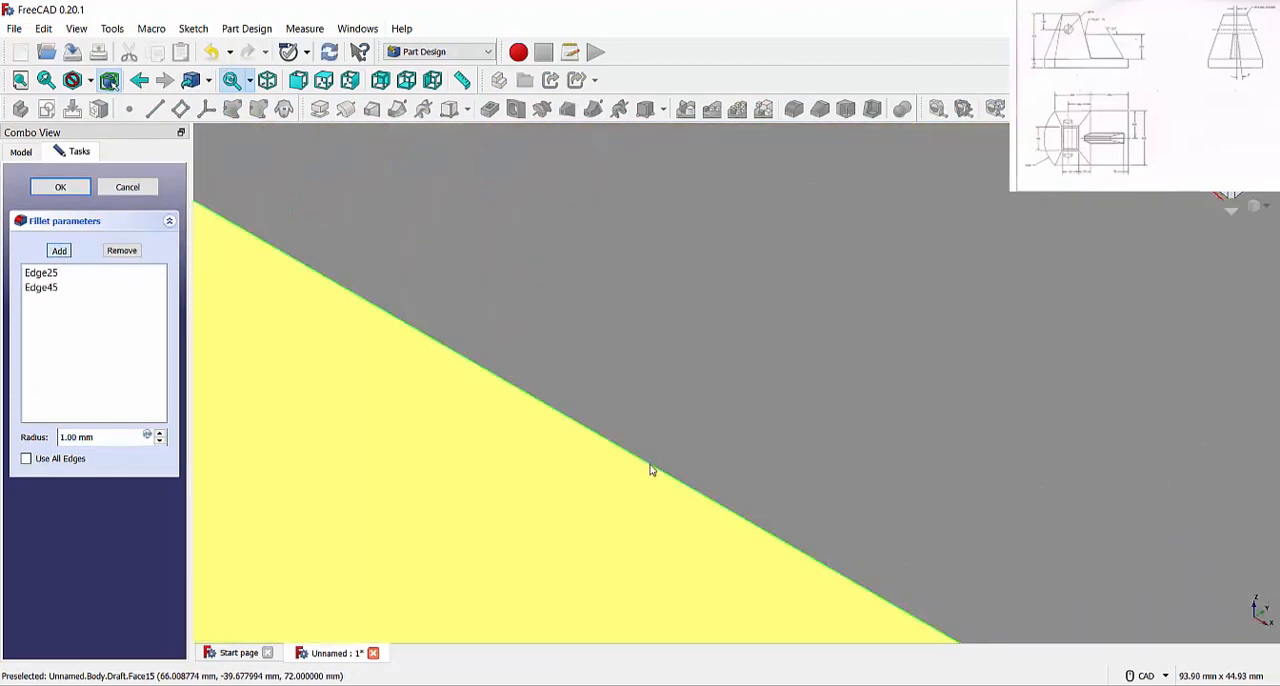
scroll(652, 466, "down", 8)
left_click(59, 251)
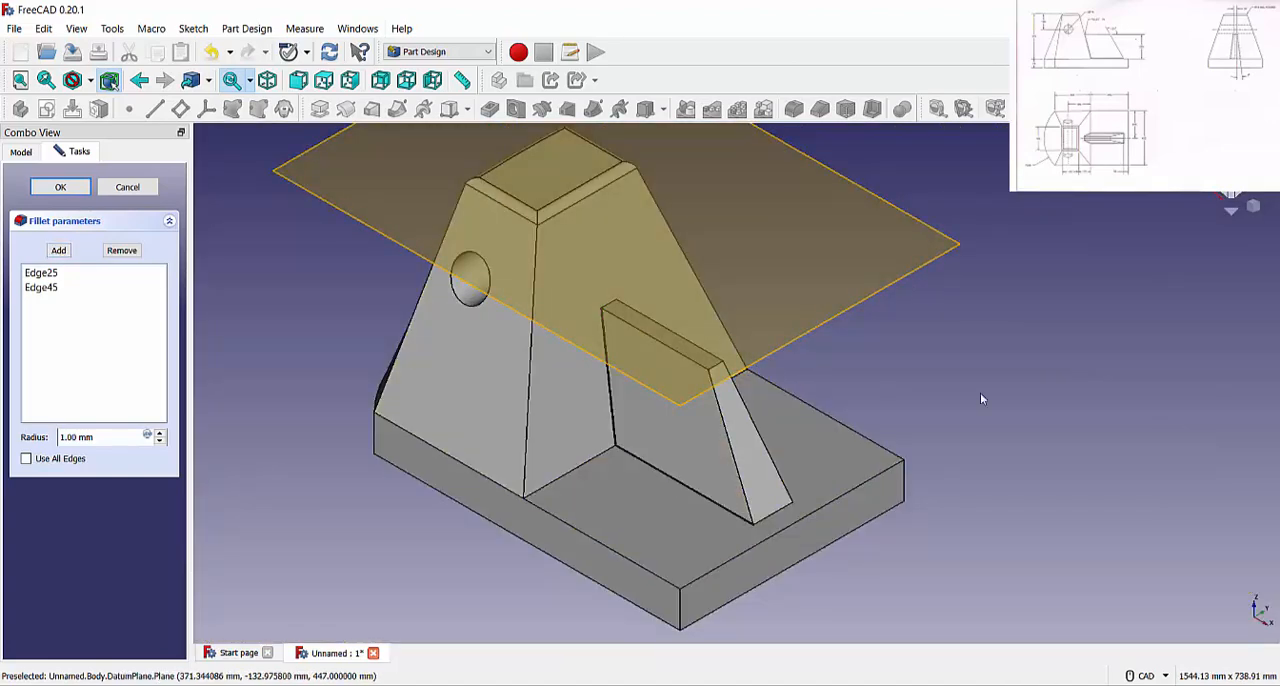
Add the edge joining the rib's opposite side face and the tapered body to the fillet
scroll(760, 423, "up", 5)
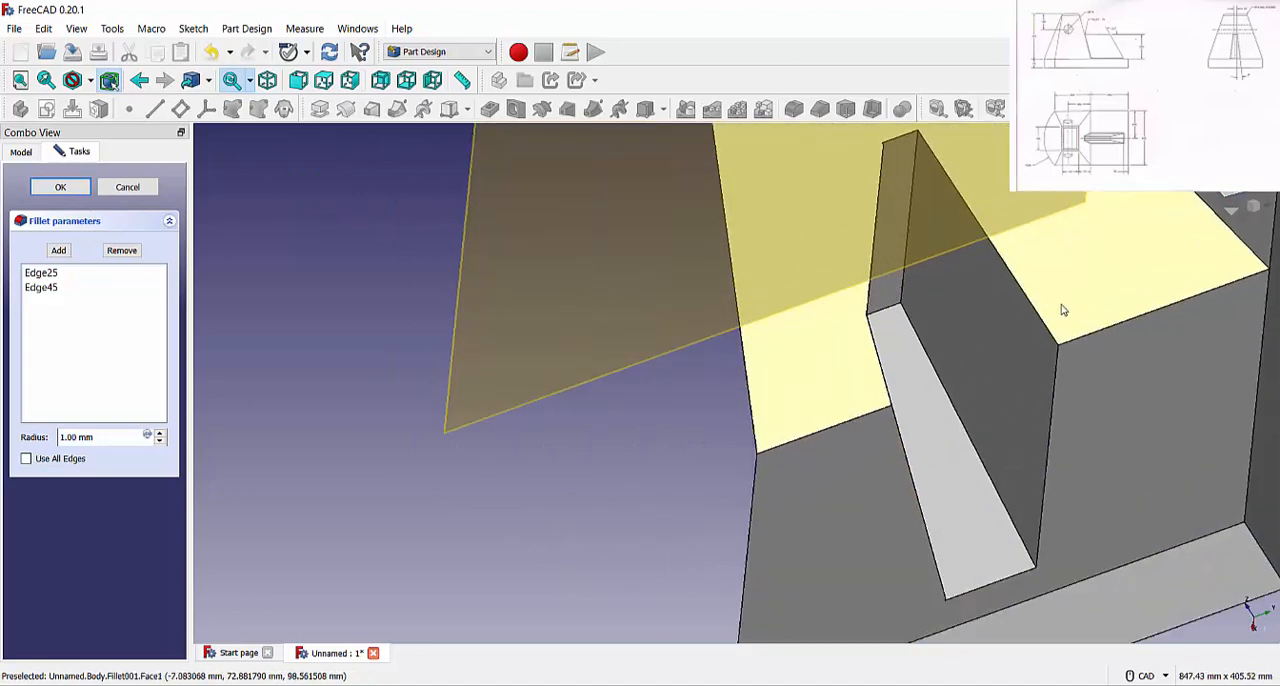
scroll(1055, 308, "up", 4)
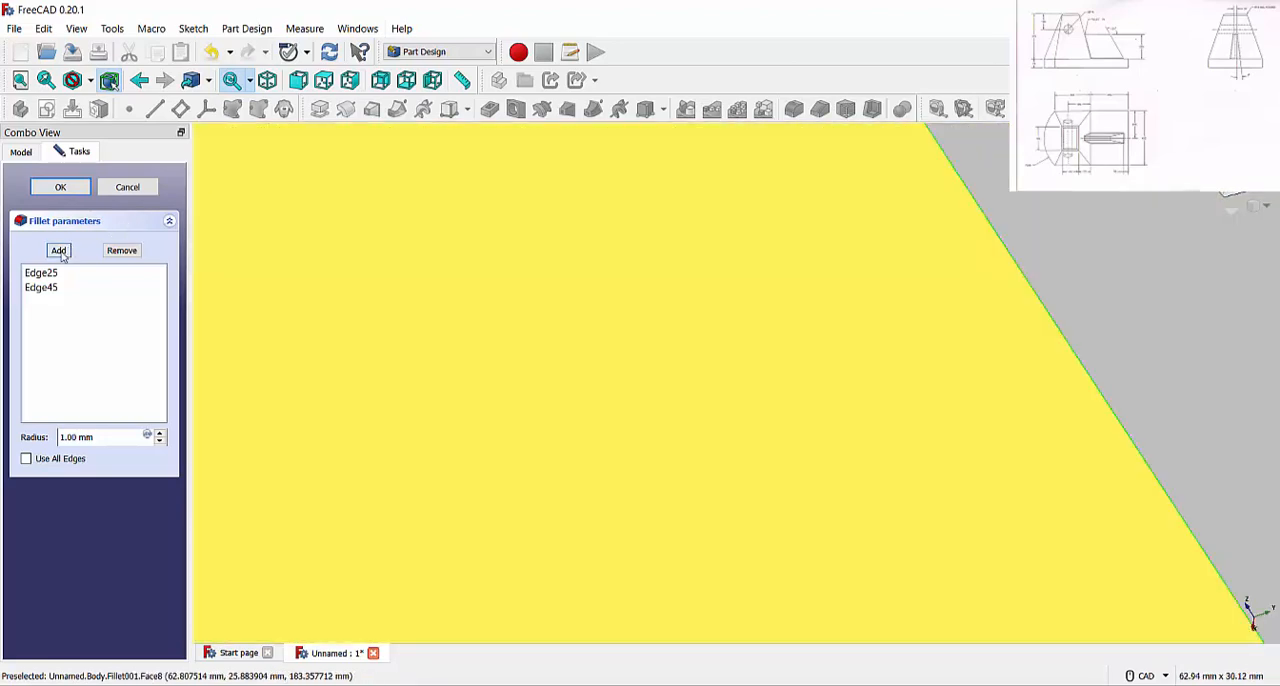
left_click(59, 251)
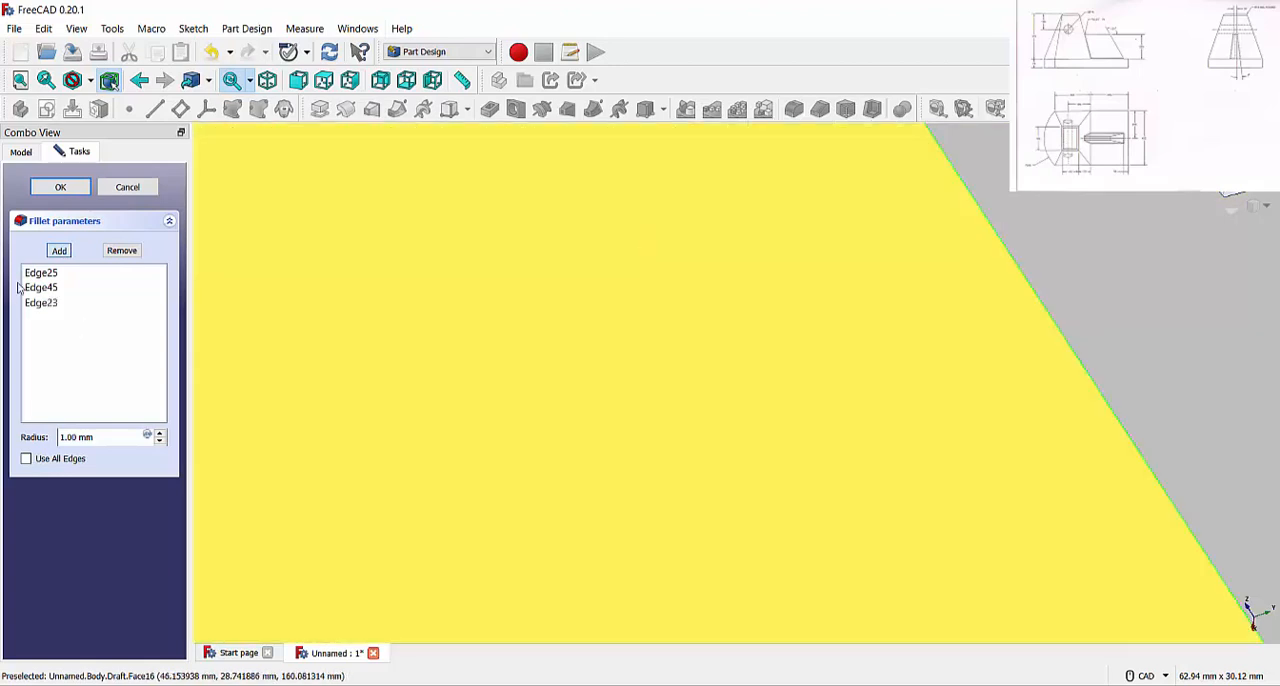
Add the edge between the rib's opposite side face and the base, and apply the fillet with a 5 mm radius
left_click(66, 253)
scroll(449, 284, "down", 4)
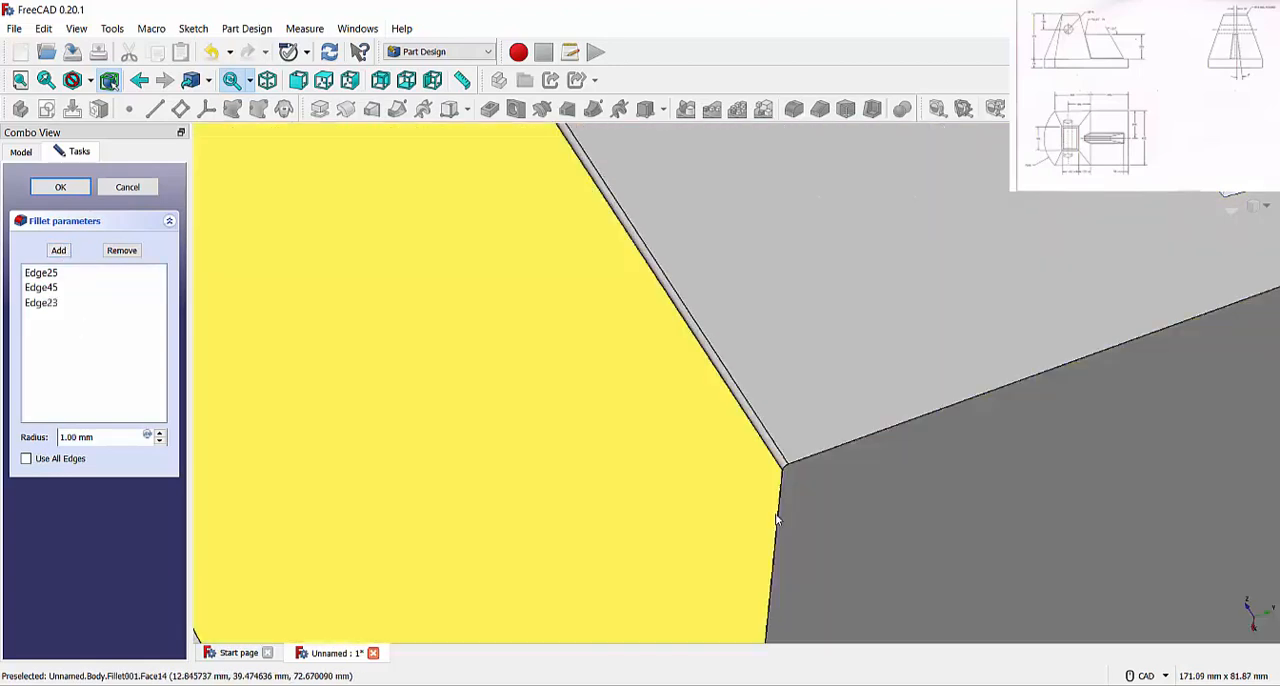
scroll(777, 516, "up", 5)
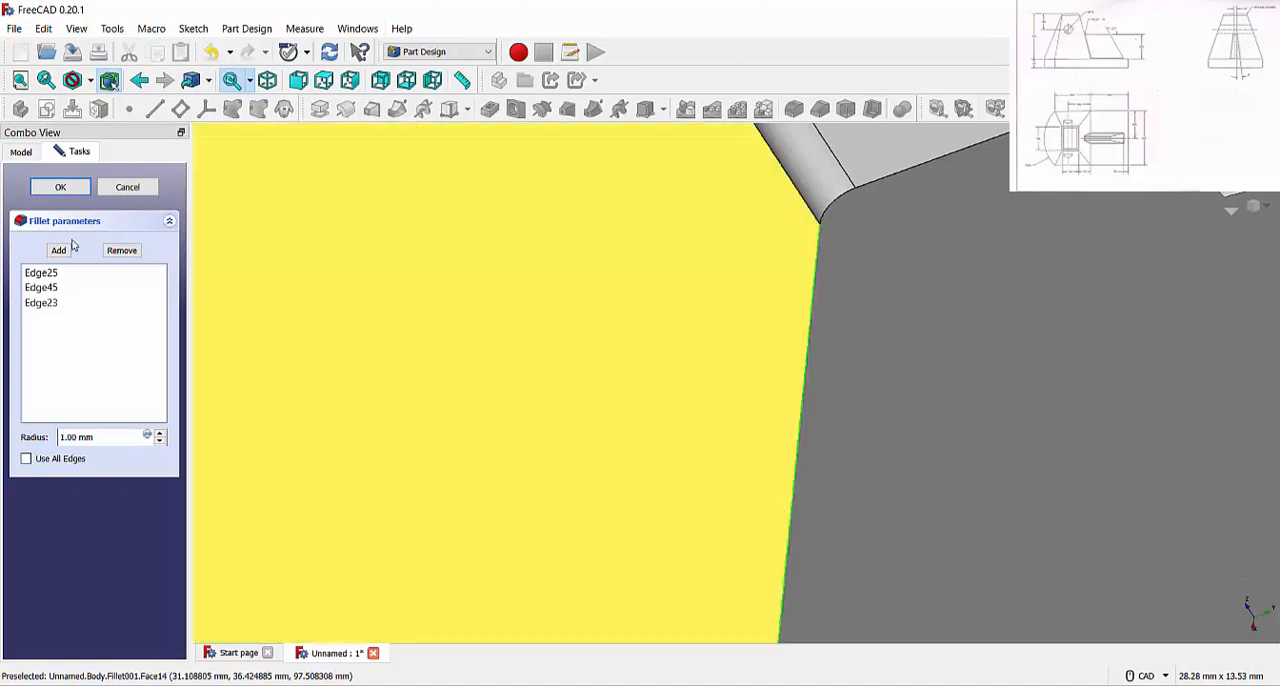
left_click(66, 249)
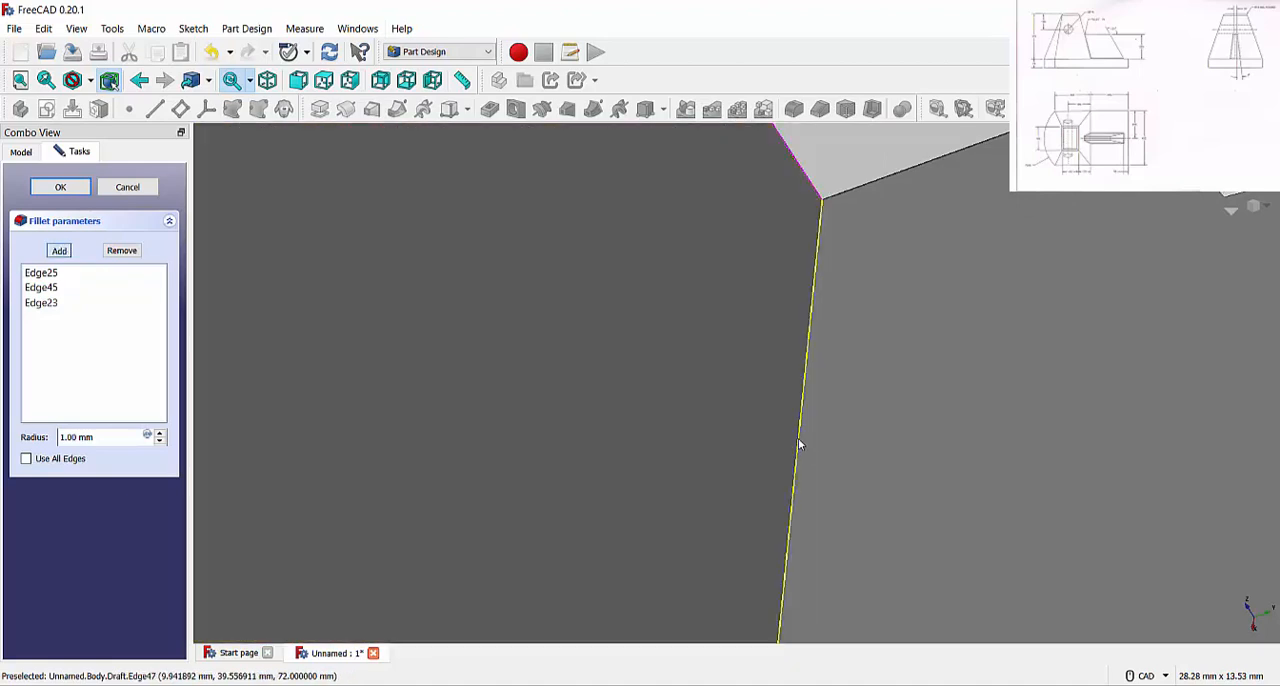
left_click(800, 443)
scroll(386, 337, "down", 10)
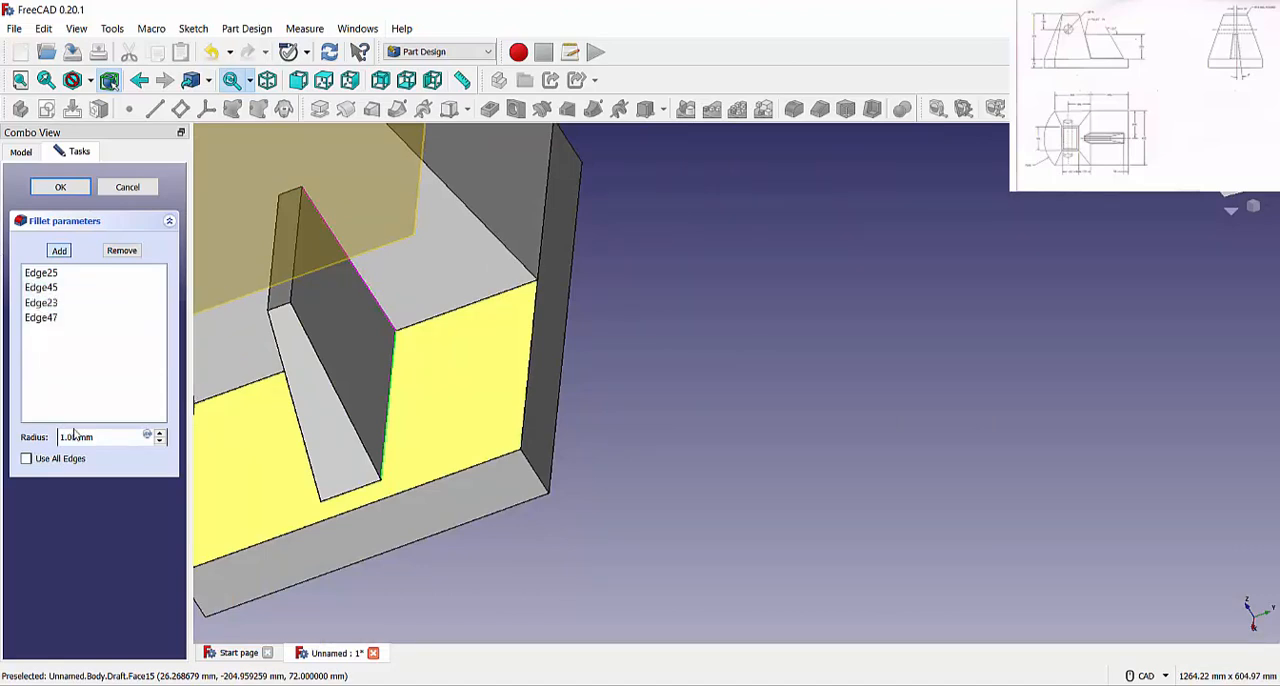
key("Return")
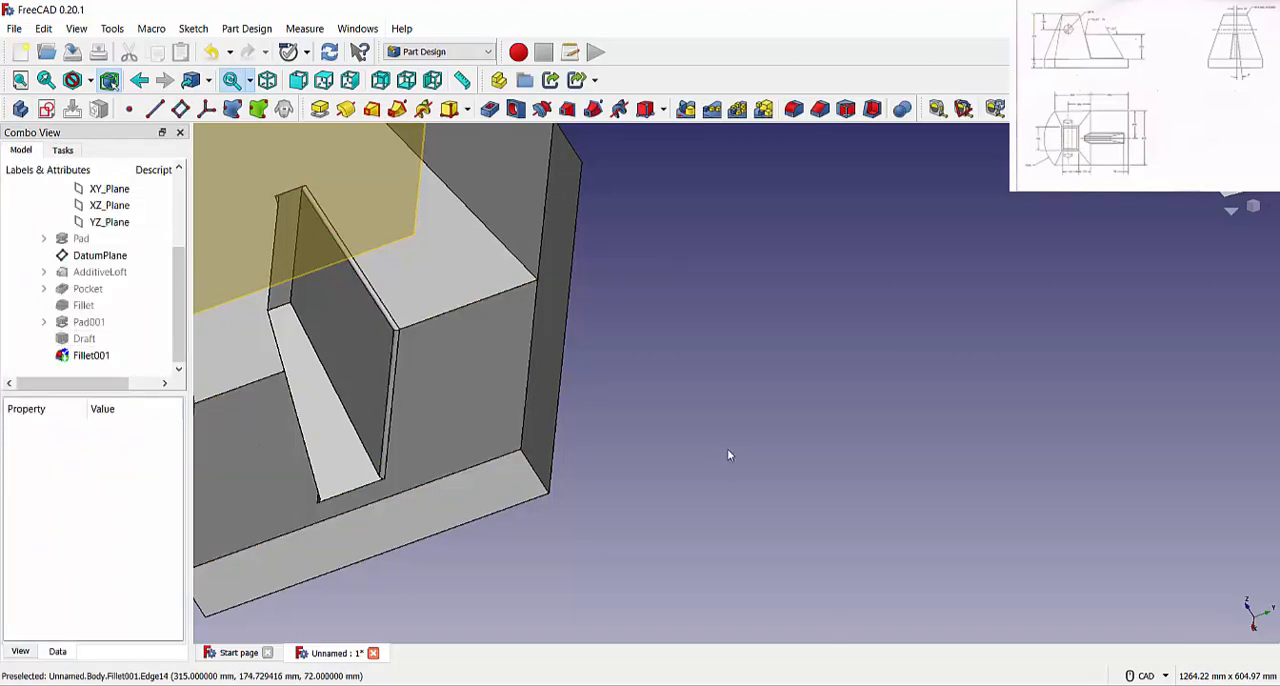
Reopen the rib fillet for editing and add the edge where the rib's sloped end face meets the base
scroll(727, 448, "down", 5)
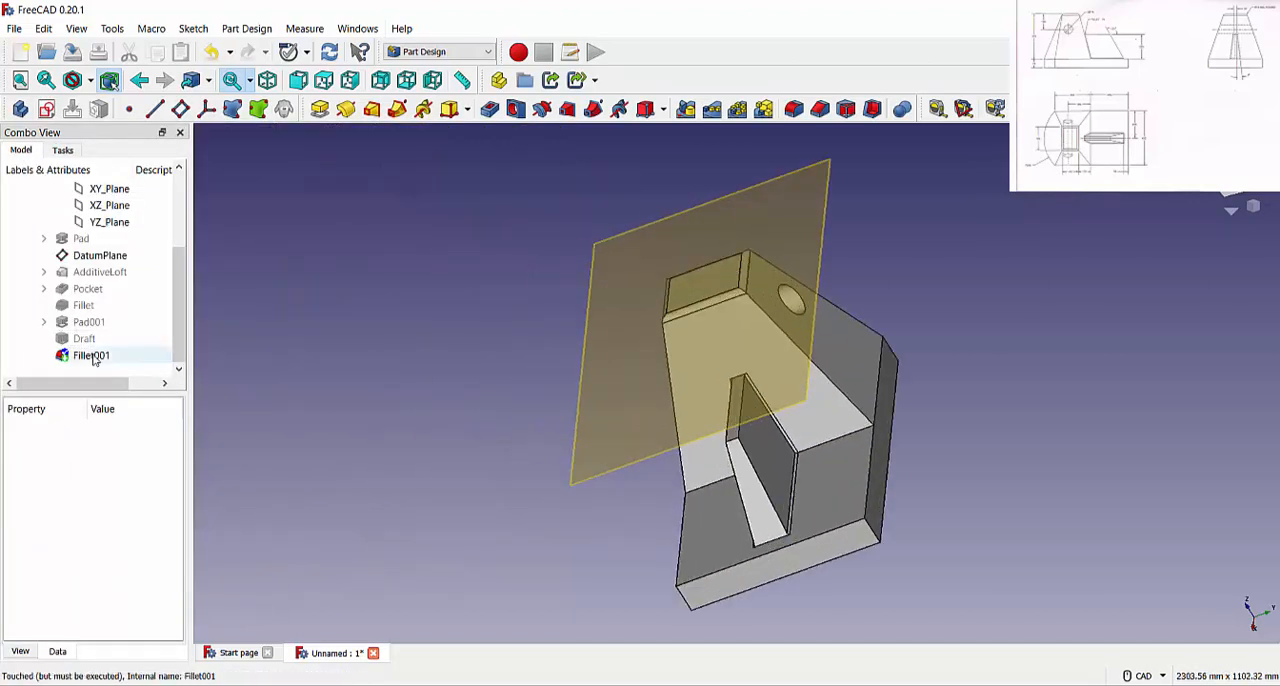
double_click(91, 355)
left_click(66, 254)
scroll(867, 501, "up", 5)
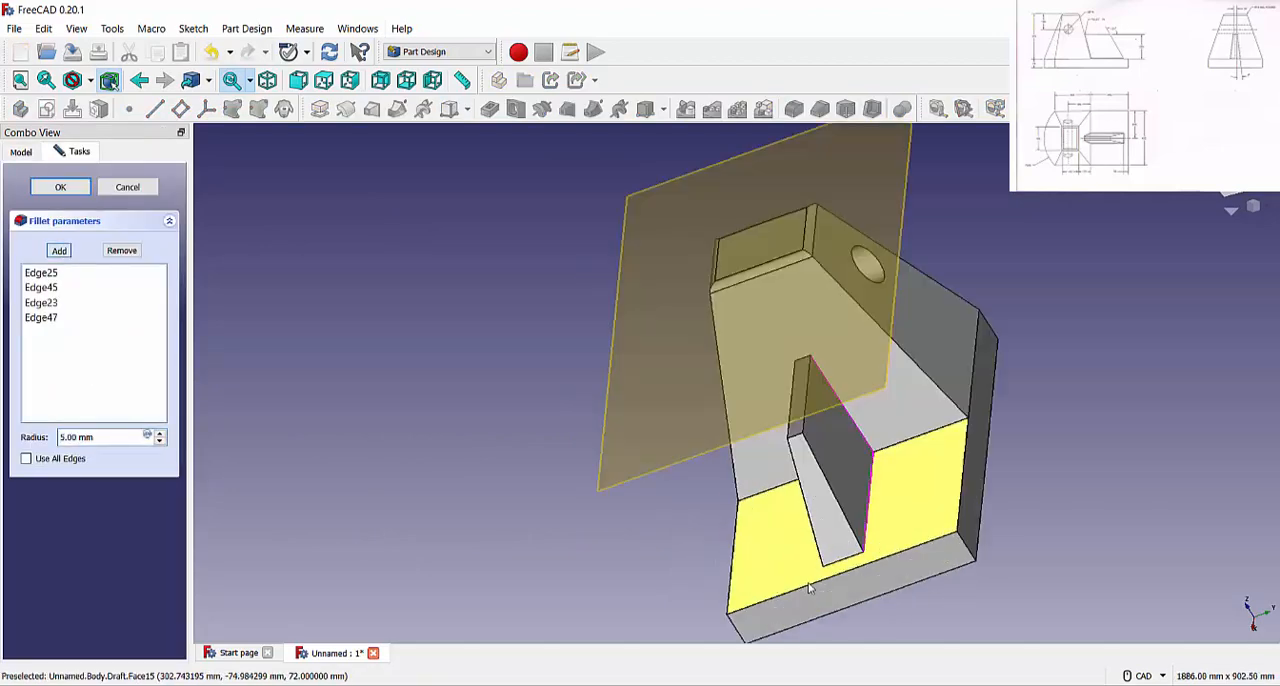
scroll(858, 495, "up", 5)
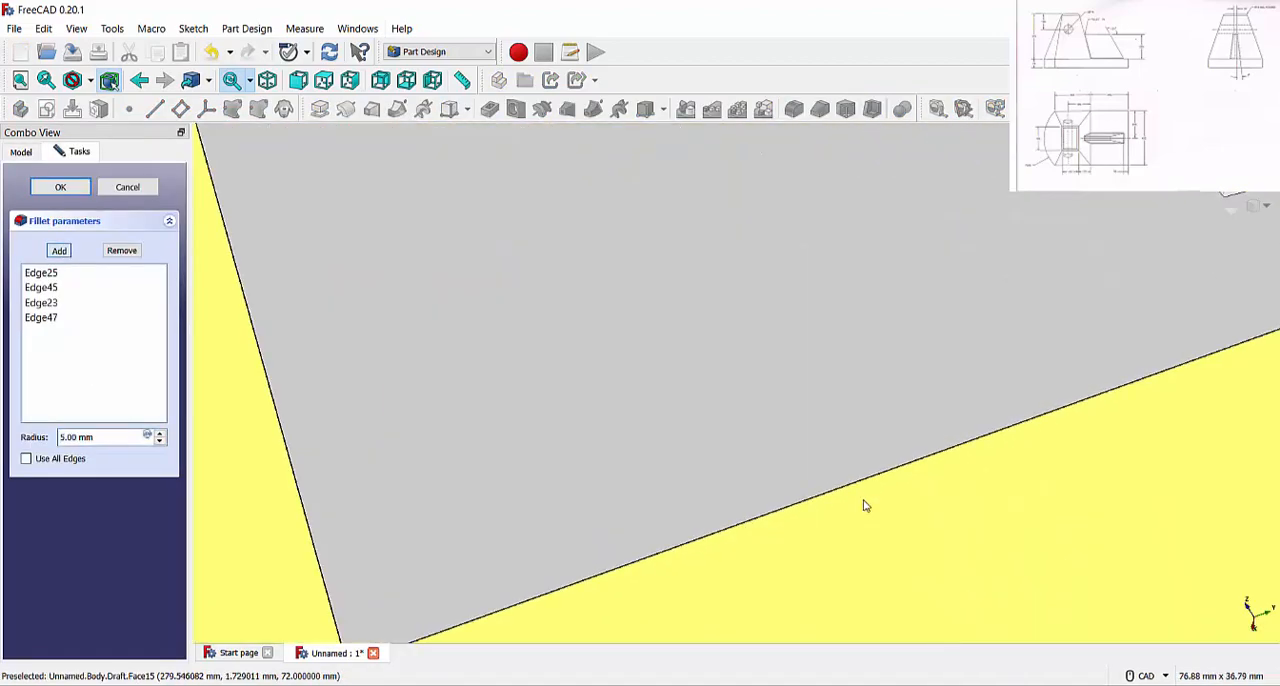
left_click(865, 466)
scroll(378, 412, "down", 5)
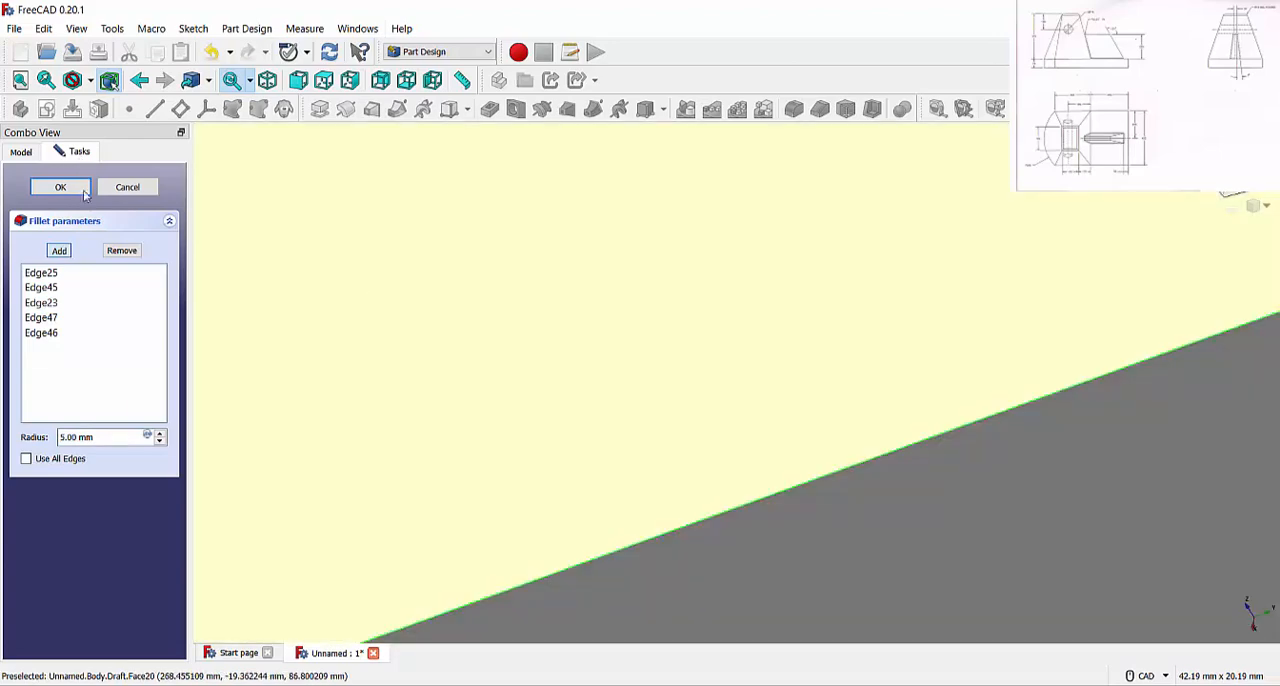
scroll(378, 412, "down", 5)
Add the edge where the rib's top face meets the tapered body and apply the updated fillet
scroll(363, 252, "up", 6)
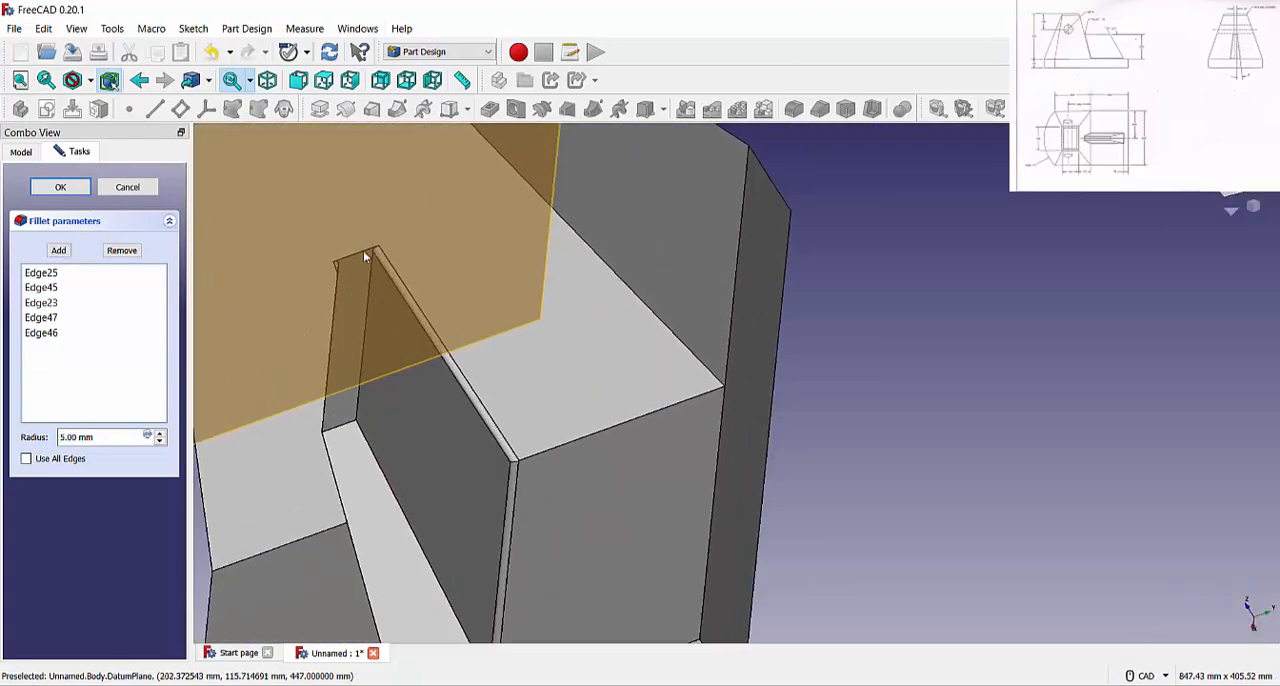
scroll(368, 253, "down", 5)
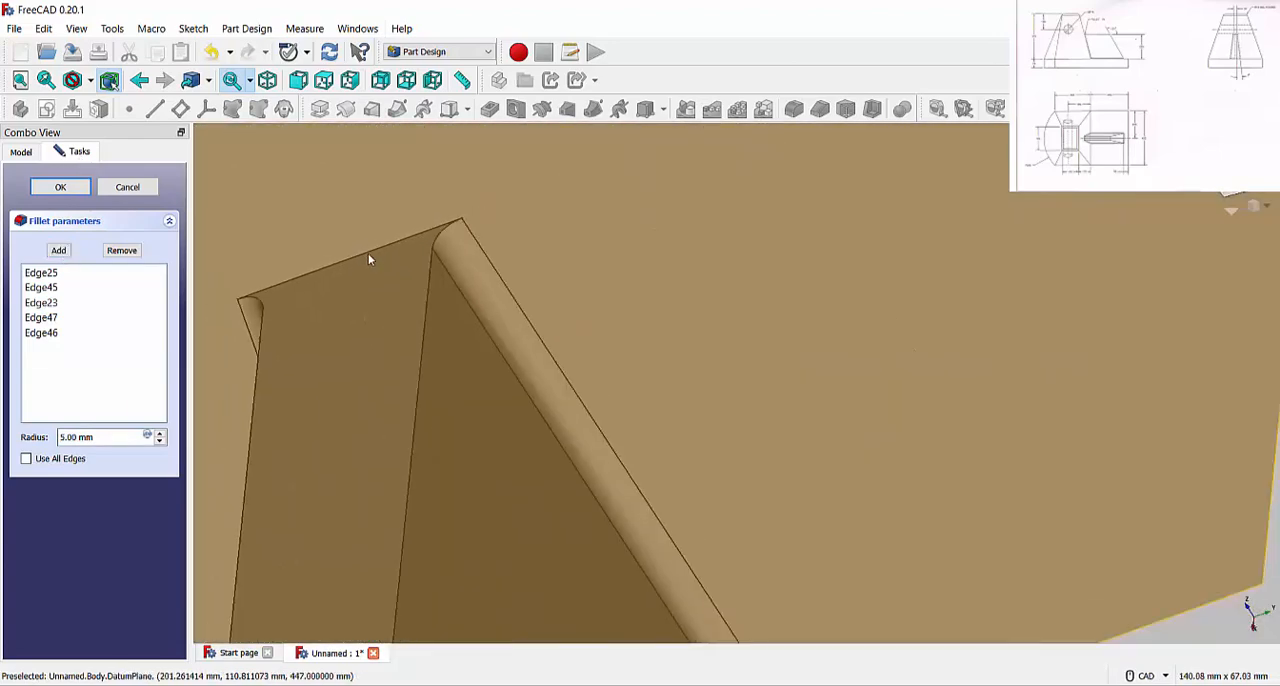
scroll(388, 308, "up", 5)
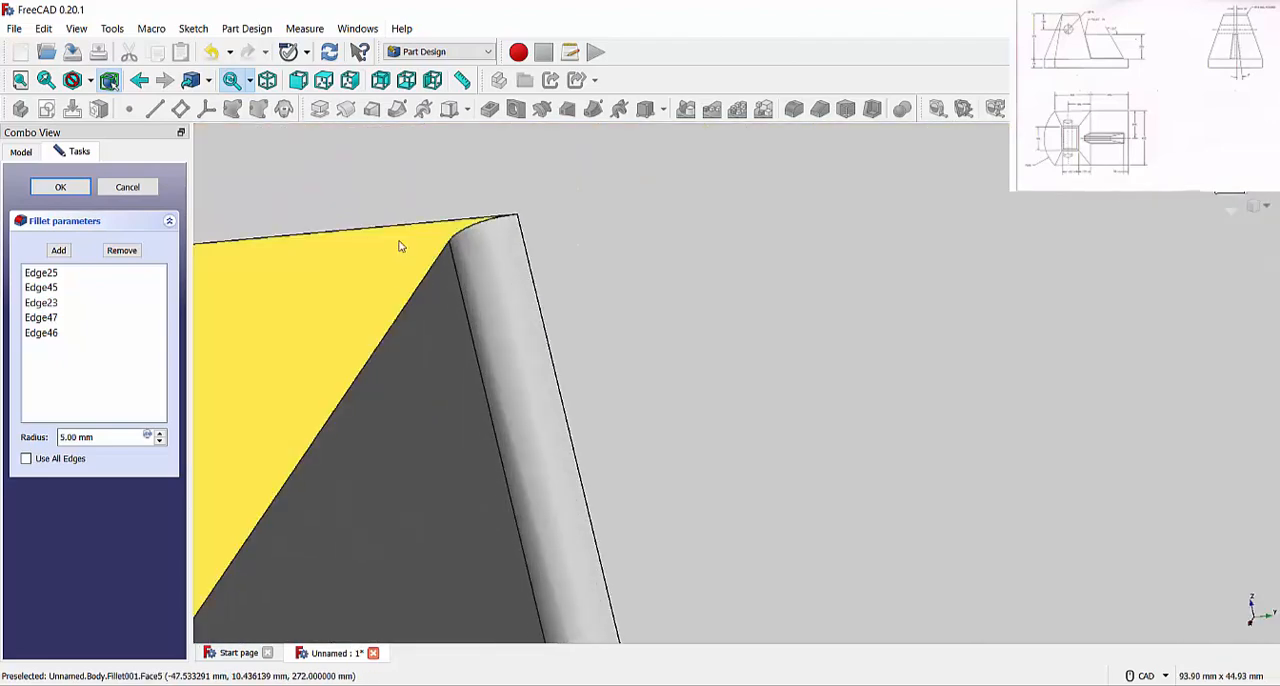
scroll(398, 226, "up", 2)
scroll(398, 226, "up", 2)
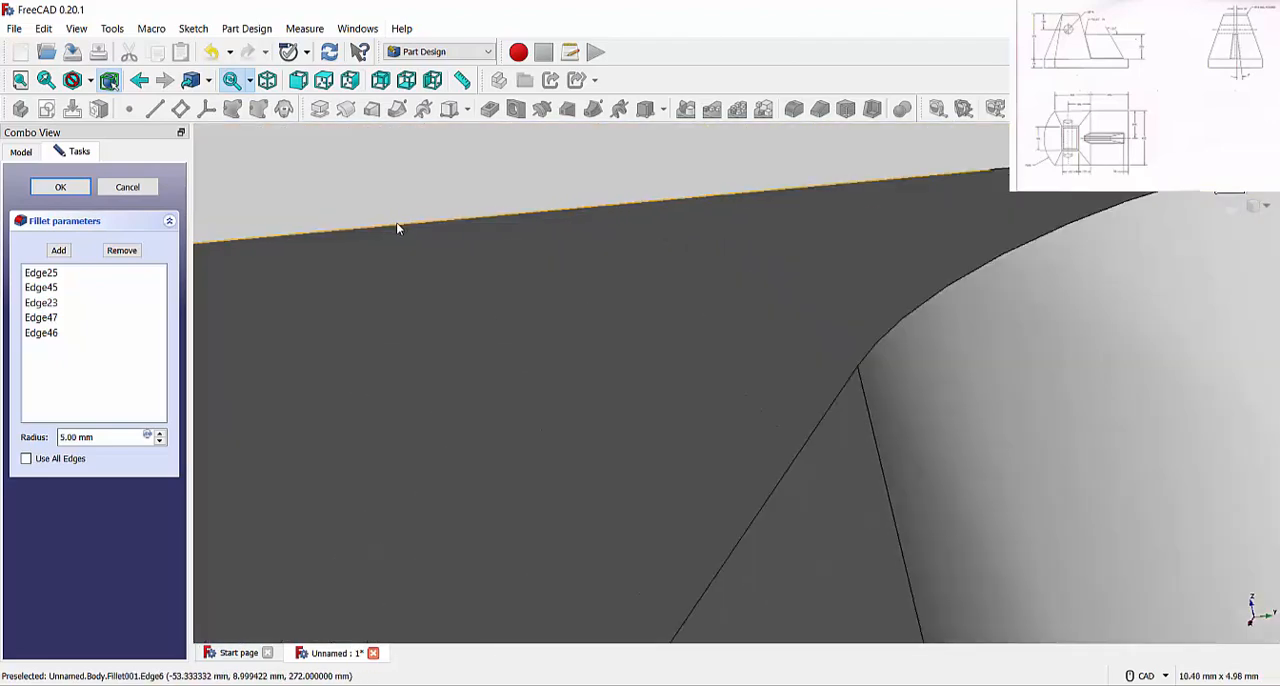
left_click(399, 228)
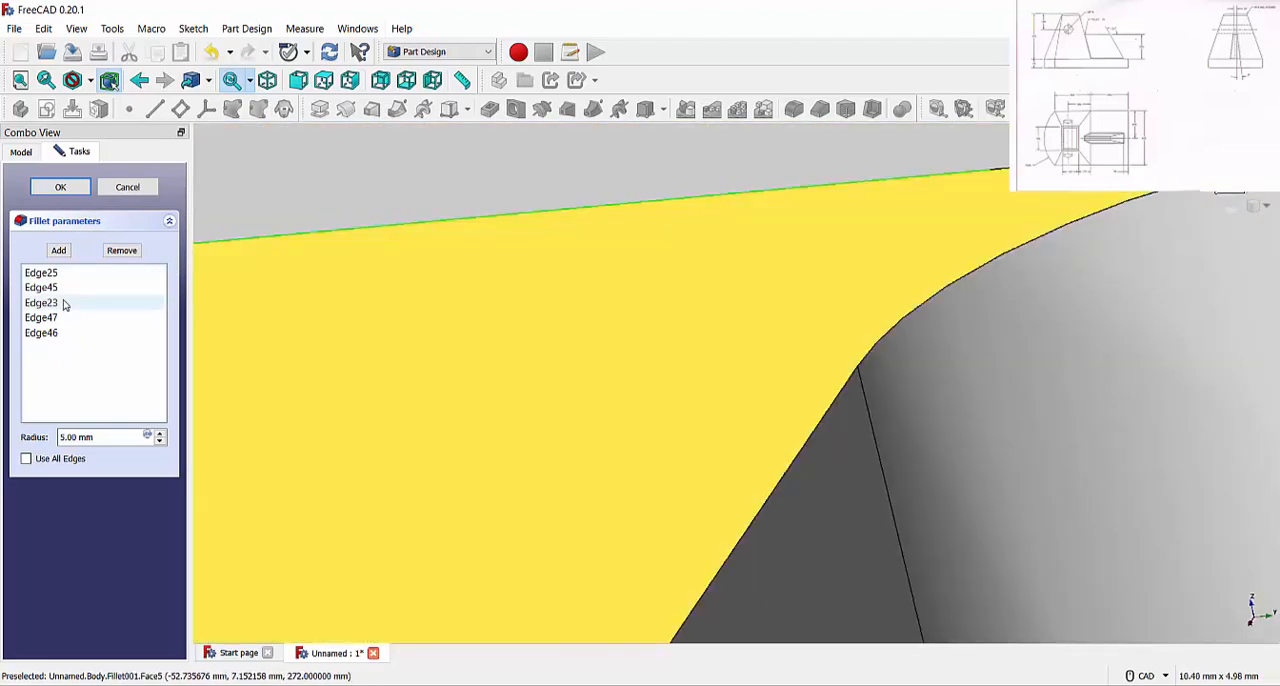
left_click(60, 250)
left_click(359, 227)
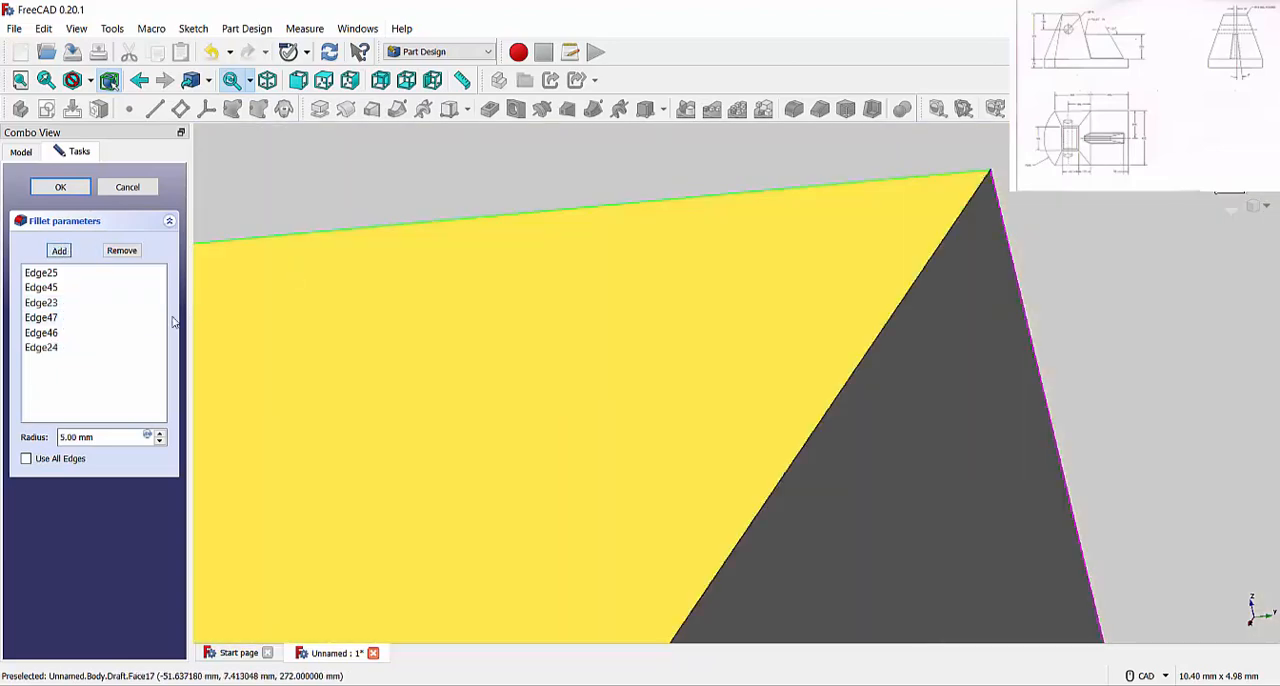
left_click(61, 188)
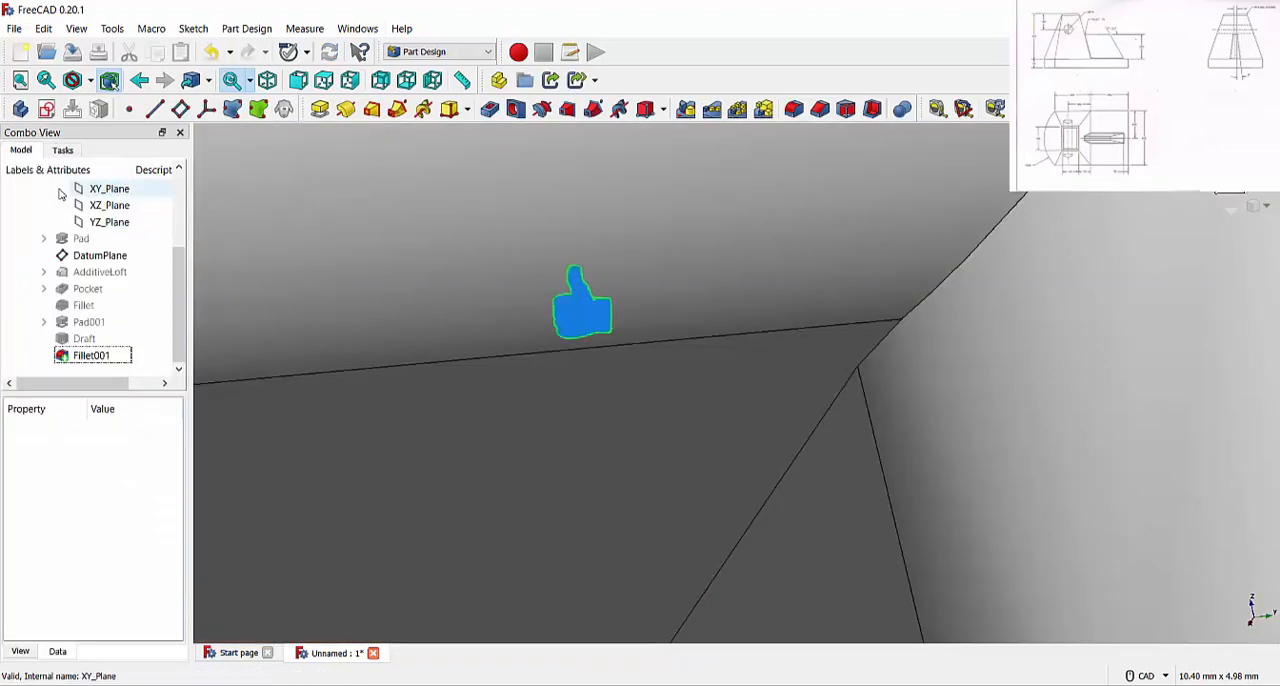
Examine the filleted rib and show the whole bracket in the isometric view
scroll(652, 423, "down", 8)
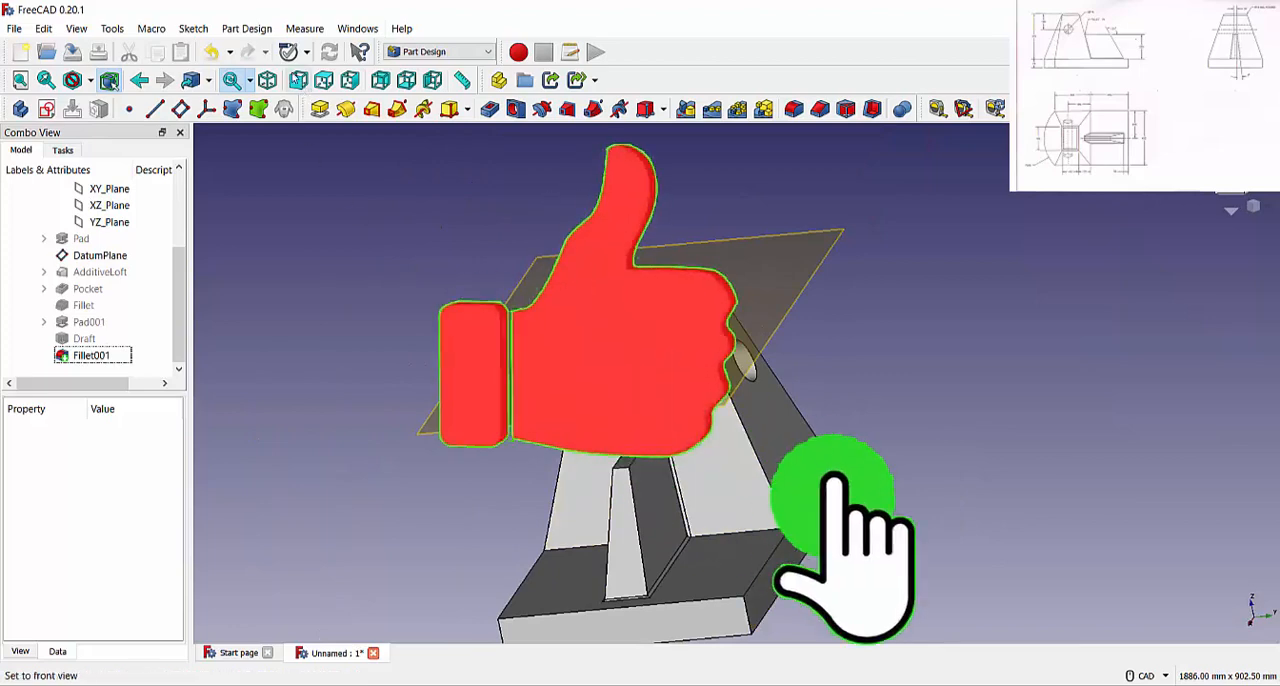
left_click(267, 80)
scroll(831, 290, "down", 5)
scroll(707, 405, "up", 3)
scroll(882, 549, "up", 3)
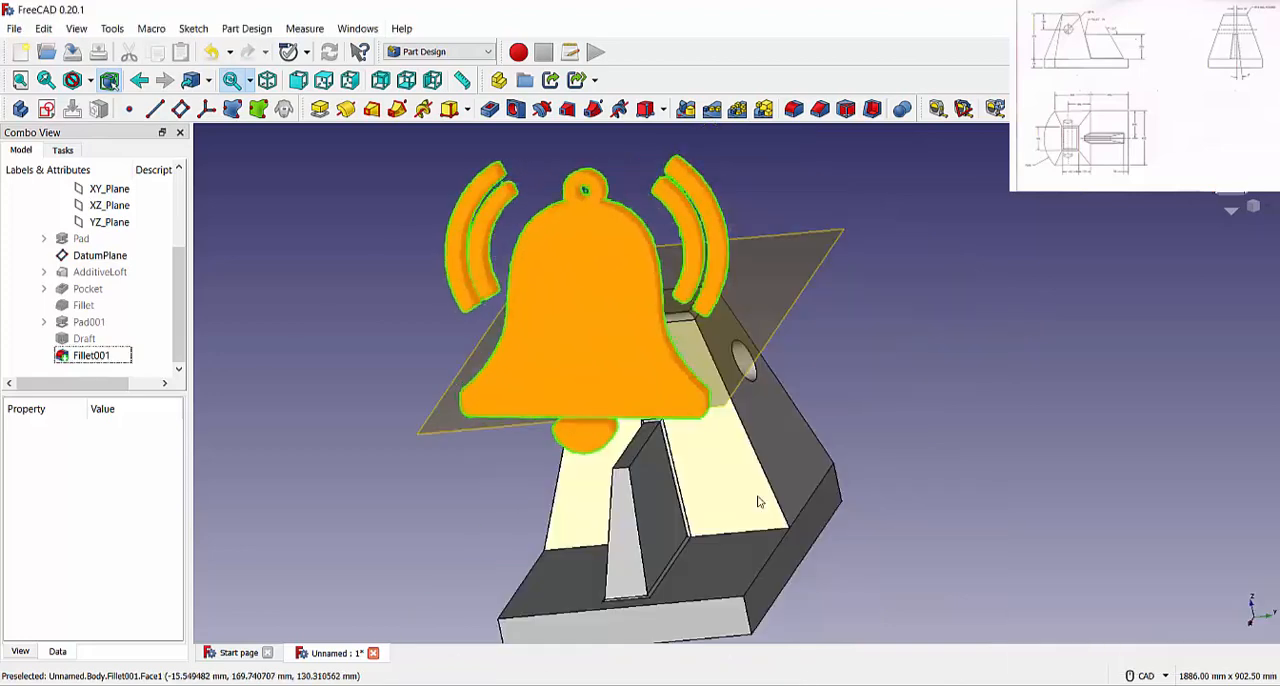
left_click(267, 80)
scroll(830, 289, "down", 5)
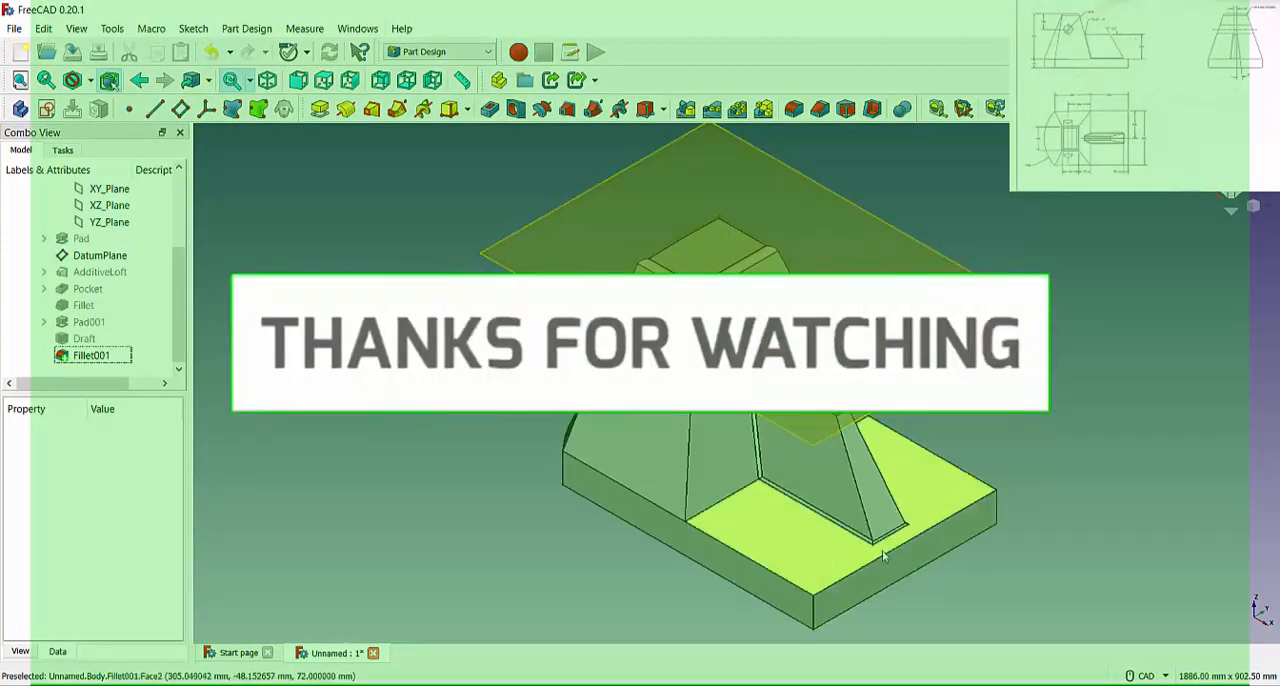
left_click(806, 684)
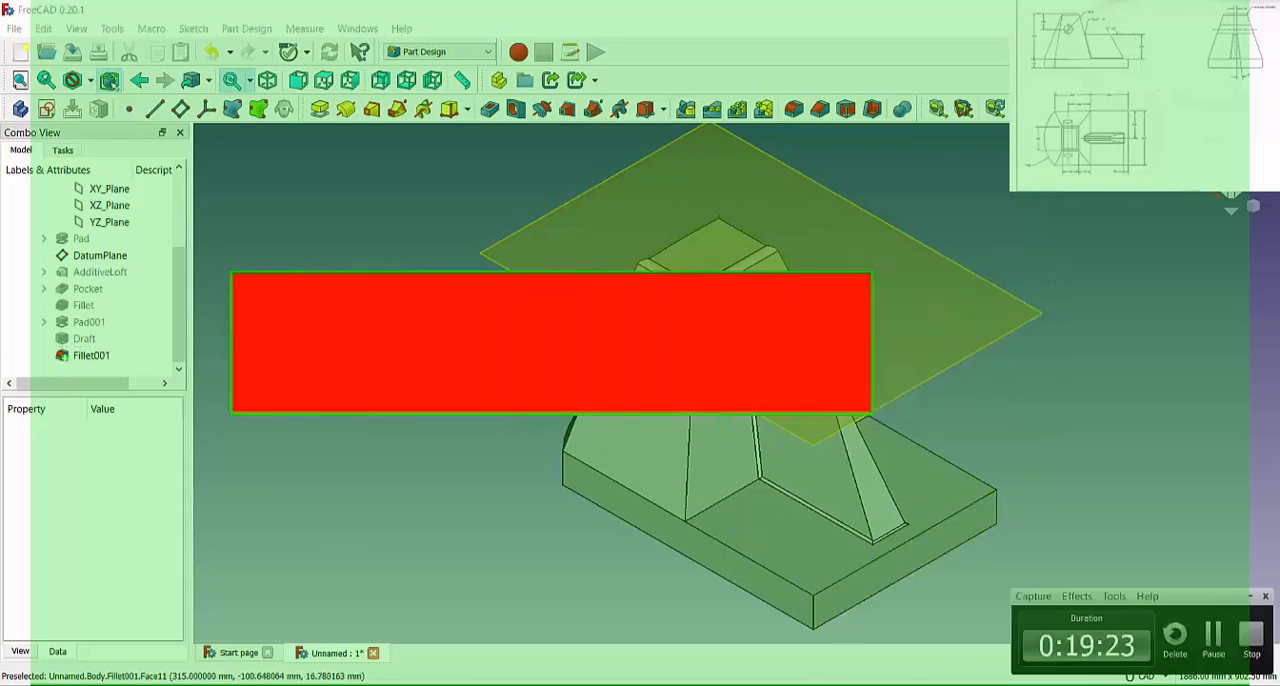